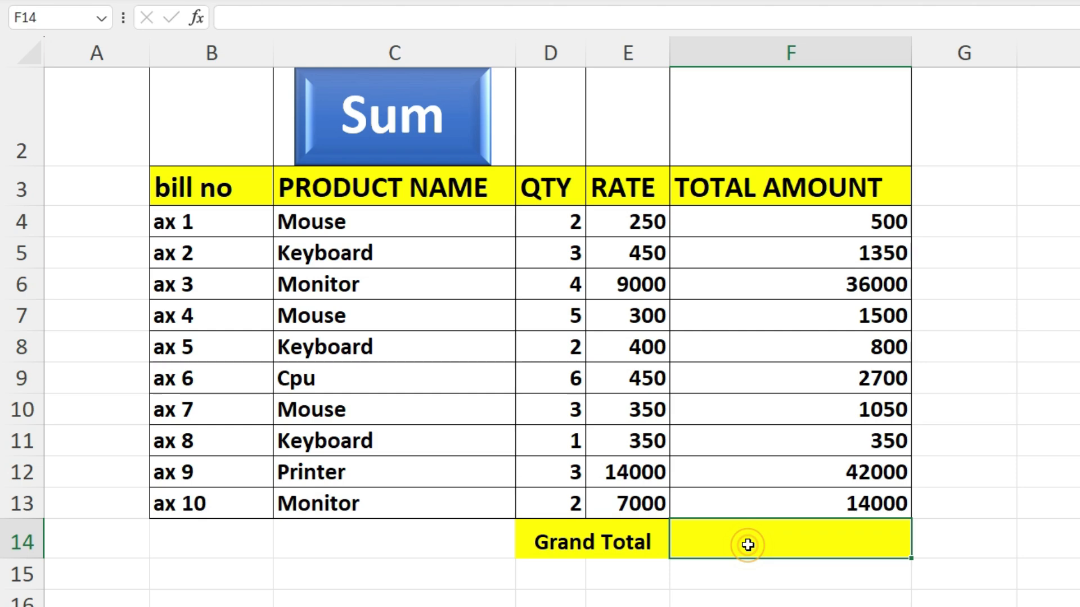
- Enter =SUM(F4:F13) in the Grand Total cell F14 to add up the total amounts
{"action": "type", "text": "=s"}
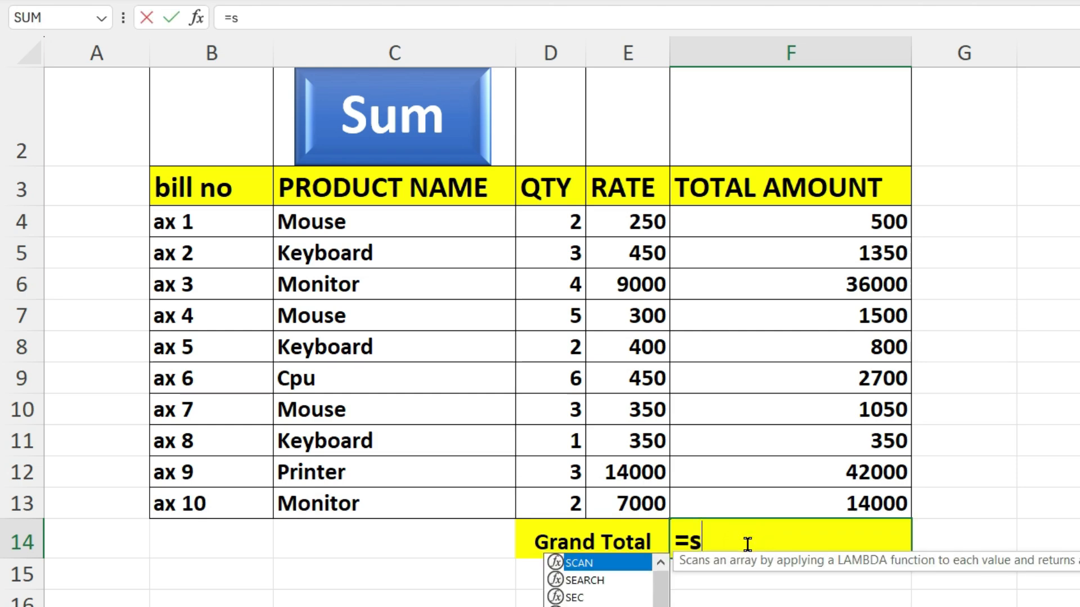
{"action": "type", "text": "um"}
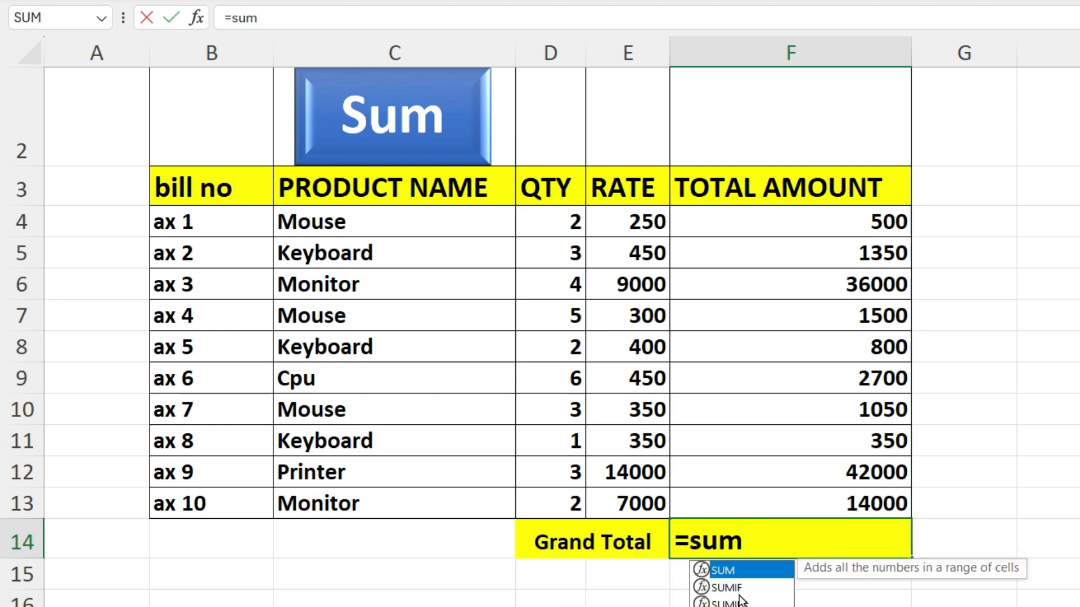
{"action": "key", "text": "Tab"}
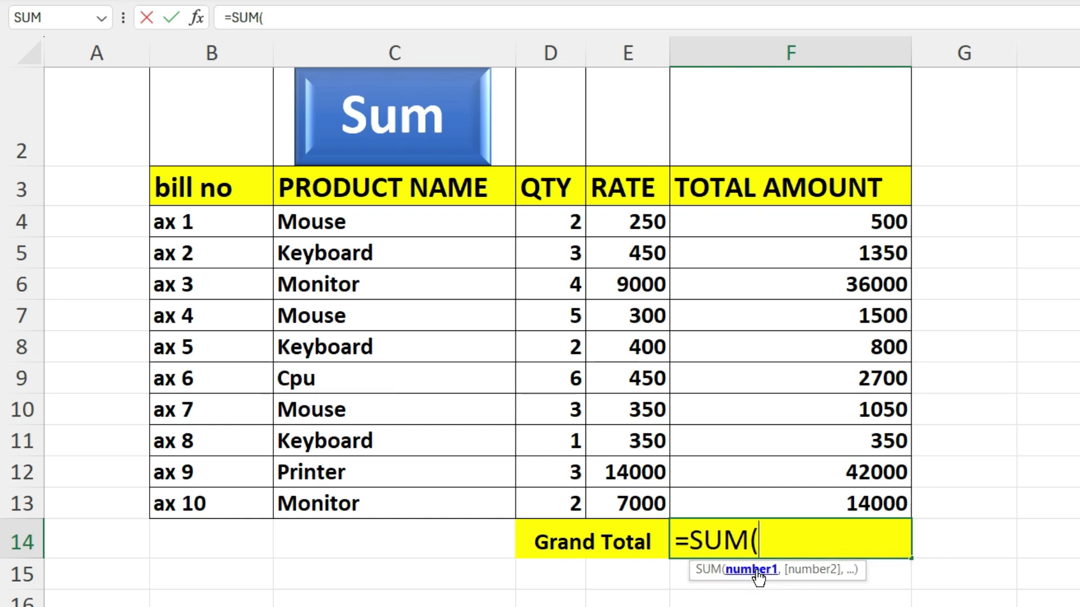
{"action": "left_click_drag", "start_coordinate": [835, 221], "coordinate": [837, 495]}
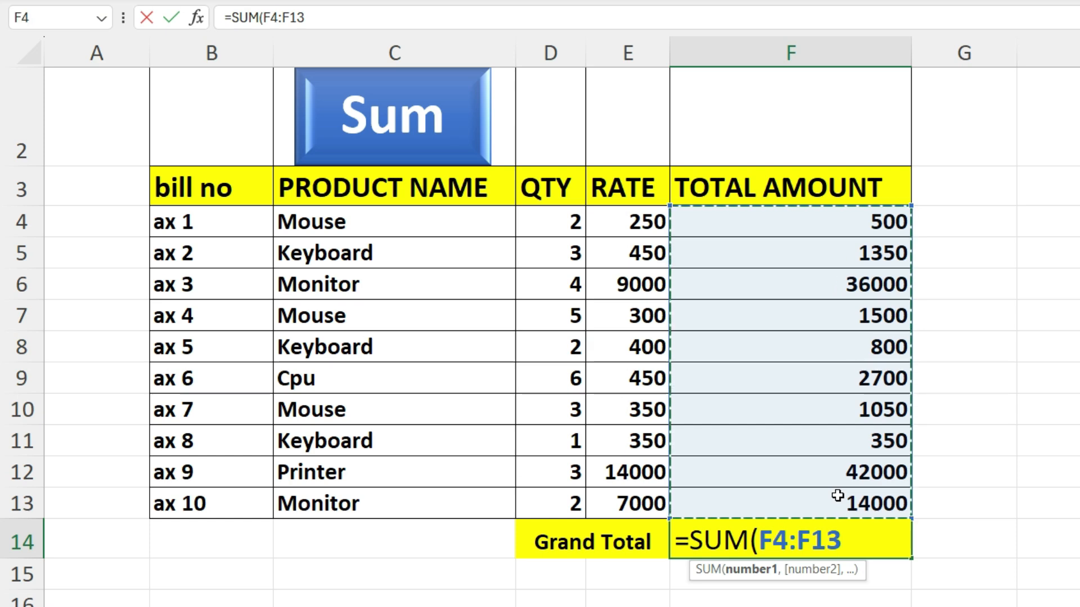
{"action": "type", "text": ")"}
{"action": "key", "text": "Return"}
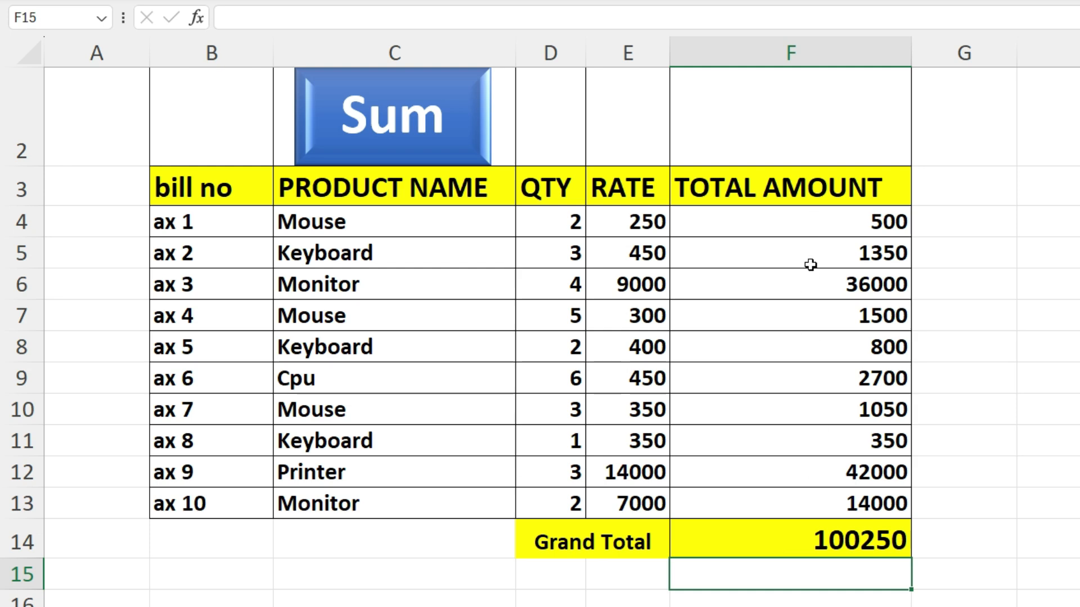
- Clear the Grand Total cell F14 and refill it with AutoSum over F4:F13
{"action": "left_click", "coordinate": [777, 540]}
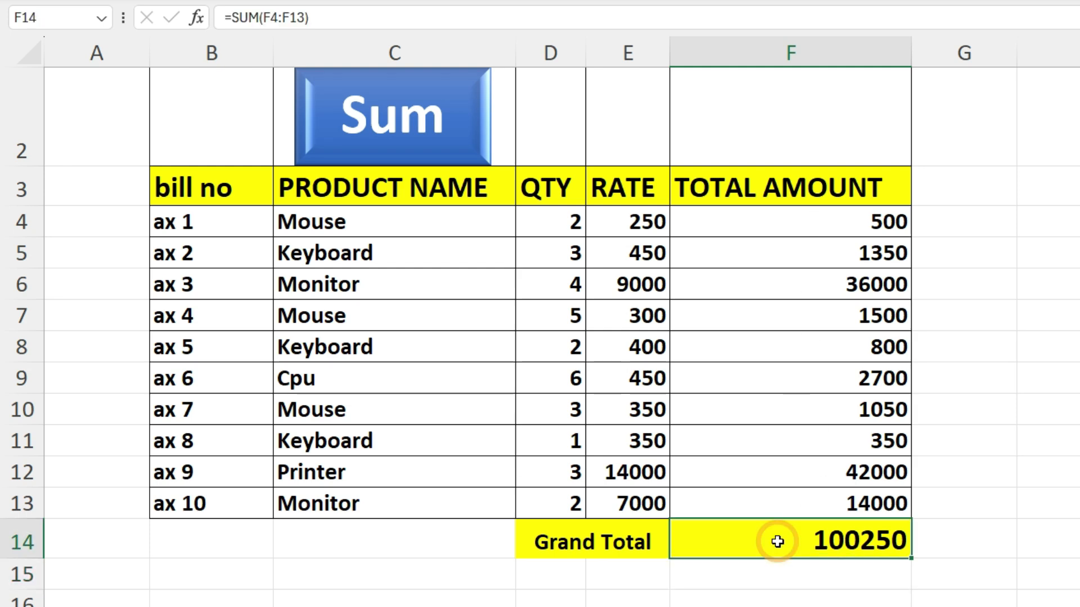
{"action": "key", "text": "Delete"}
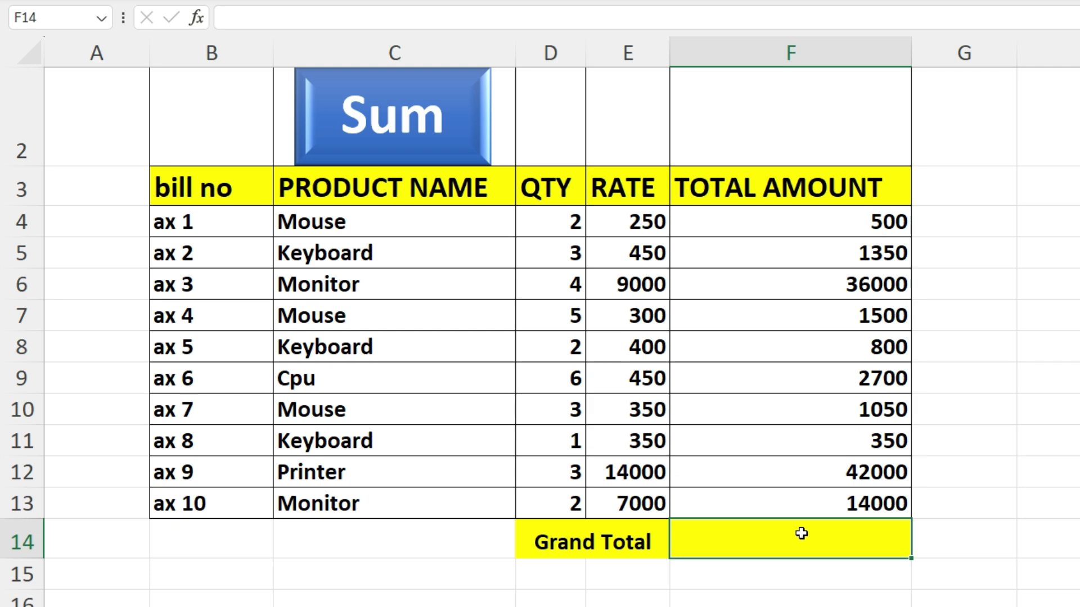
{"action": "key", "text": "alt+equal"}
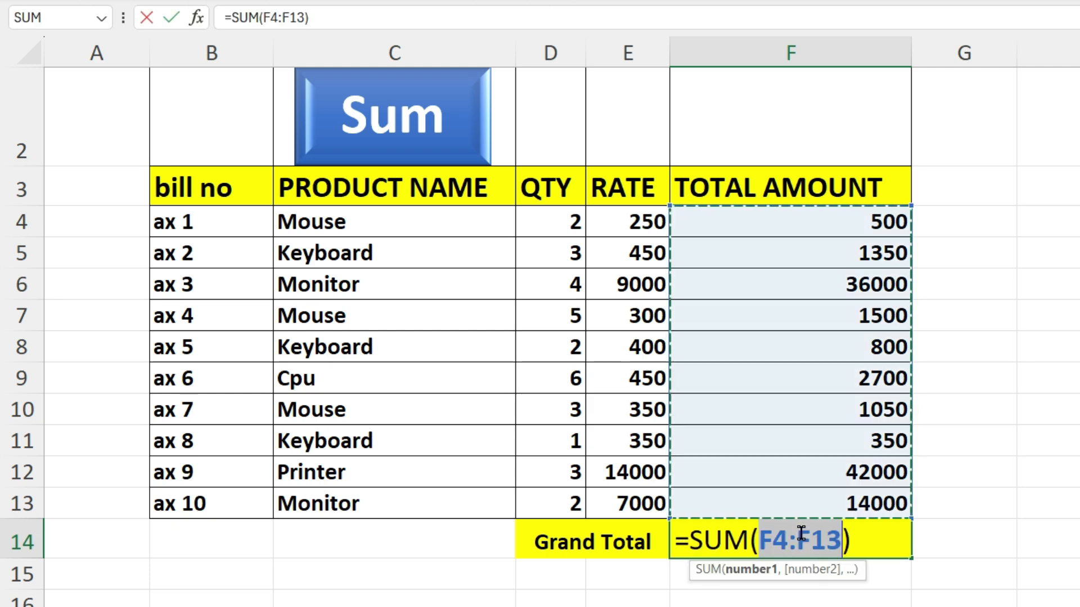
{"action": "key", "text": "Return"}
{"action": "left_click", "coordinate": [801, 533]}
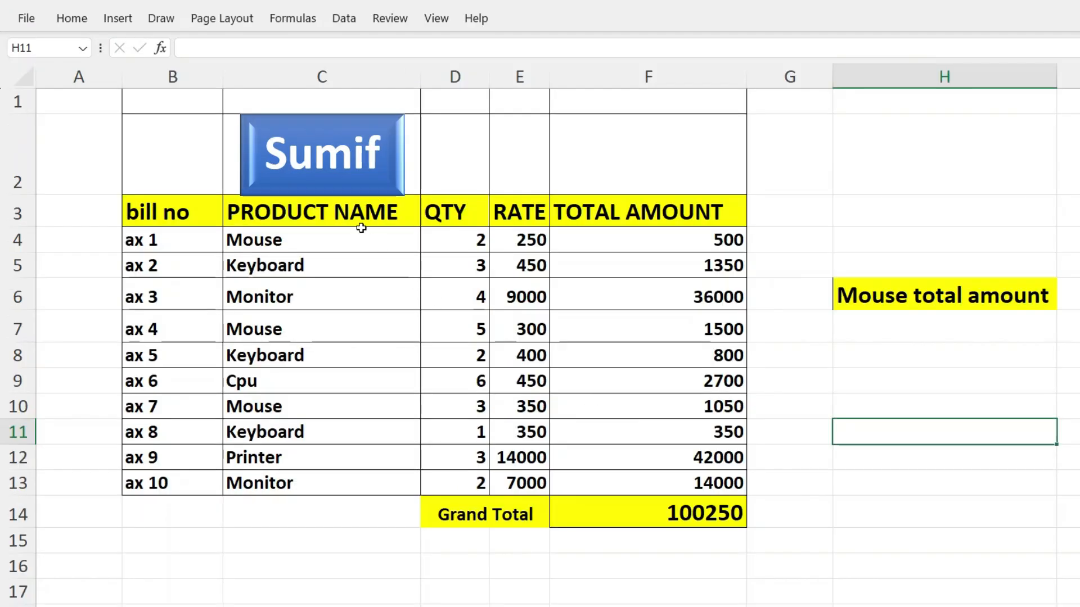
- On the Sumif sheet, examine the Grand Total formula in F14 and the Mouse entries in the PRODUCT NAME column
{"action": "left_click", "coordinate": [331, 175]}
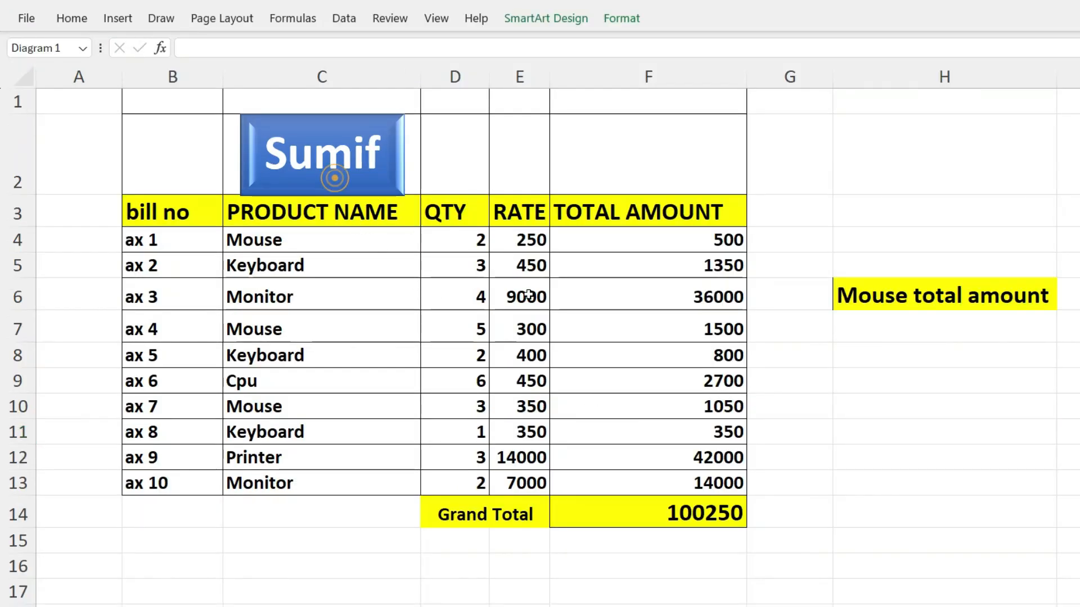
{"action": "left_click", "coordinate": [869, 334]}
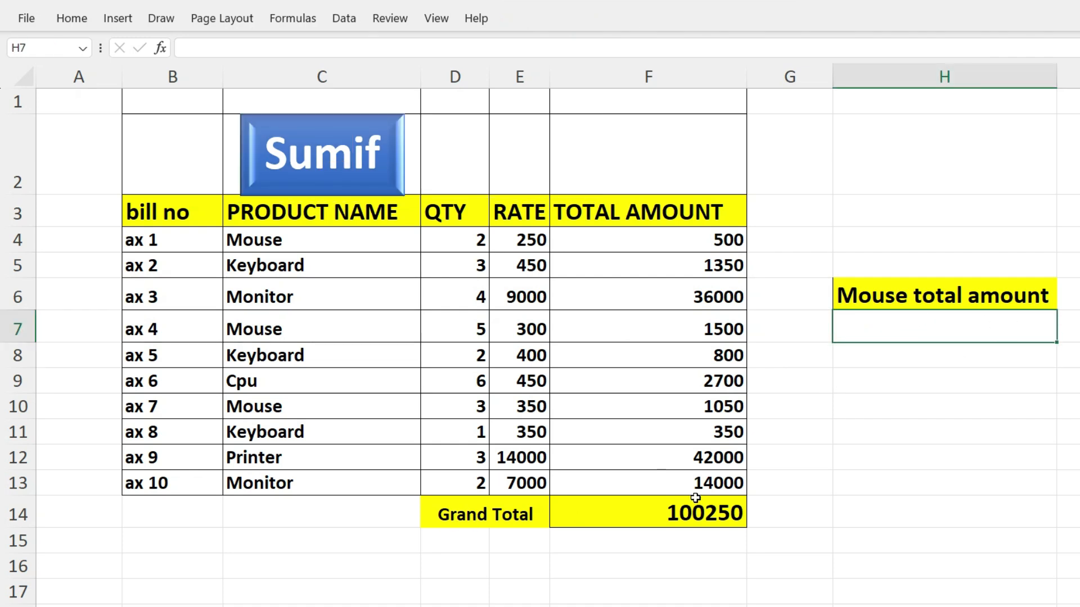
{"action": "left_click", "coordinate": [679, 515]}
{"action": "double_click", "coordinate": [684, 515]}
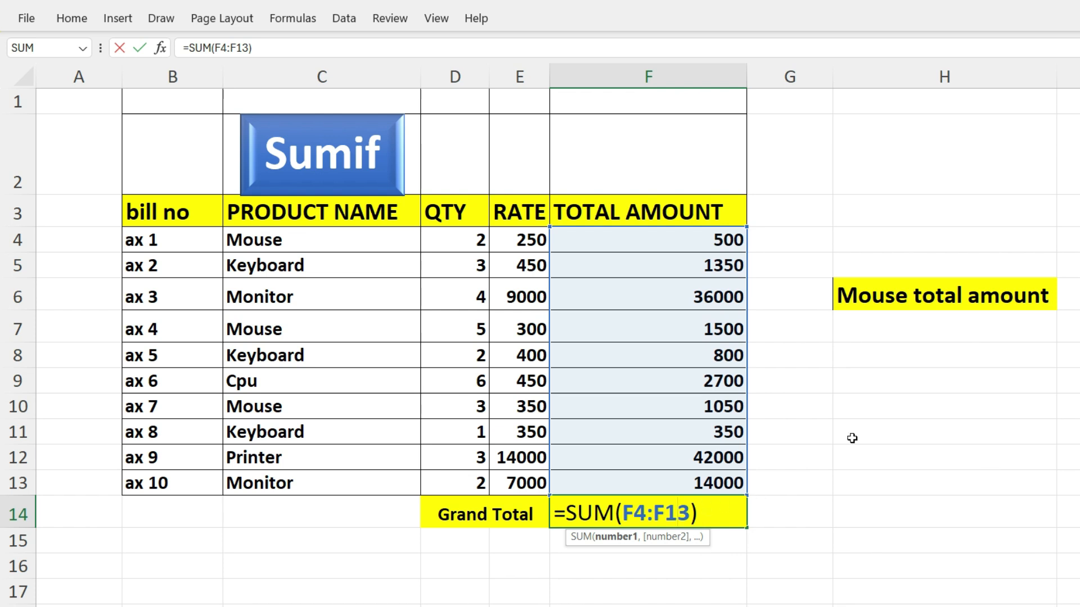
{"action": "left_click", "coordinate": [892, 327]}
{"action": "left_click", "coordinate": [273, 243]}
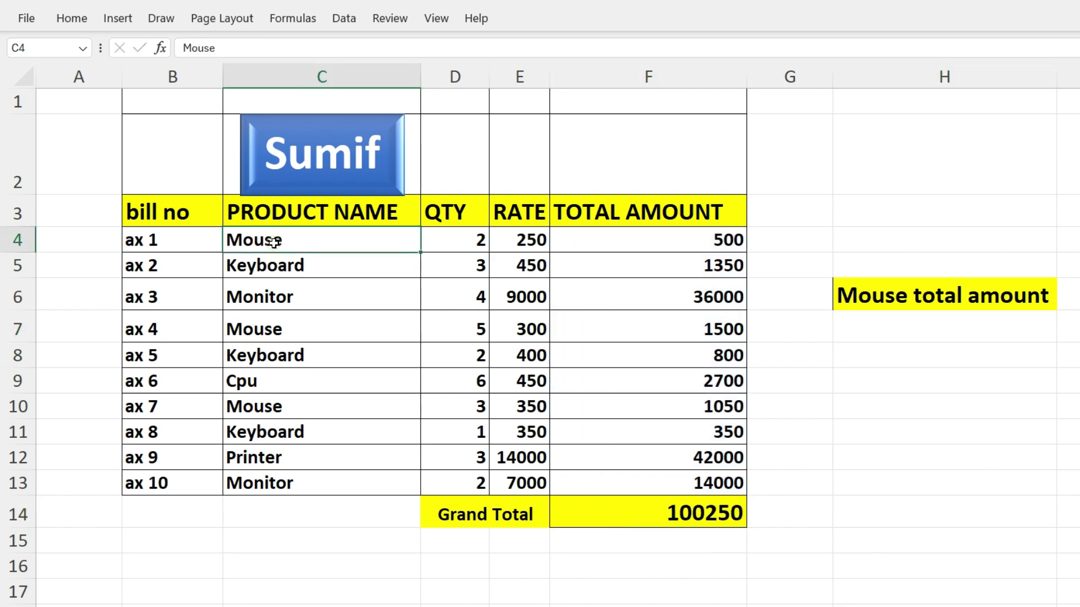
{"action": "left_click", "coordinate": [276, 332]}
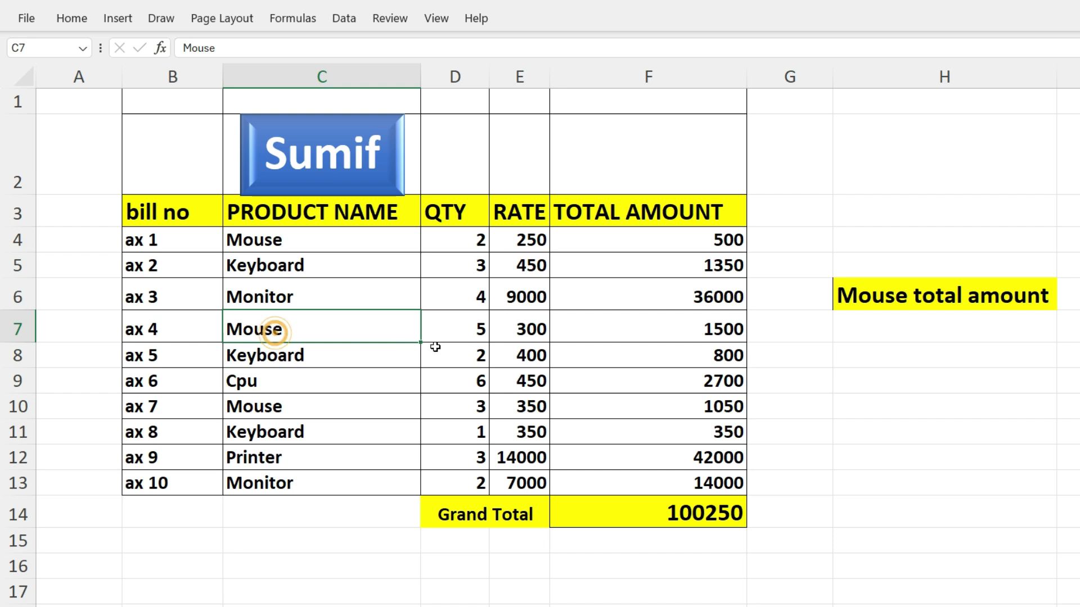
{"action": "left_click", "coordinate": [300, 414]}
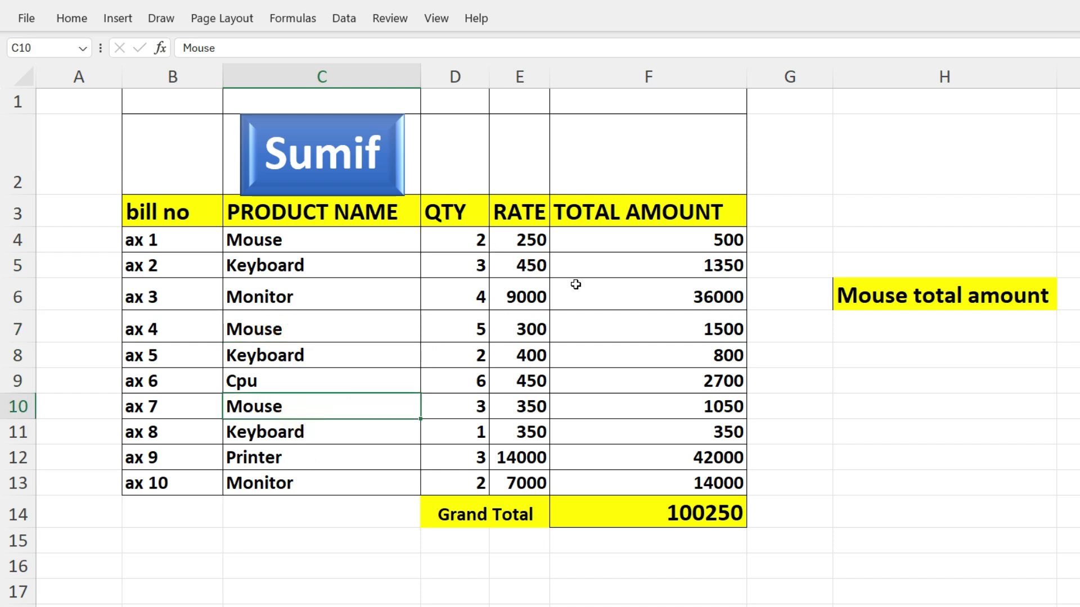
- Enter =SUMIF(C4:C13,"mouse",F4:F13) in H7, below the Mouse total amount heading
{"action": "left_click", "coordinate": [905, 332]}
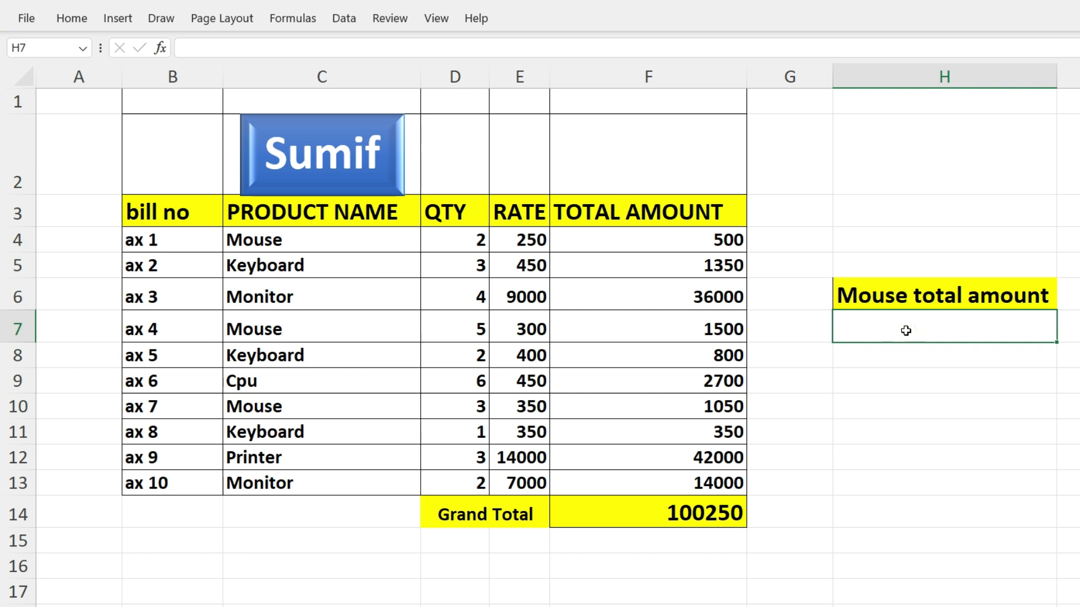
{"action": "type", "text": "=sumif"}
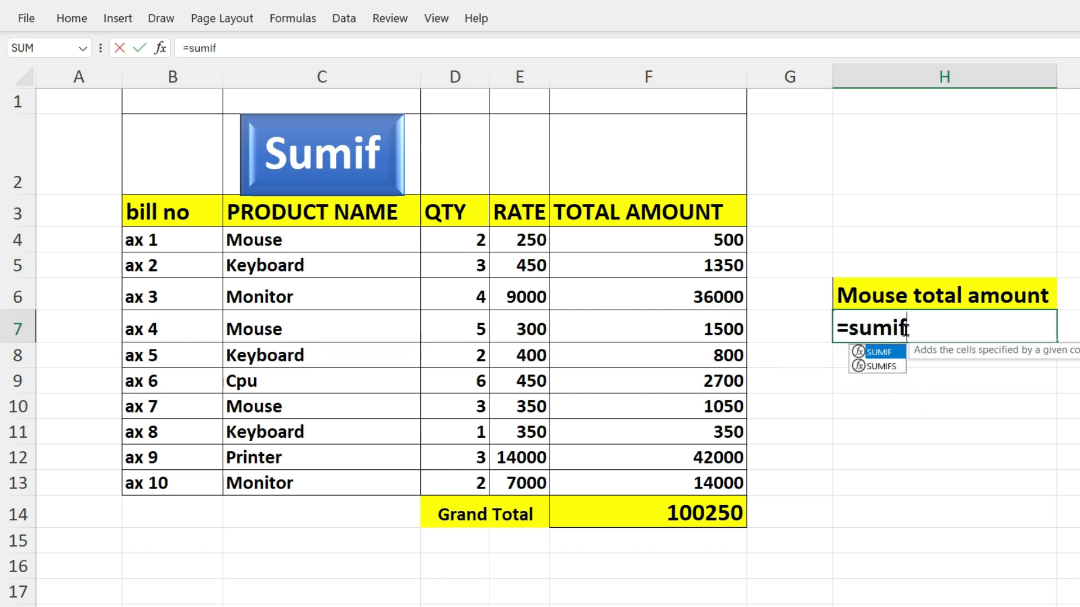
{"action": "key", "text": "Tab"}
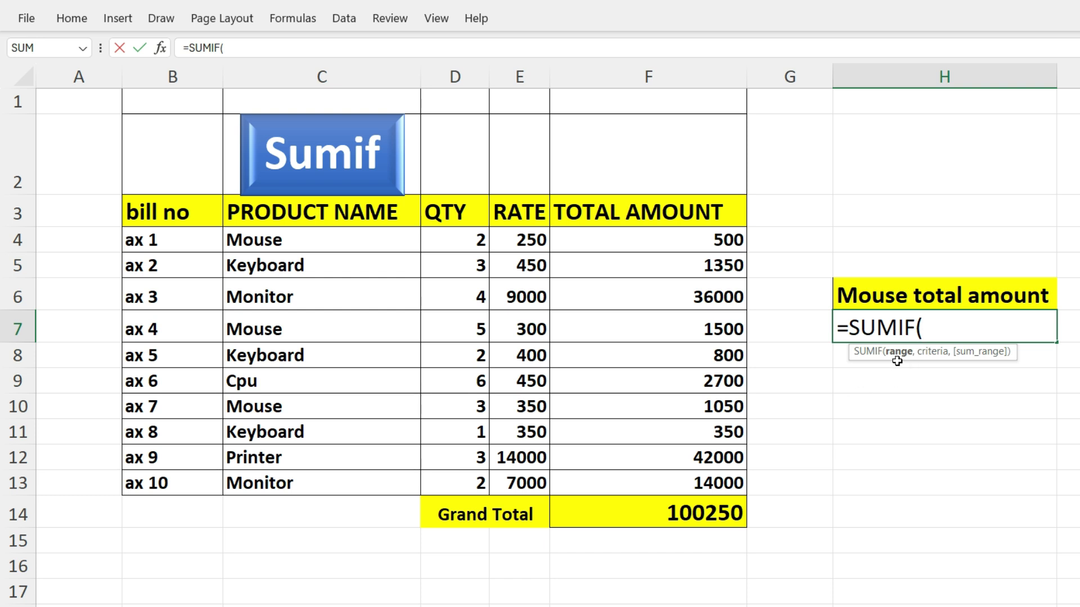
{"action": "left_click_drag", "start_coordinate": [297, 240], "coordinate": [309, 475]}
{"action": "type", "text": ","}
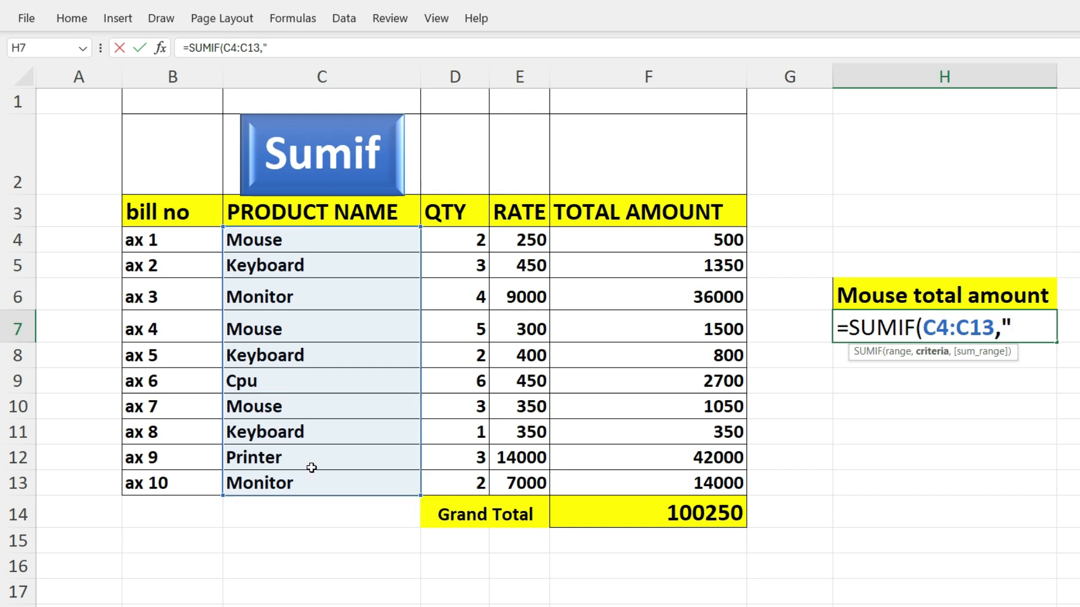
{"action": "type", "text": "\"mouse"}
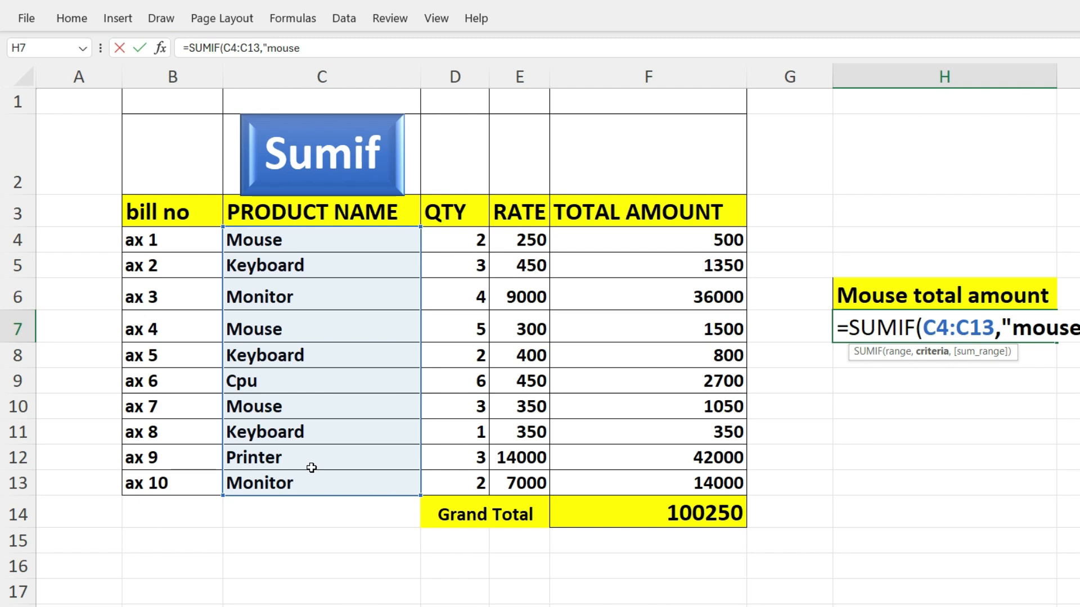
{"action": "type", "text": "\","}
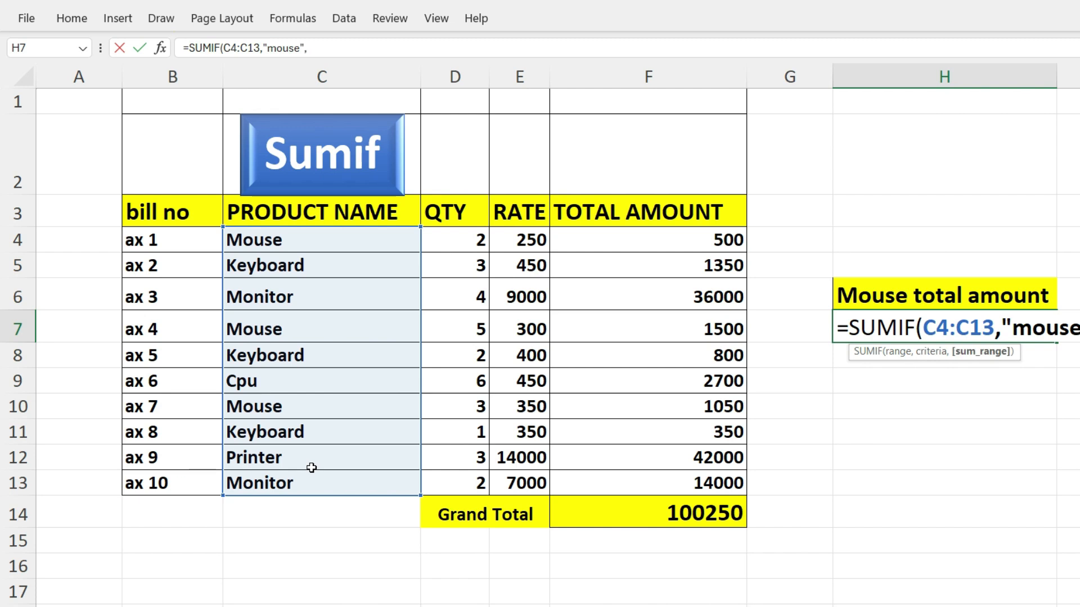
{"action": "left_click_drag", "start_coordinate": [666, 244], "coordinate": [691, 487]}
{"action": "type", "text": ")"}
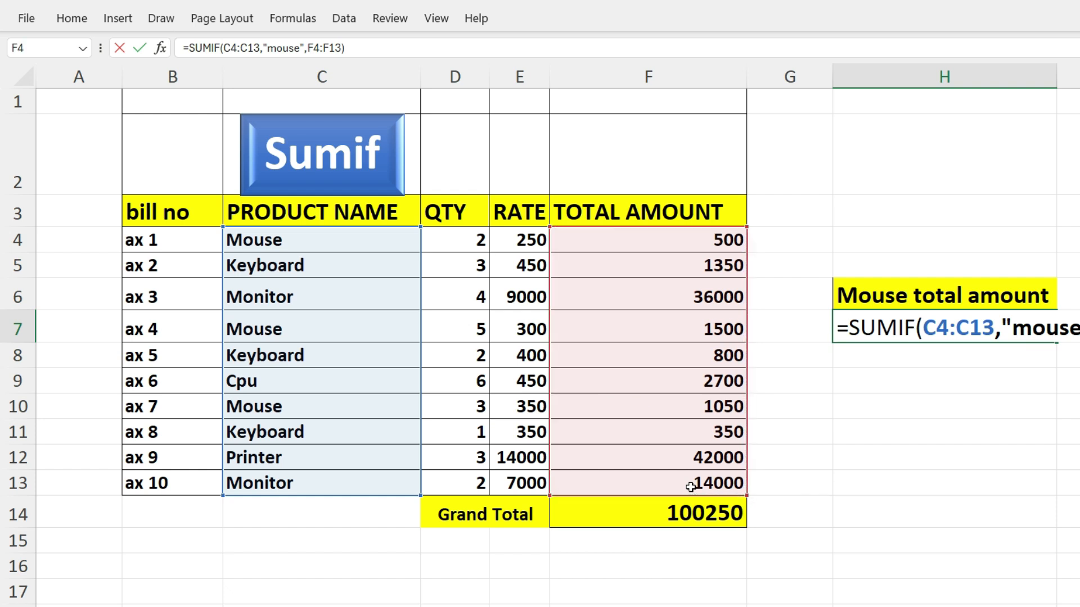
{"action": "key", "text": "Return"}
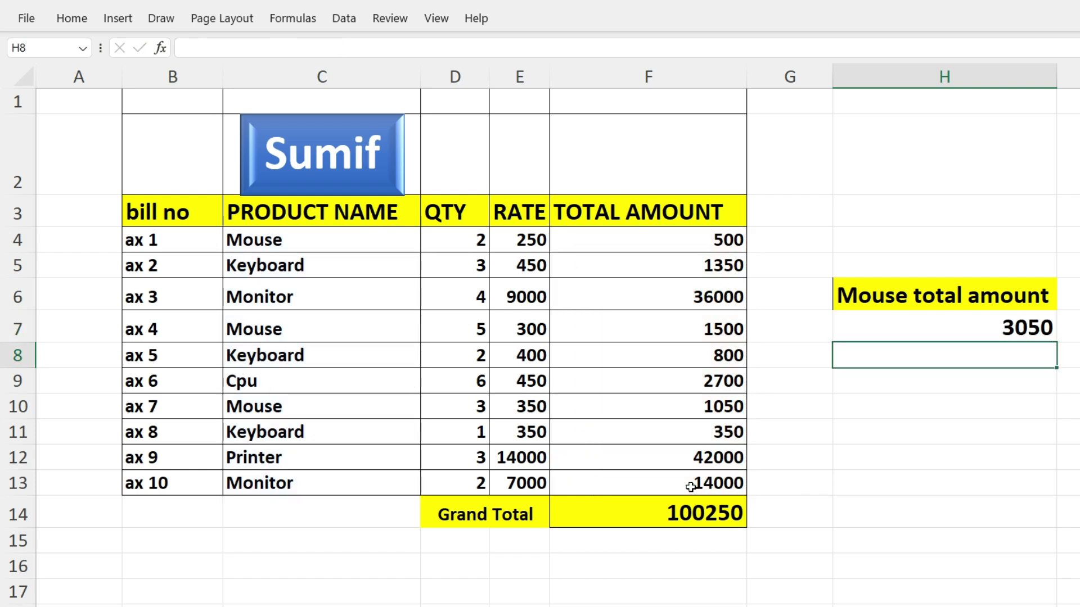
{"action": "left_click", "coordinate": [1008, 328]}
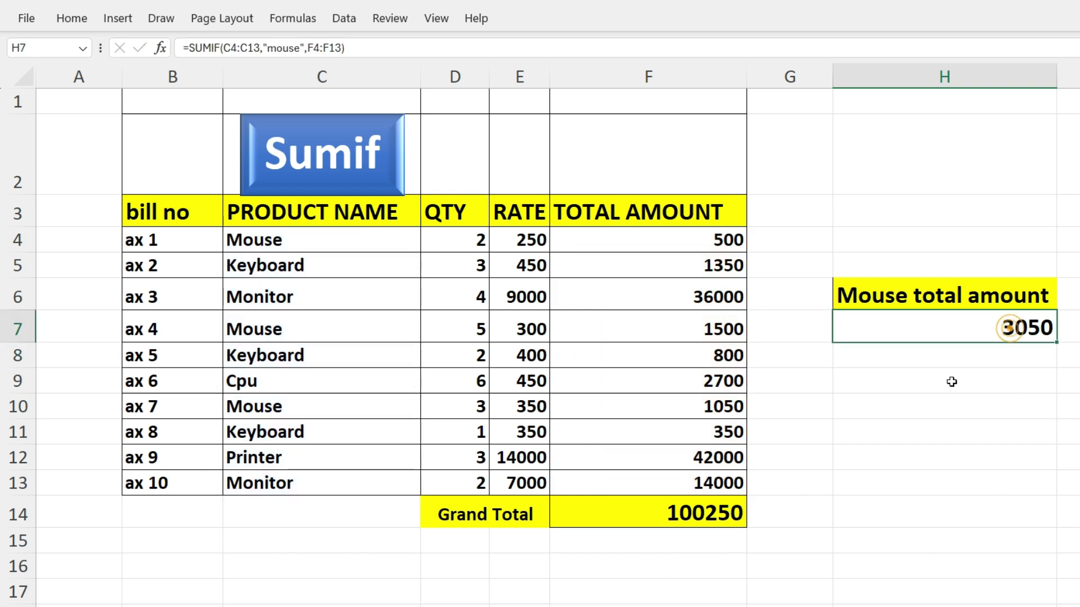
- Enter =F4+F7+F10 in H11 to cross-check the mouse total by adding the three Mouse rows' amounts
{"action": "left_click", "coordinate": [955, 433]}
{"action": "left_click", "coordinate": [955, 433]}
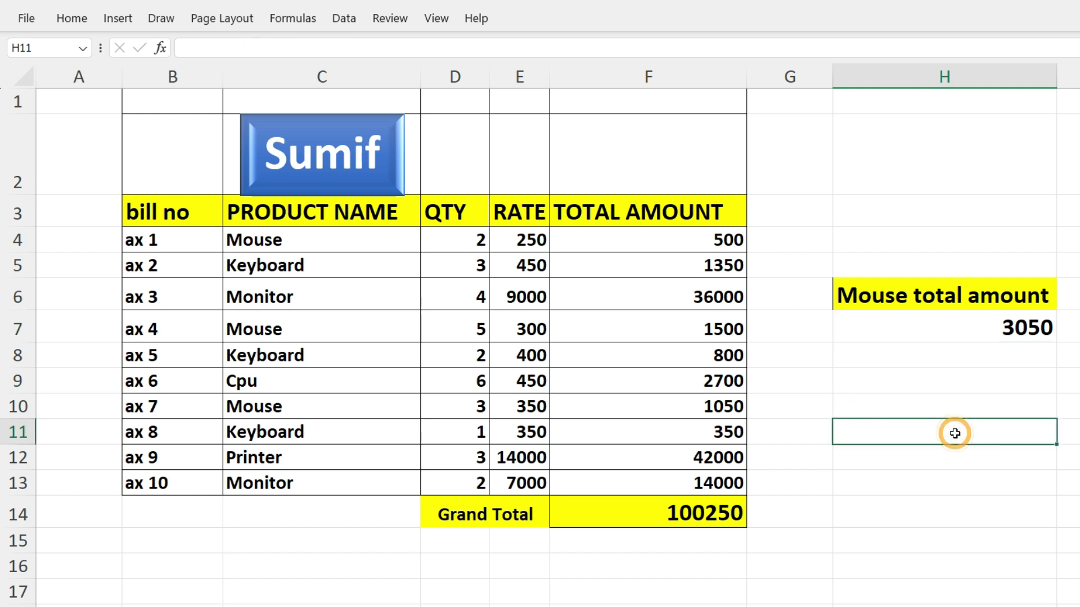
{"action": "type", "text": "="}
{"action": "left_click", "coordinate": [688, 242]}
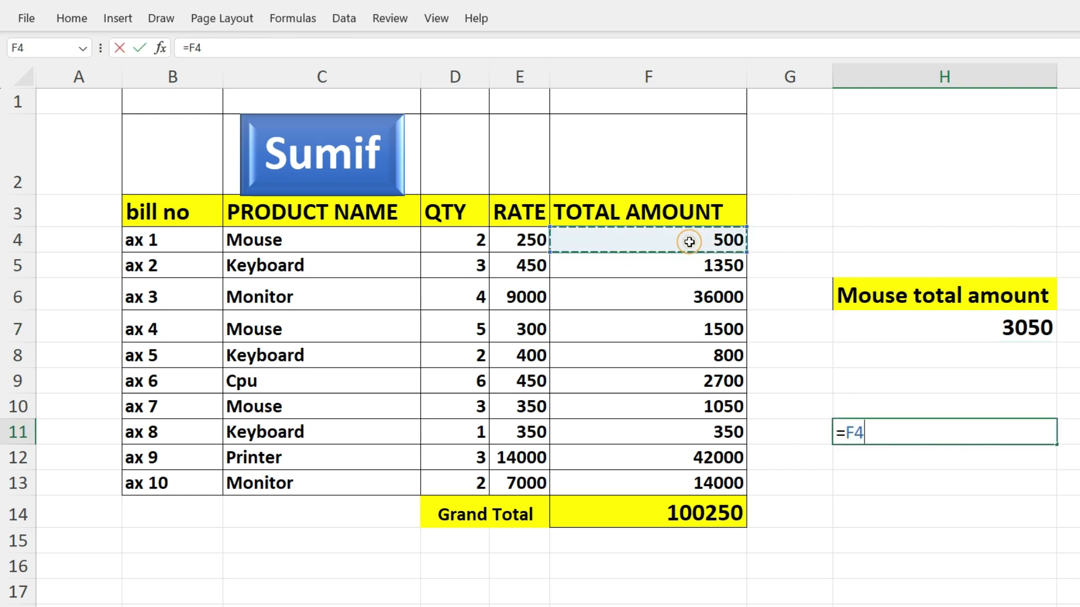
{"action": "type", "text": "+"}
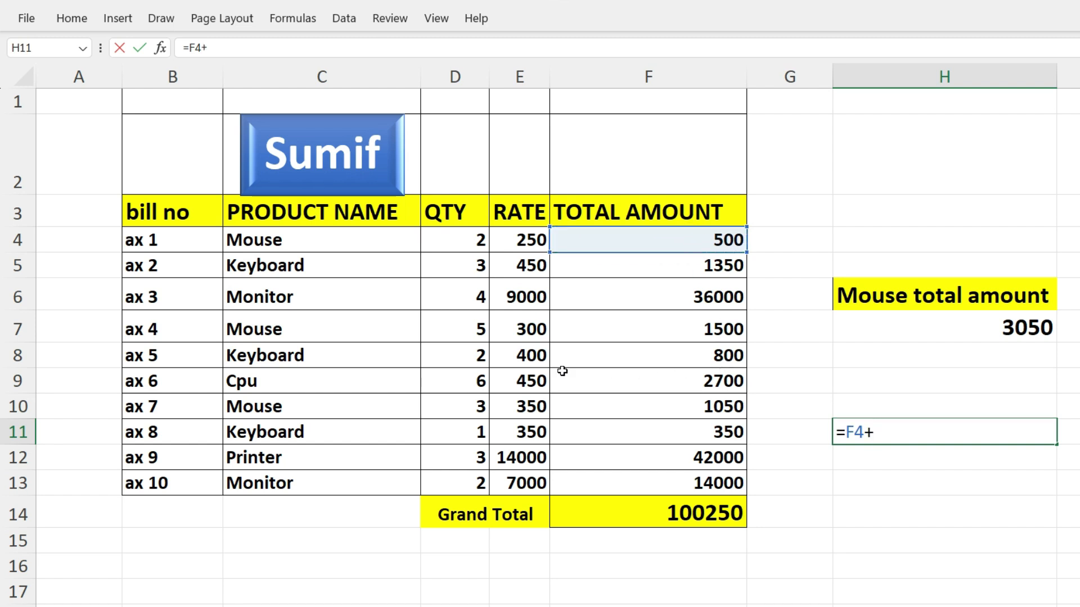
{"action": "left_click", "coordinate": [707, 328]}
{"action": "type", "text": "+"}
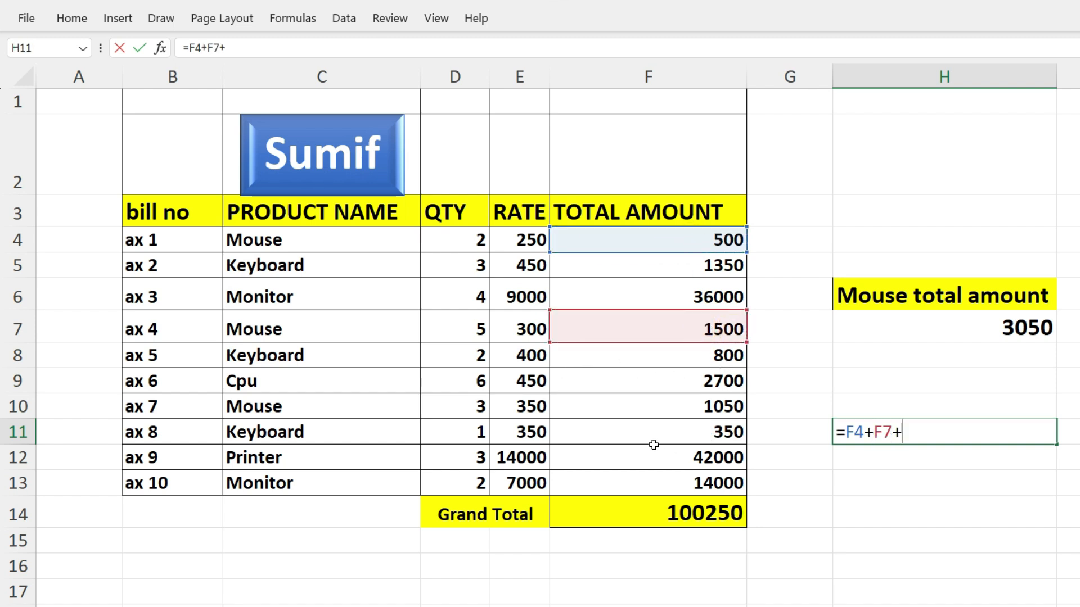
{"action": "left_click", "coordinate": [709, 414]}
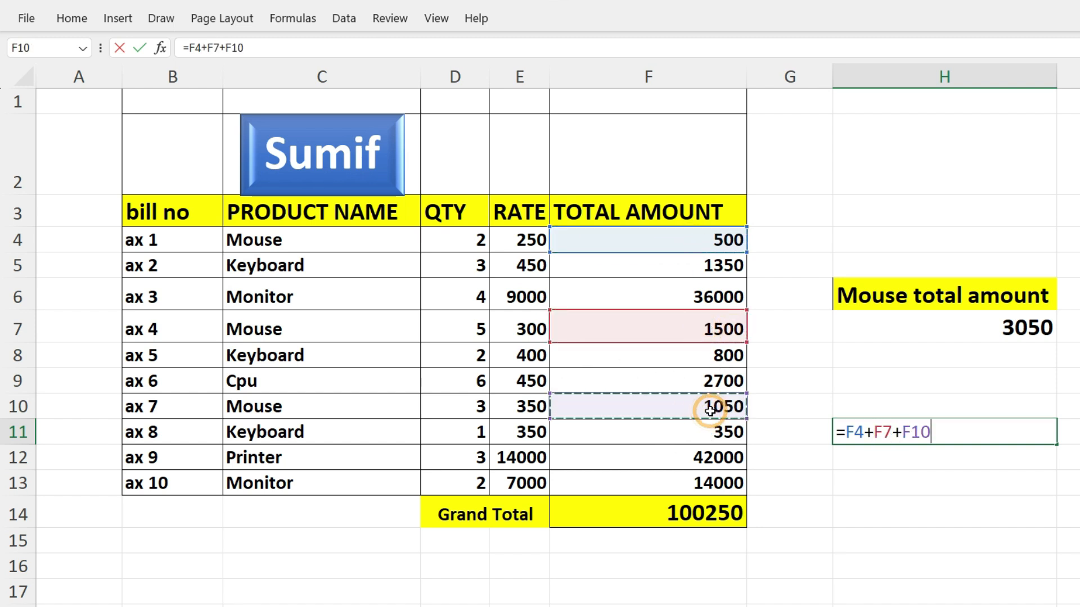
{"action": "key", "text": "Return"}
{"action": "left_click", "coordinate": [1000, 432]}
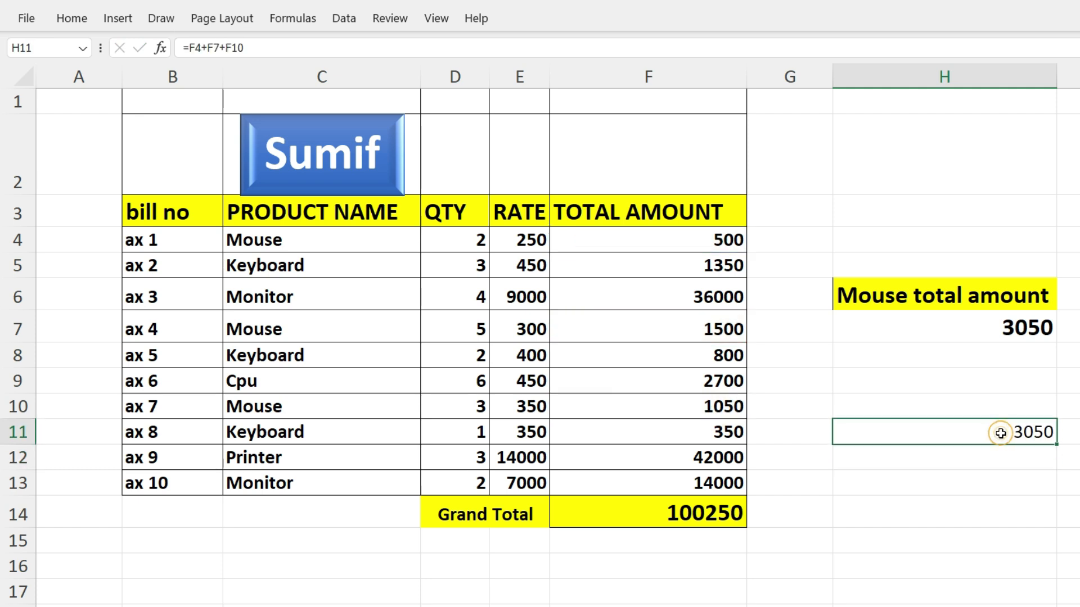
{"action": "left_click", "coordinate": [990, 330]}
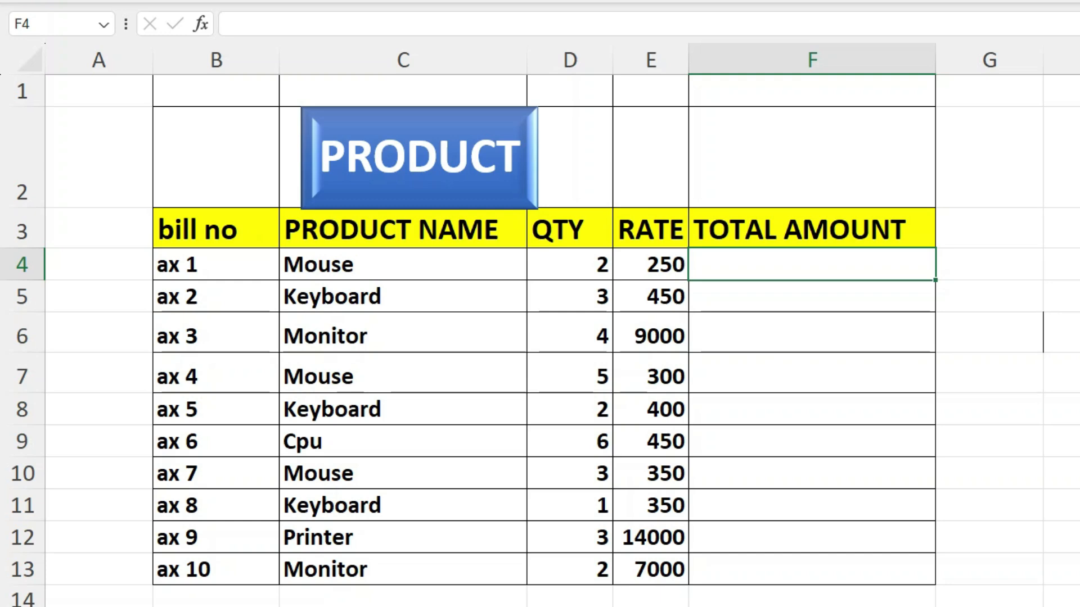
- On the PRODUCT sheet, review the product name, QTY and RATE columns
{"action": "left_click", "coordinate": [374, 173]}
{"action": "left_click", "coordinate": [441, 336]}
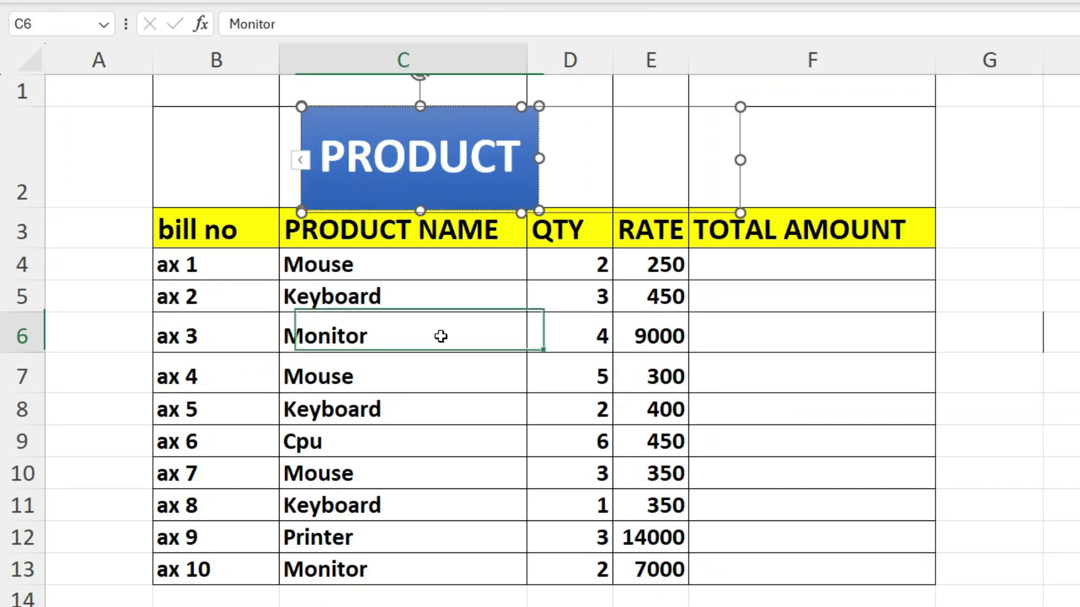
{"action": "left_click_drag", "start_coordinate": [366, 241], "coordinate": [394, 537]}
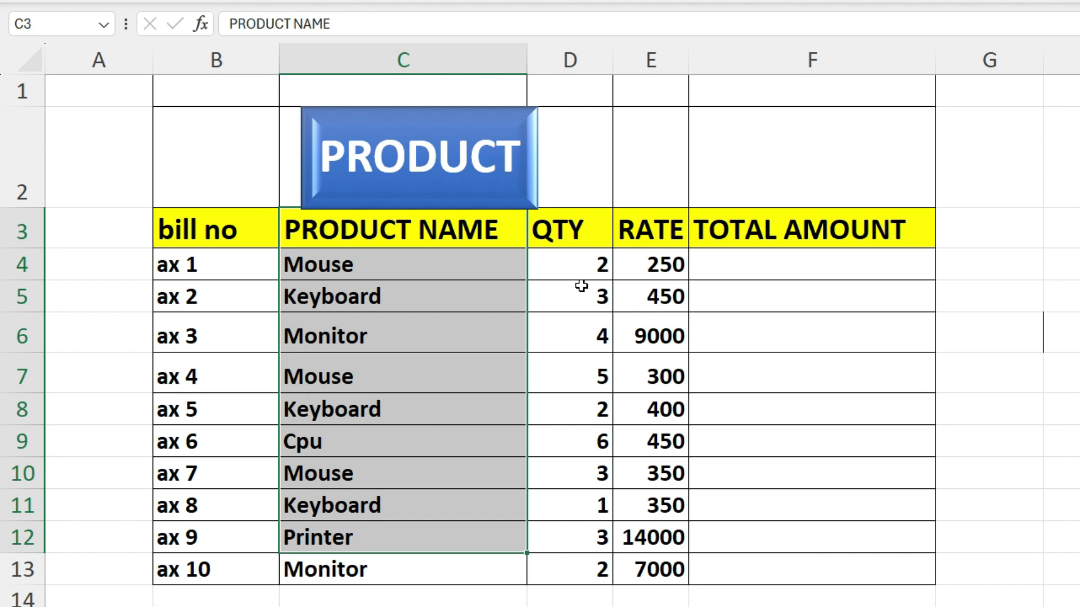
{"action": "left_click_drag", "start_coordinate": [547, 267], "coordinate": [585, 409]}
{"action": "left_click_drag", "start_coordinate": [661, 256], "coordinate": [663, 386]}
- Enter =PRODUCT(D4:E4) in F4 under TOTAL AMOUNT and fill the formula down through F13
{"action": "left_click", "coordinate": [764, 260]}
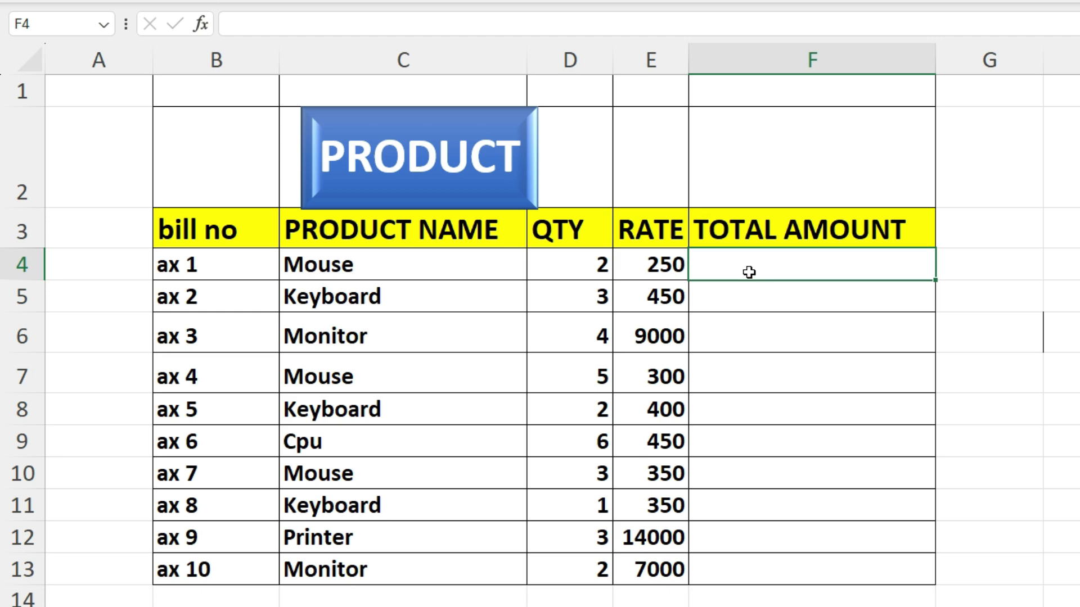
{"action": "double_click", "coordinate": [748, 272]}
{"action": "type", "text": "=pro"}
{"action": "key", "text": "Down"}
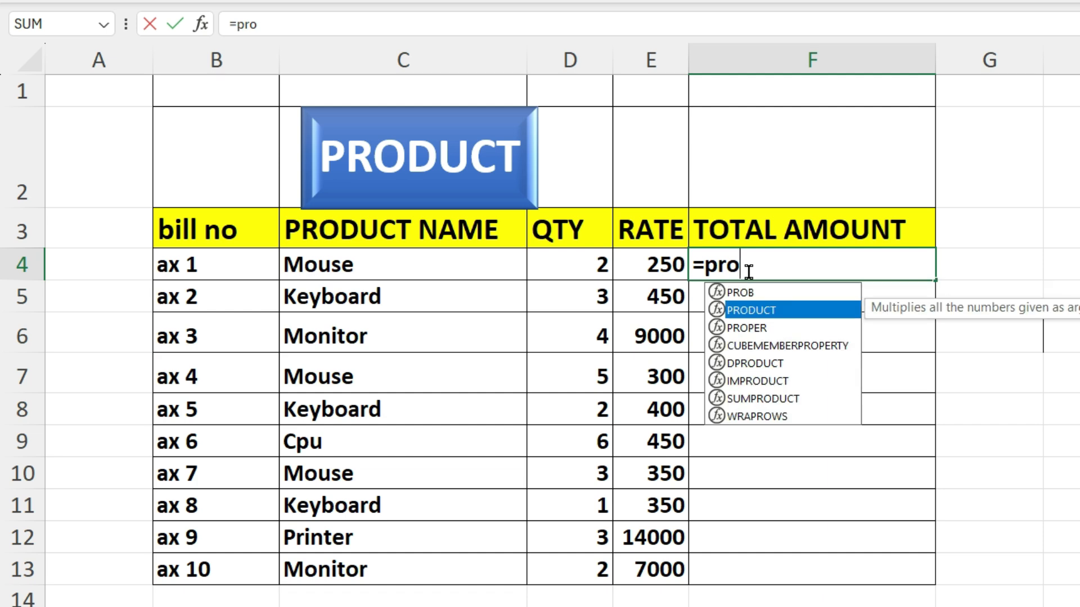
{"action": "key", "text": "Tab"}
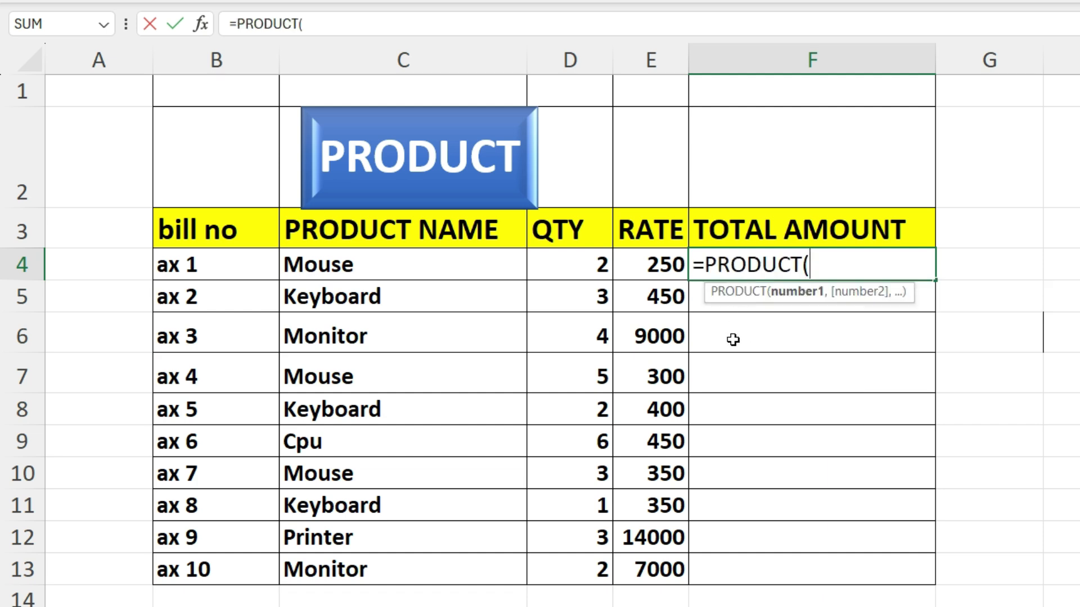
{"action": "left_click_drag", "start_coordinate": [576, 264], "coordinate": [635, 265]}
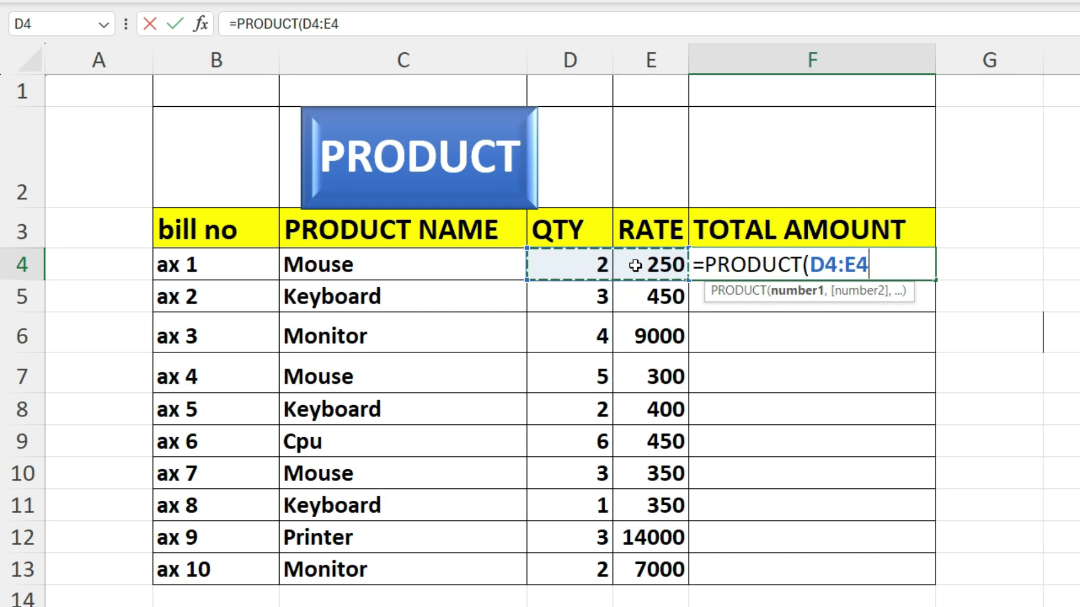
{"action": "type", "text": ")"}
{"action": "key", "text": "Return"}
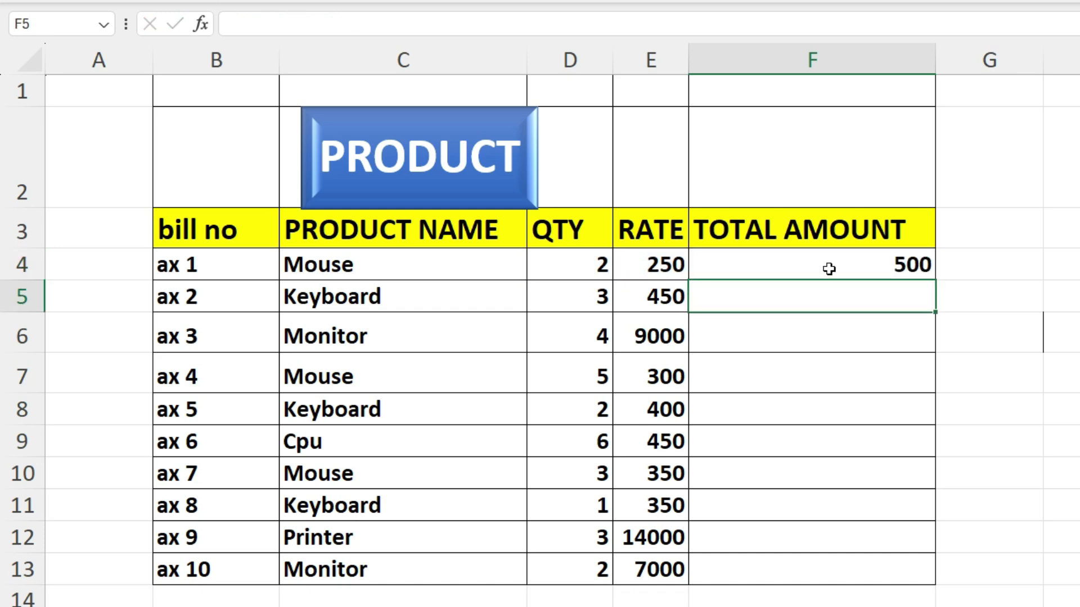
{"action": "left_click_drag", "start_coordinate": [826, 266], "coordinate": [825, 559]}
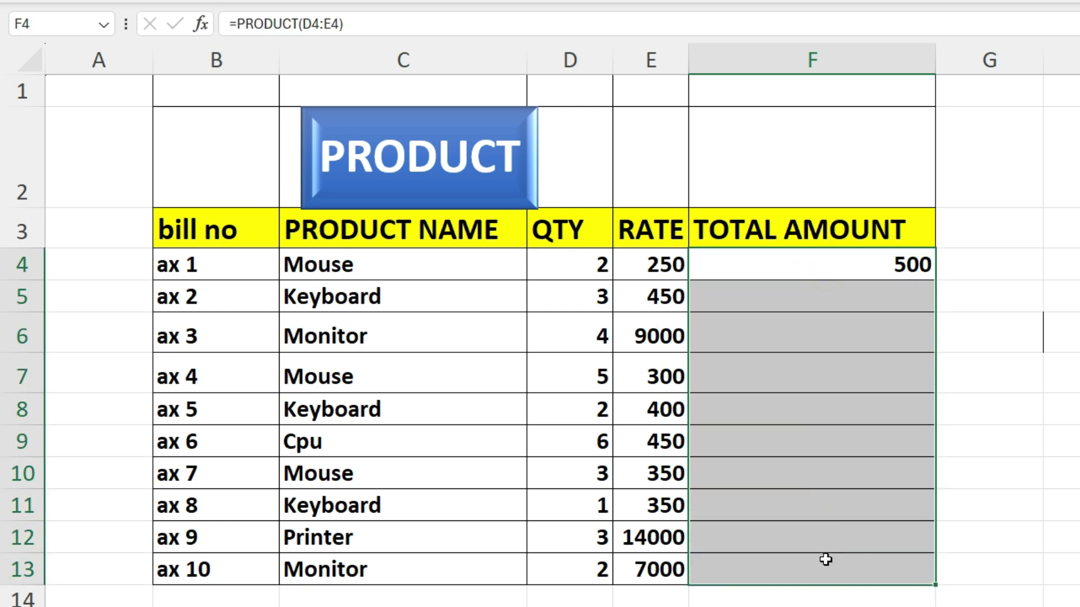
{"action": "key", "text": "ctrl+d"}
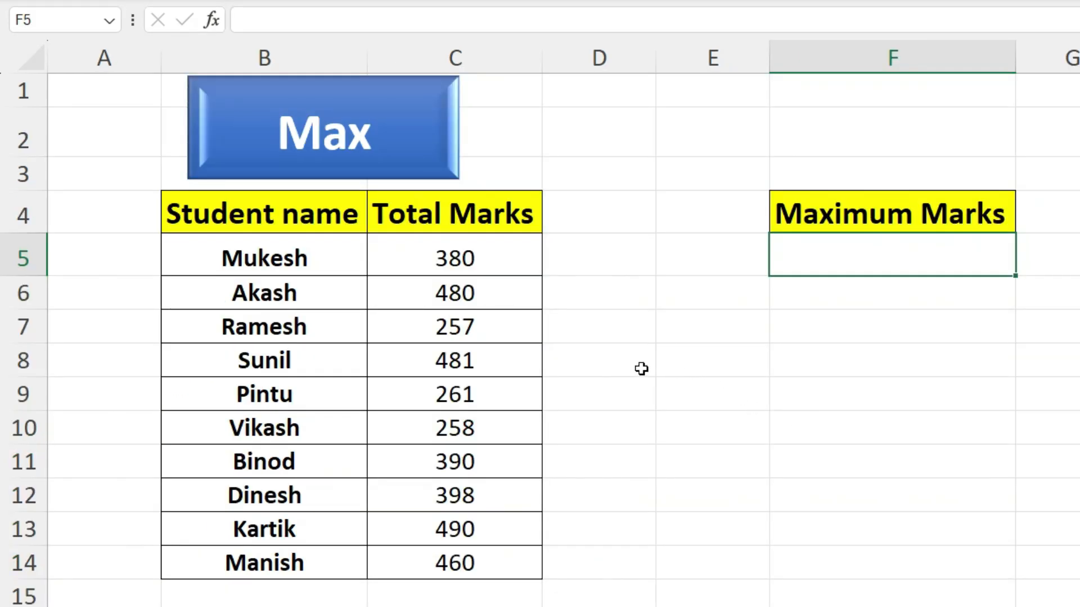
- On the Max sheet, enter =MAX(C5:C14) in F5, below the Maximum Marks heading
{"action": "left_click_drag", "start_coordinate": [270, 212], "coordinate": [285, 559]}
{"action": "left_click", "coordinate": [475, 229]}
{"action": "left_click_drag", "start_coordinate": [475, 258], "coordinate": [463, 555]}
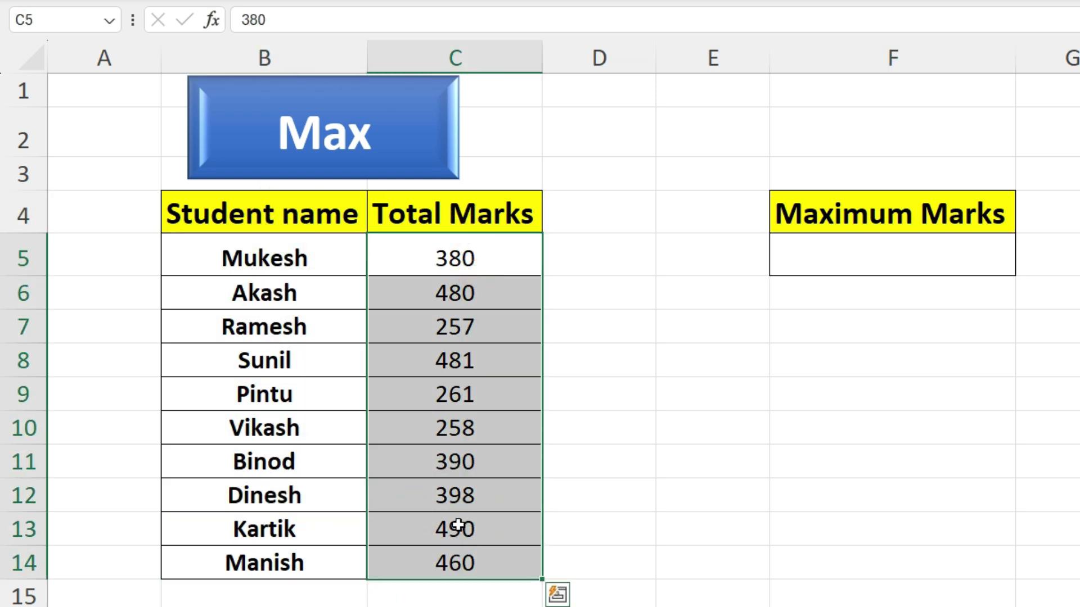
{"action": "left_click", "coordinate": [903, 256]}
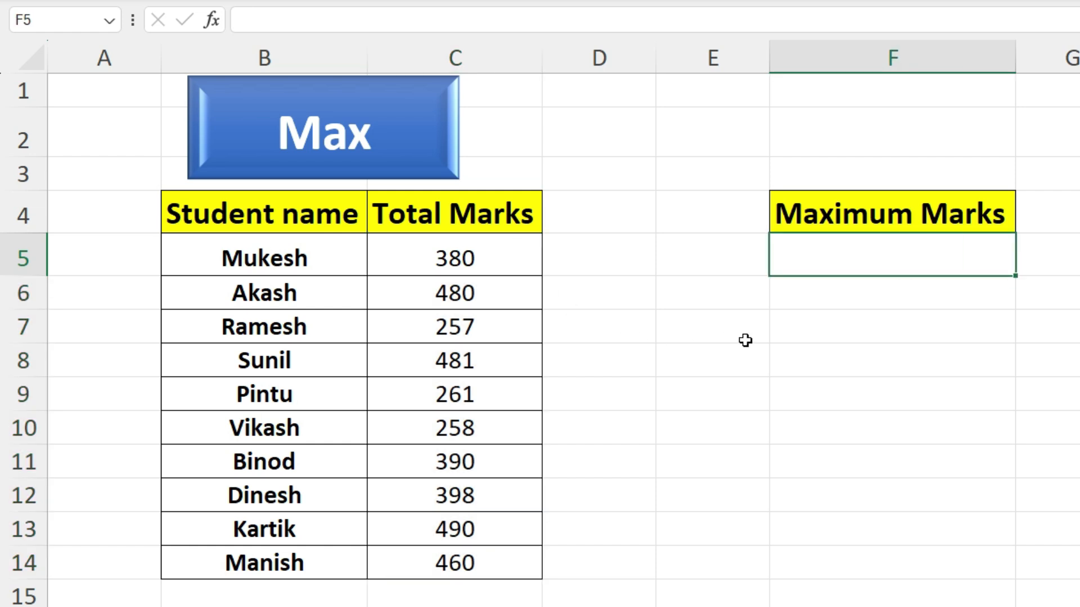
{"action": "type", "text": "=max"}
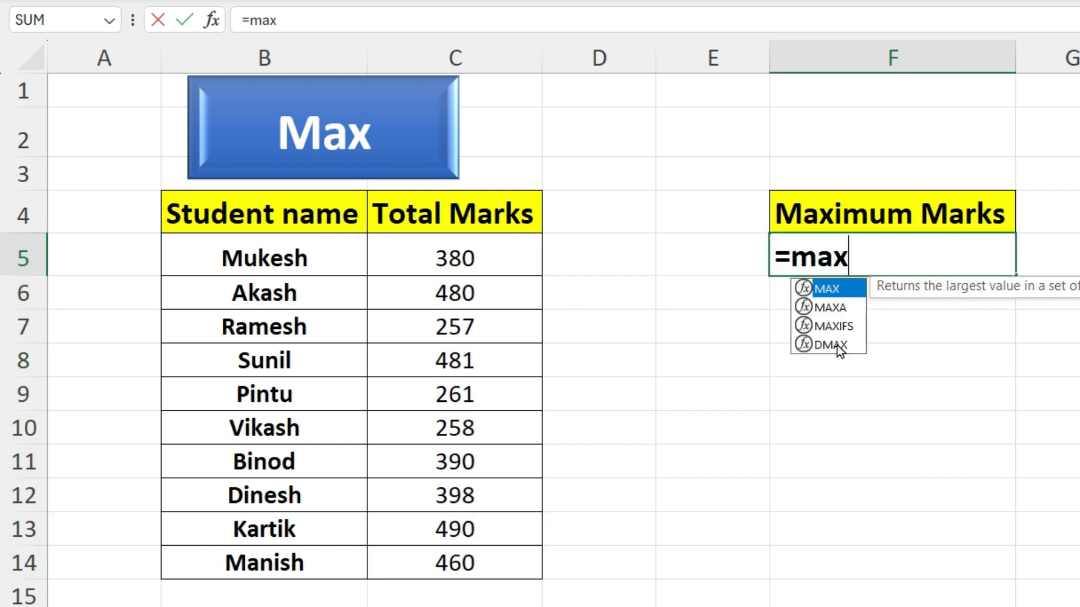
{"action": "key", "text": "Tab"}
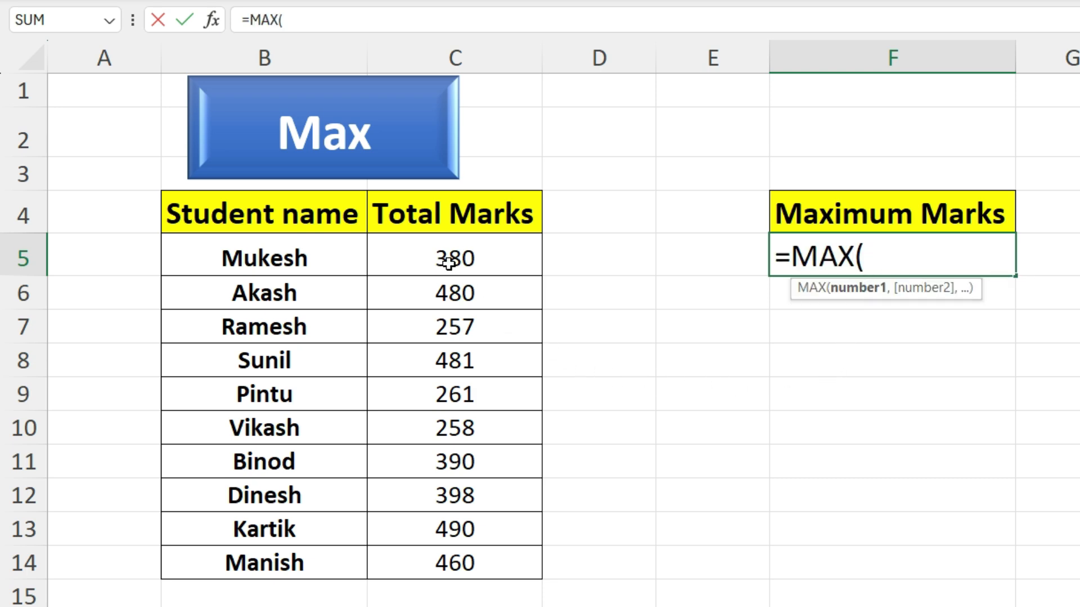
{"action": "left_click_drag", "start_coordinate": [448, 262], "coordinate": [460, 557]}
{"action": "type", "text": ")"}
{"action": "key", "text": "Return"}
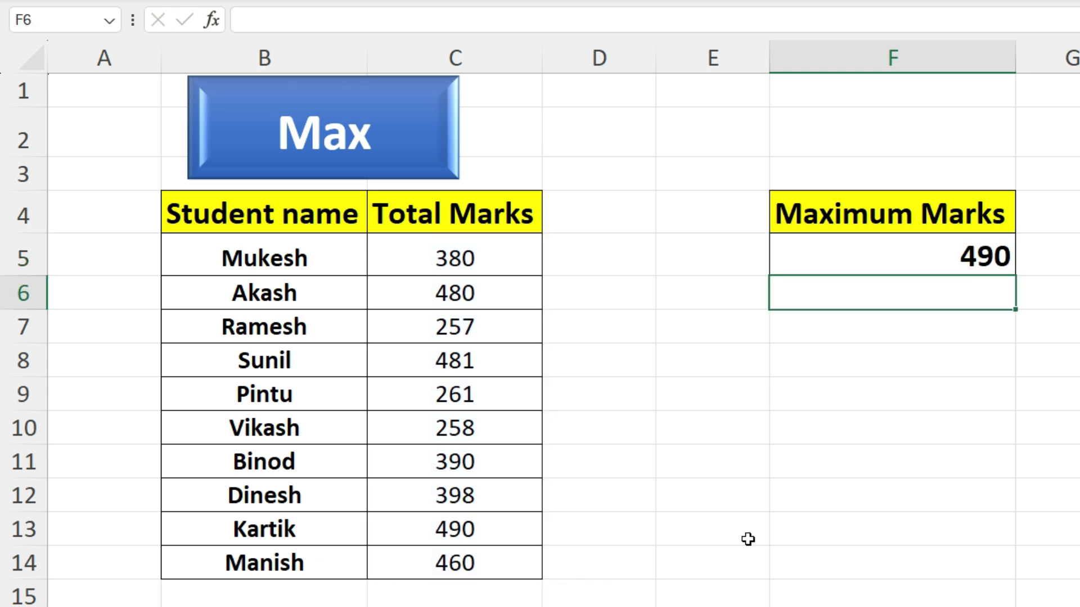
- Check the MAX formula in F5, and change the total marks in C7 to 600 to test it
{"action": "left_click", "coordinate": [916, 263]}
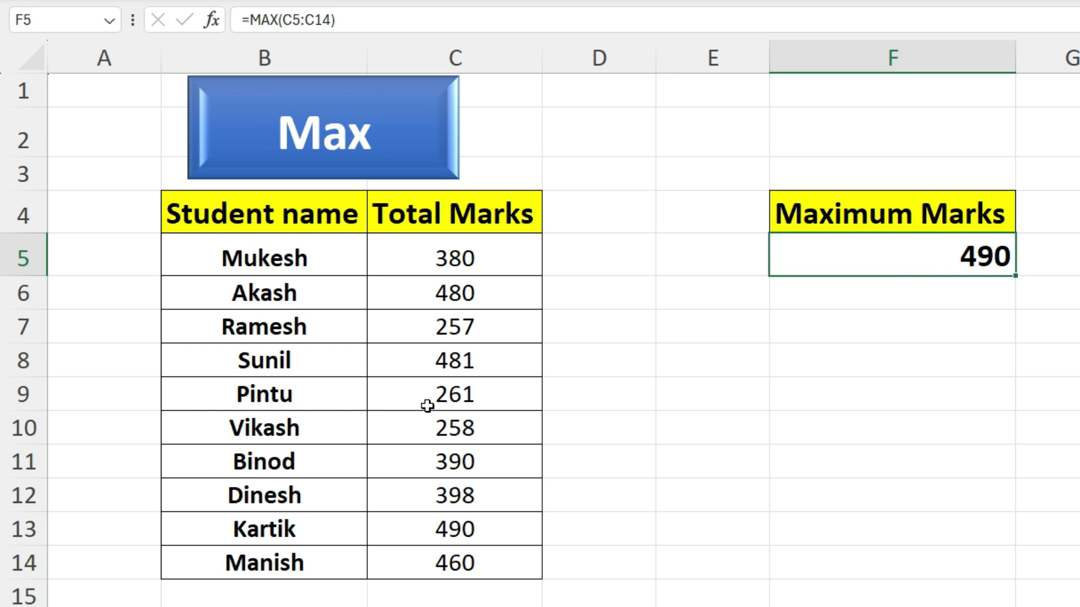
{"action": "left_click", "coordinate": [458, 330]}
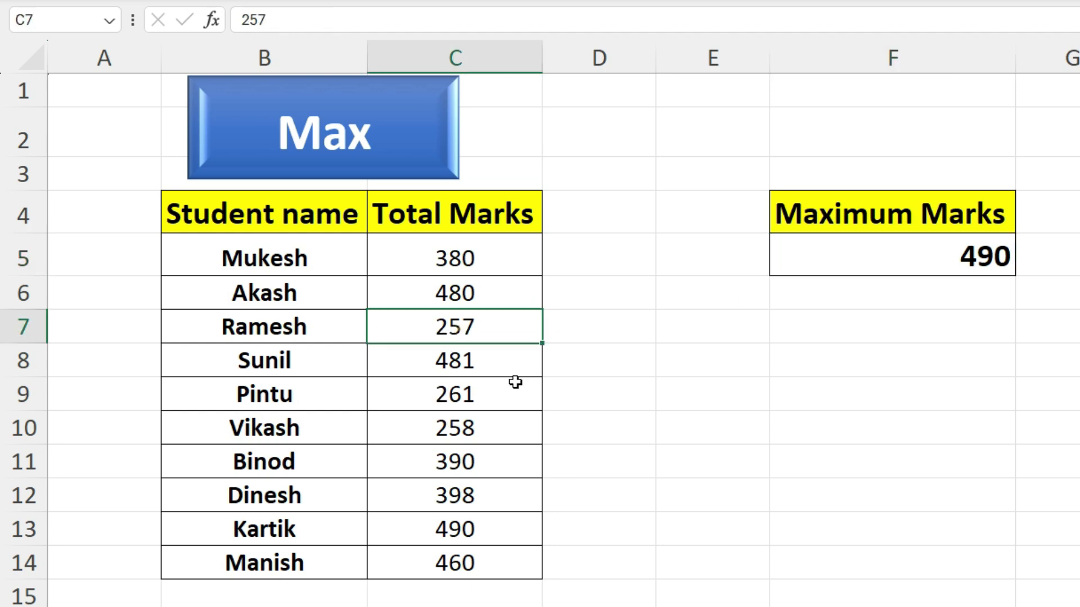
{"action": "type", "text": "600"}
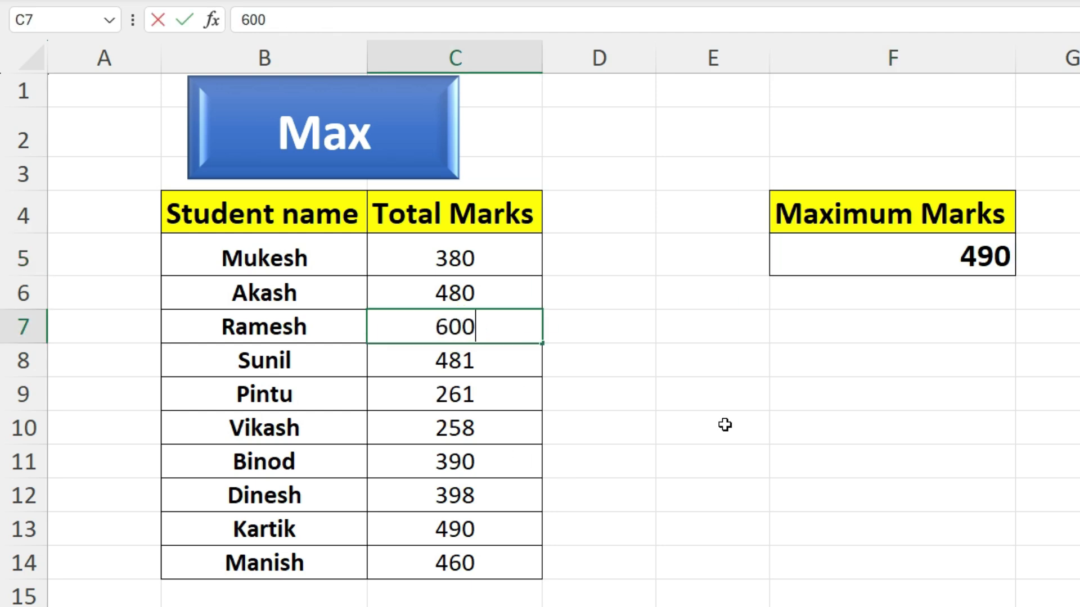
{"action": "key", "text": "Return"}
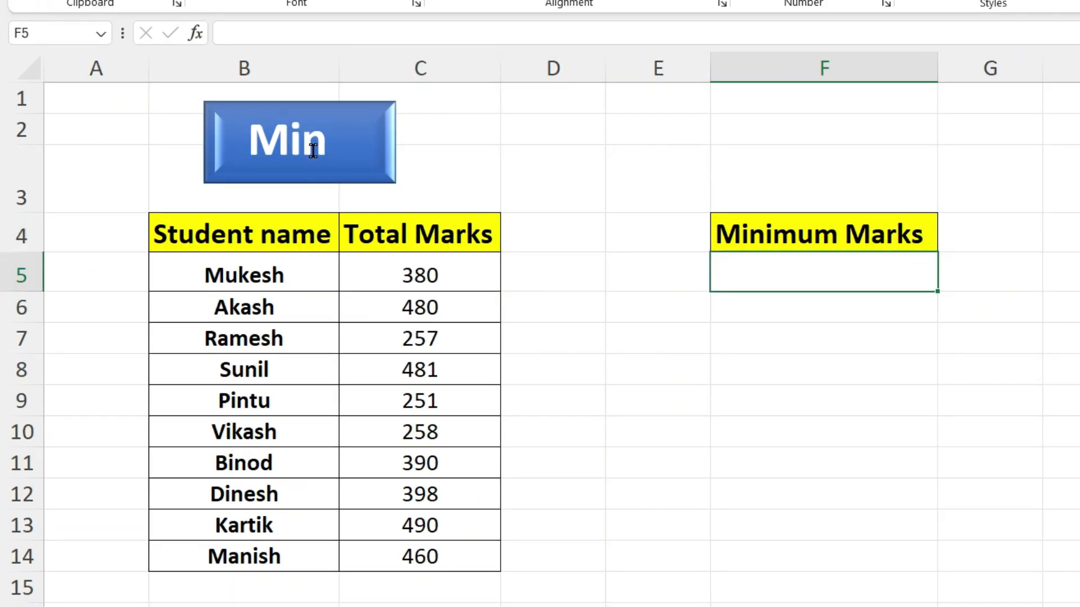
- On the Min sheet, enter =MIN(C5:C14) in F5, below the Minimum Marks heading, and check the formula
{"action": "left_click_drag", "start_coordinate": [243, 235], "coordinate": [248, 553]}
{"action": "left_click_drag", "start_coordinate": [422, 248], "coordinate": [427, 563]}
{"action": "left_click", "coordinate": [815, 269]}
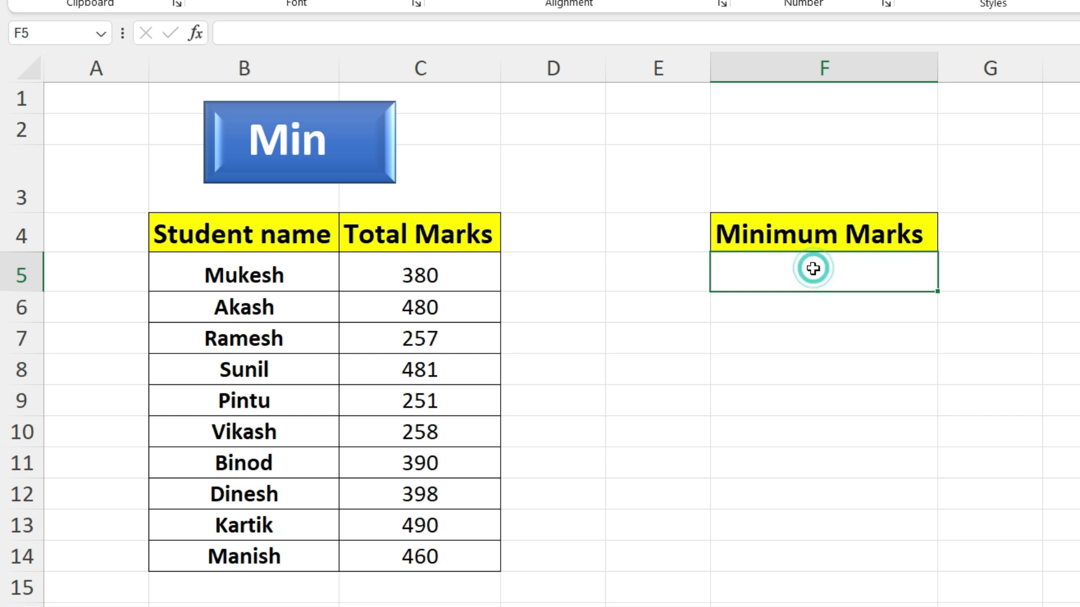
{"action": "type", "text": "=min"}
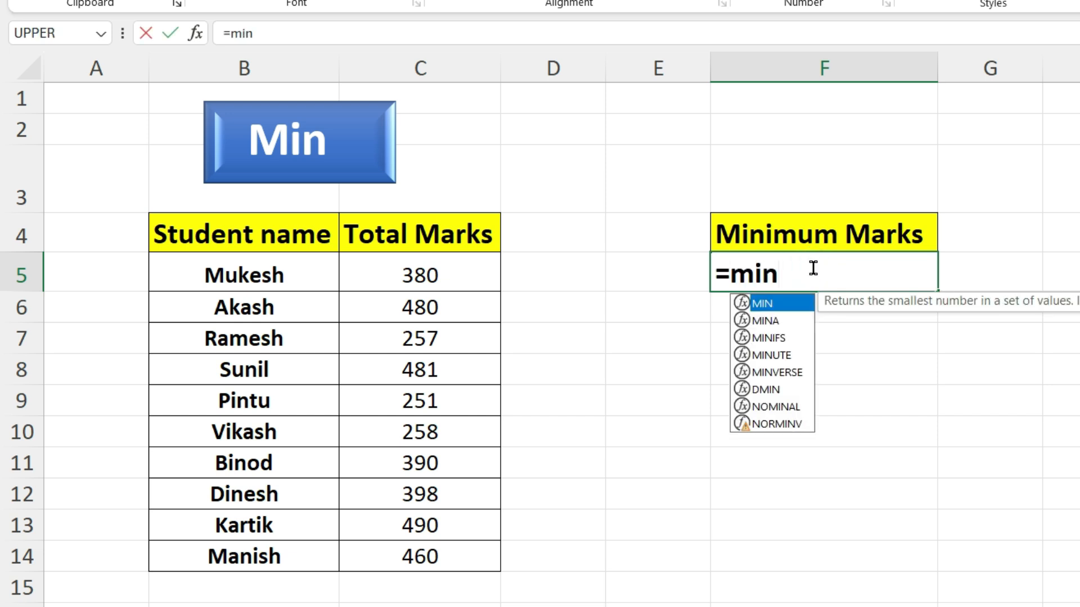
{"action": "key", "text": "Tab"}
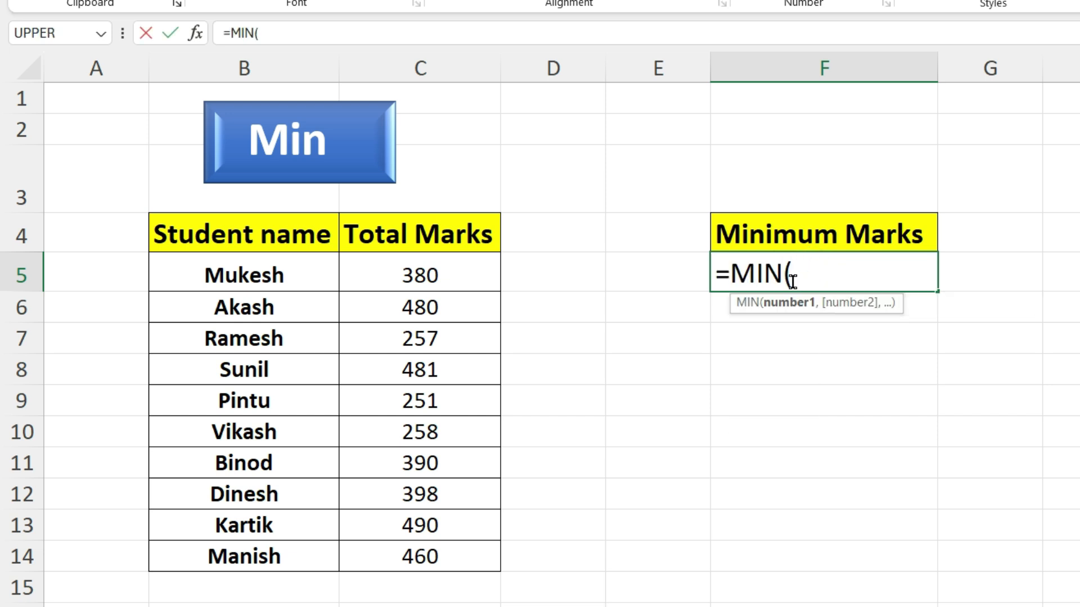
{"action": "left_click_drag", "start_coordinate": [418, 276], "coordinate": [475, 537]}
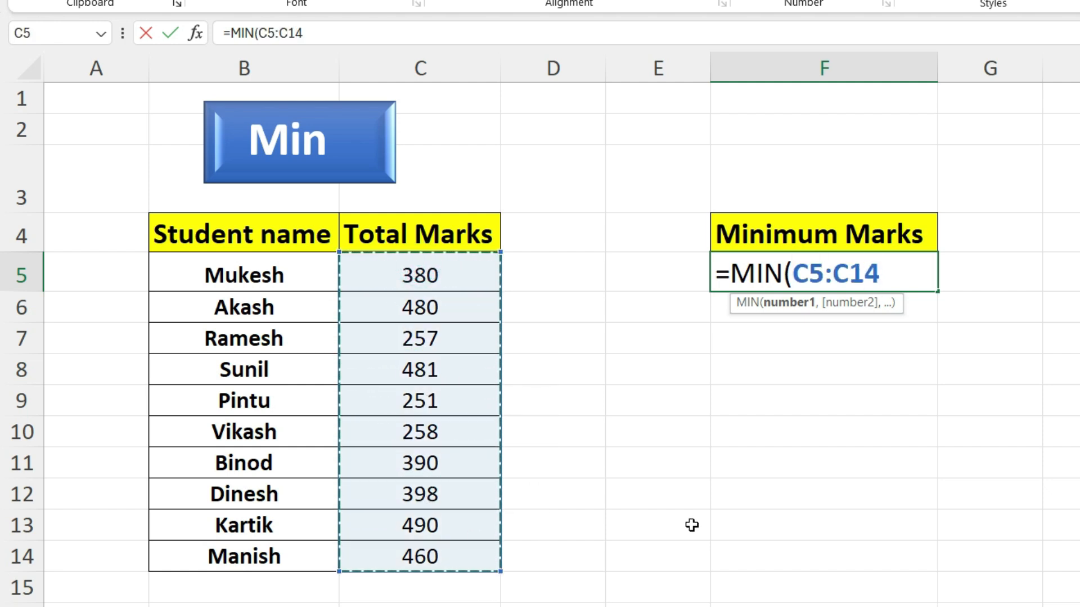
{"action": "type", "text": ")"}
{"action": "key", "text": "Return"}
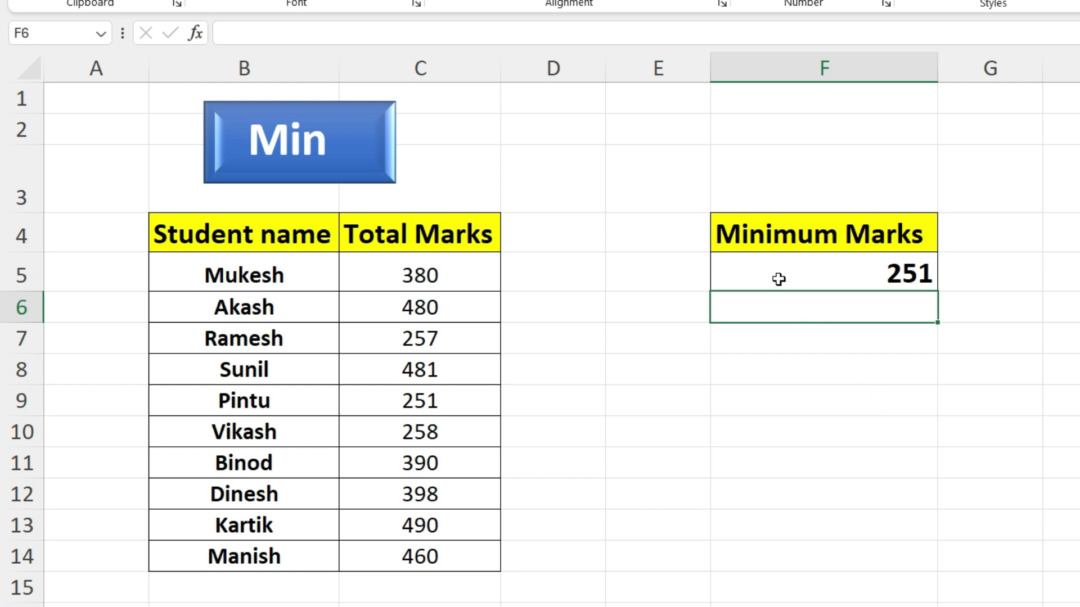
{"action": "left_click", "coordinate": [827, 272]}
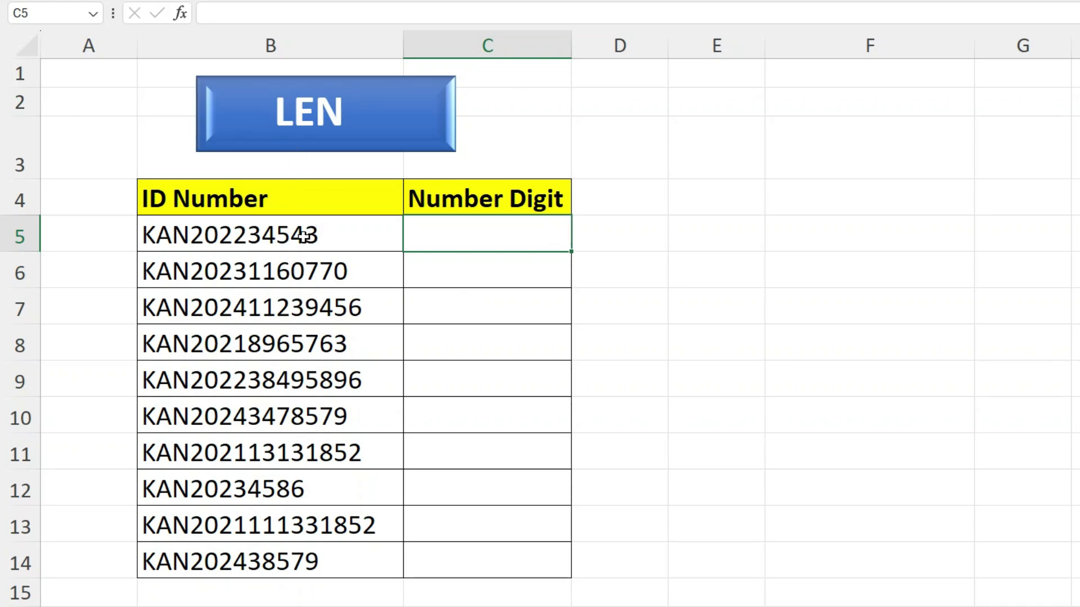
- On the LEN sheet, enter =LEN(B5) in C5 to count the characters of the first ID Number
{"action": "left_click", "coordinate": [438, 239]}
{"action": "left_click_drag", "start_coordinate": [253, 200], "coordinate": [309, 566]}
{"action": "left_click", "coordinate": [236, 241]}
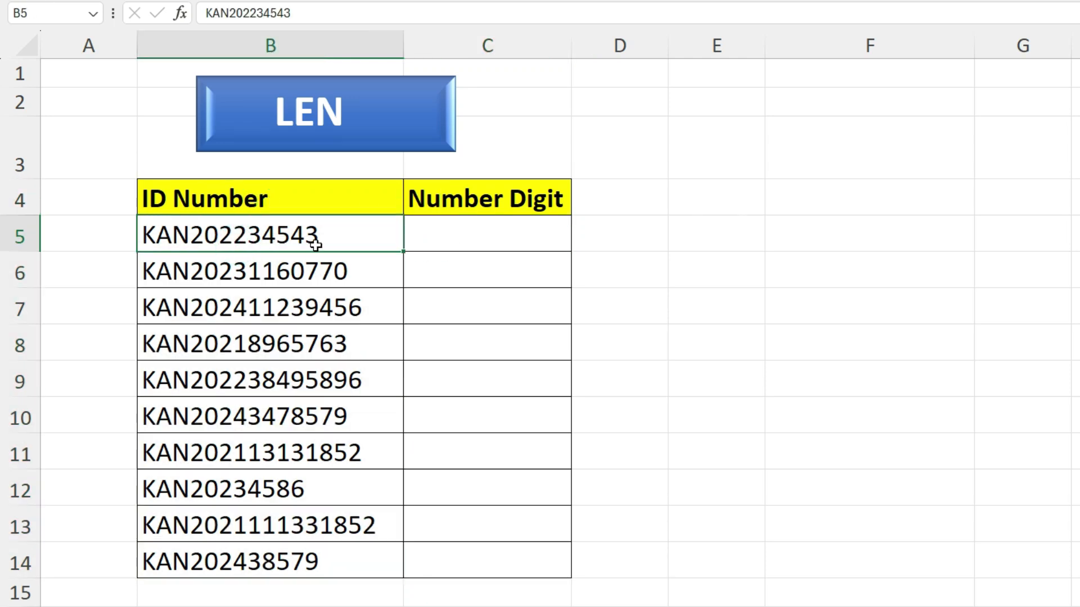
{"action": "left_click", "coordinate": [471, 237]}
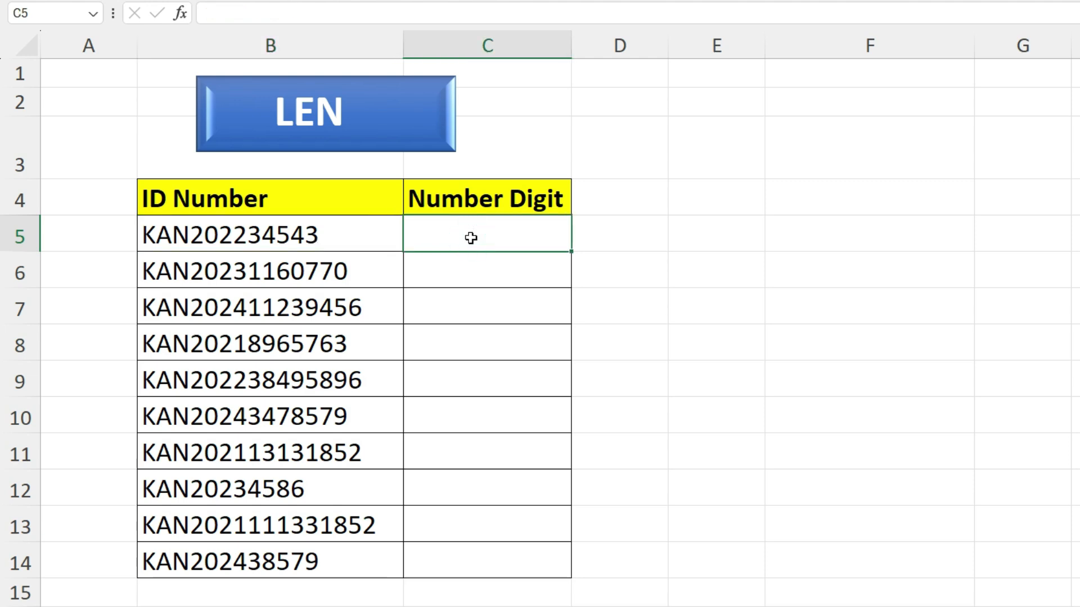
{"action": "double_click", "coordinate": [471, 238]}
{"action": "type", "text": "=len"}
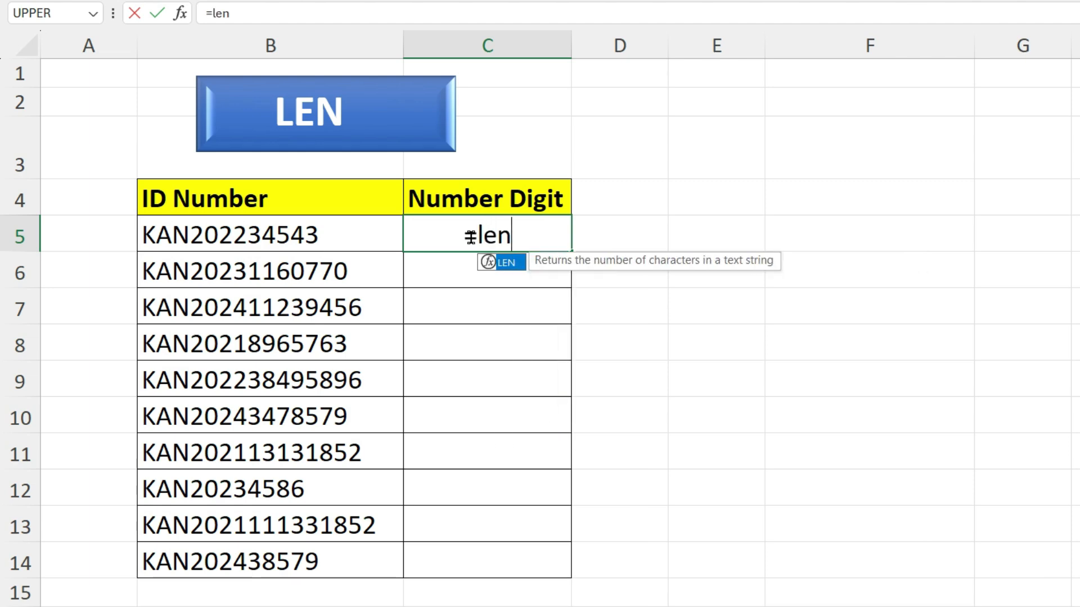
{"action": "key", "text": "Tab"}
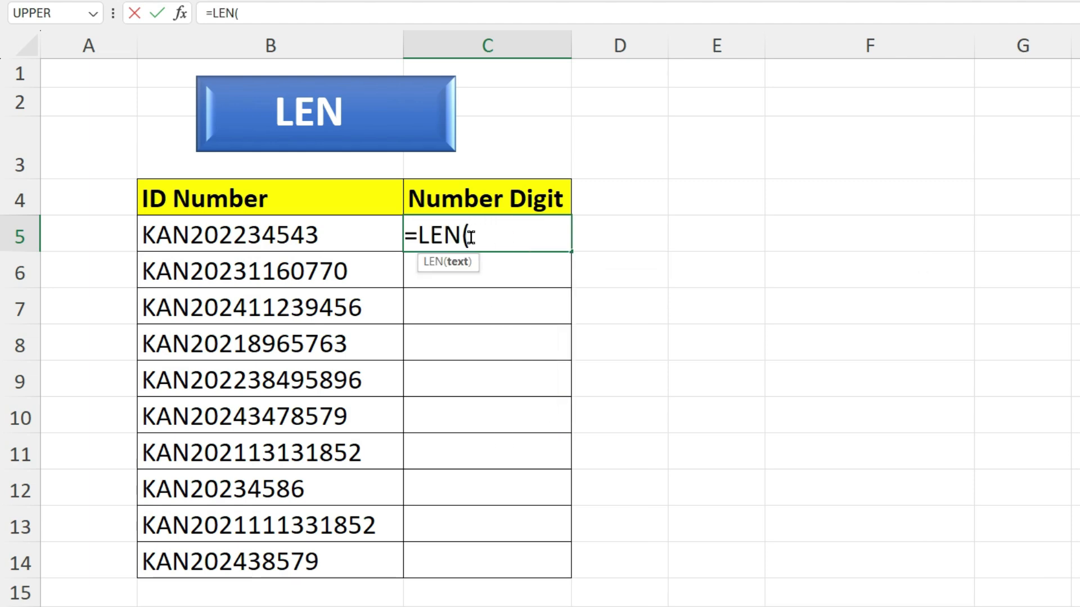
{"action": "left_click", "coordinate": [302, 234]}
{"action": "type", "text": ")"}
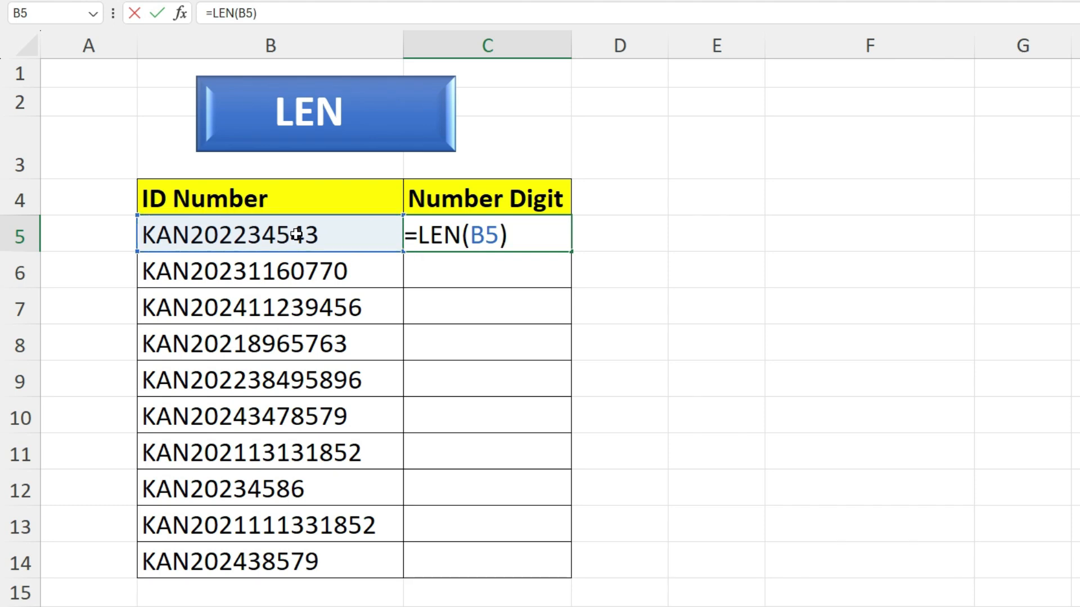
{"action": "key", "text": "Return"}
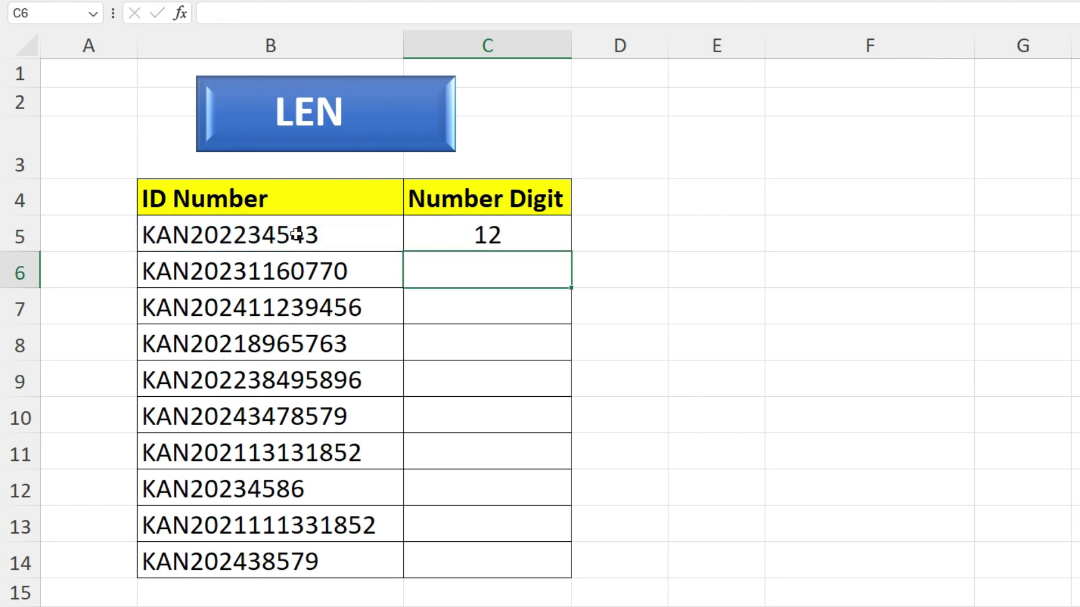
- Fill the LEN formula from C5 down the Number Digit column through C14
{"action": "left_click", "coordinate": [485, 234]}
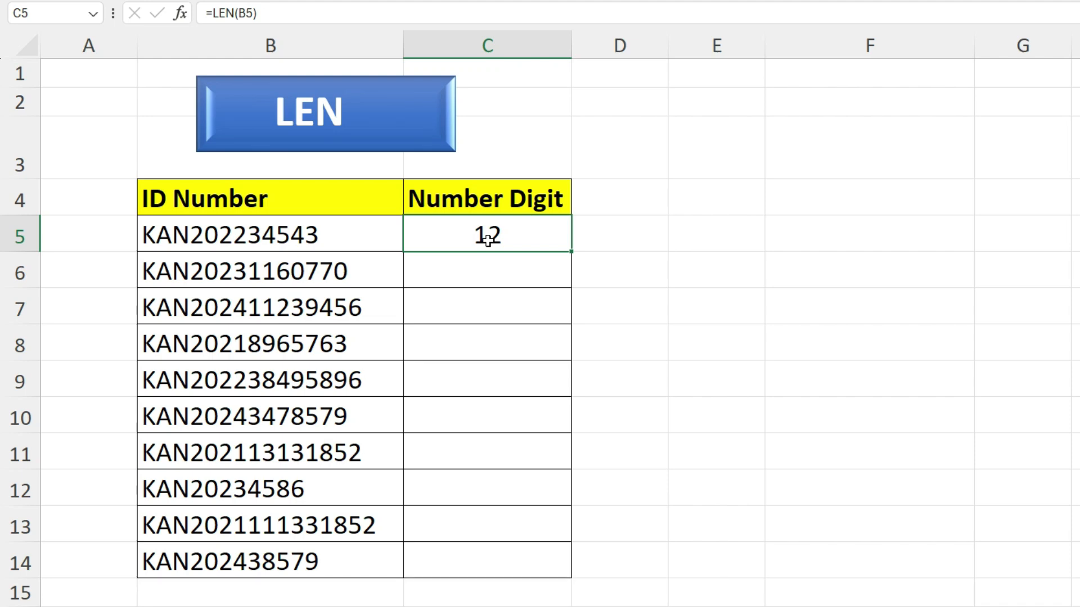
{"action": "left_click_drag", "start_coordinate": [484, 241], "coordinate": [467, 557]}
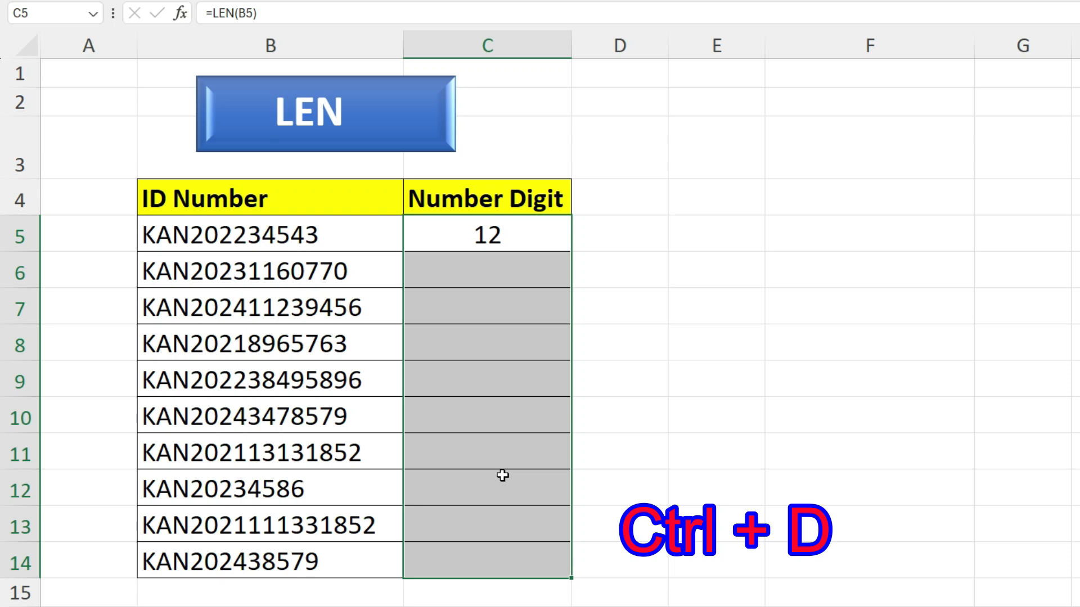
{"action": "key", "text": "ctrl+d"}
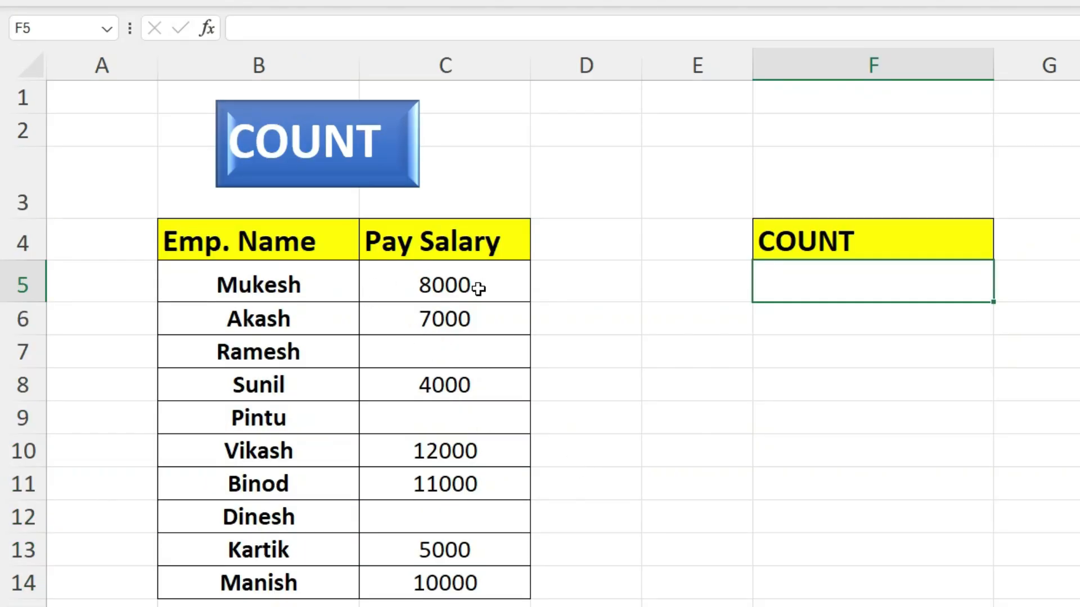
- On the COUNT sheet, review the employee names, salaries and blank salary cells, and enter =COUNT(C5:C14) in F5, below the COUNT heading
{"action": "left_click_drag", "start_coordinate": [253, 239], "coordinate": [255, 585]}
{"action": "left_click_drag", "start_coordinate": [450, 243], "coordinate": [436, 587]}
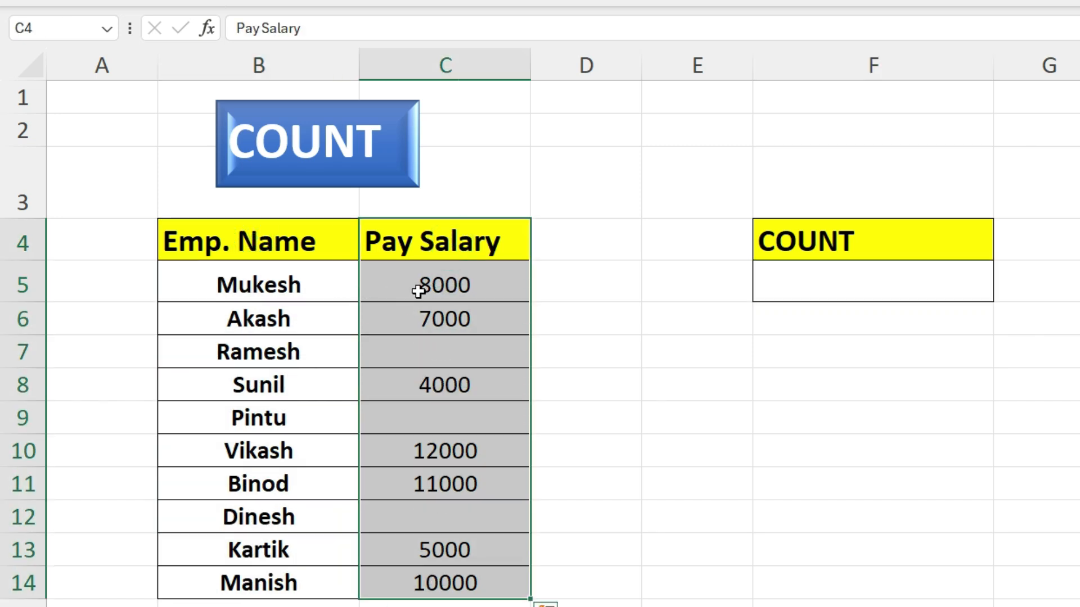
{"action": "left_click", "coordinate": [431, 356]}
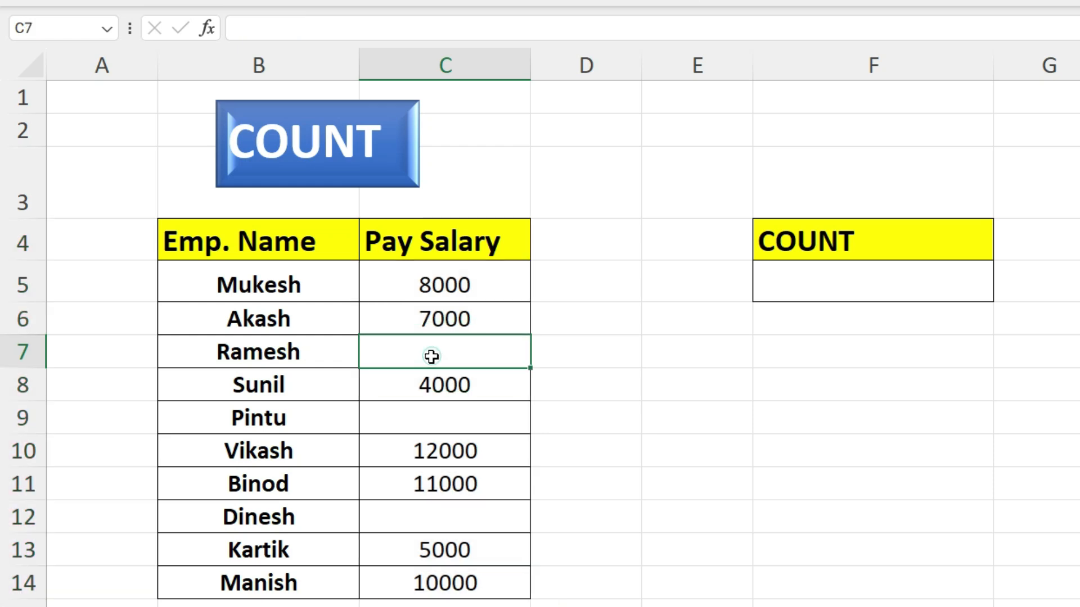
{"action": "left_click", "coordinate": [458, 414]}
{"action": "left_click", "coordinate": [439, 522]}
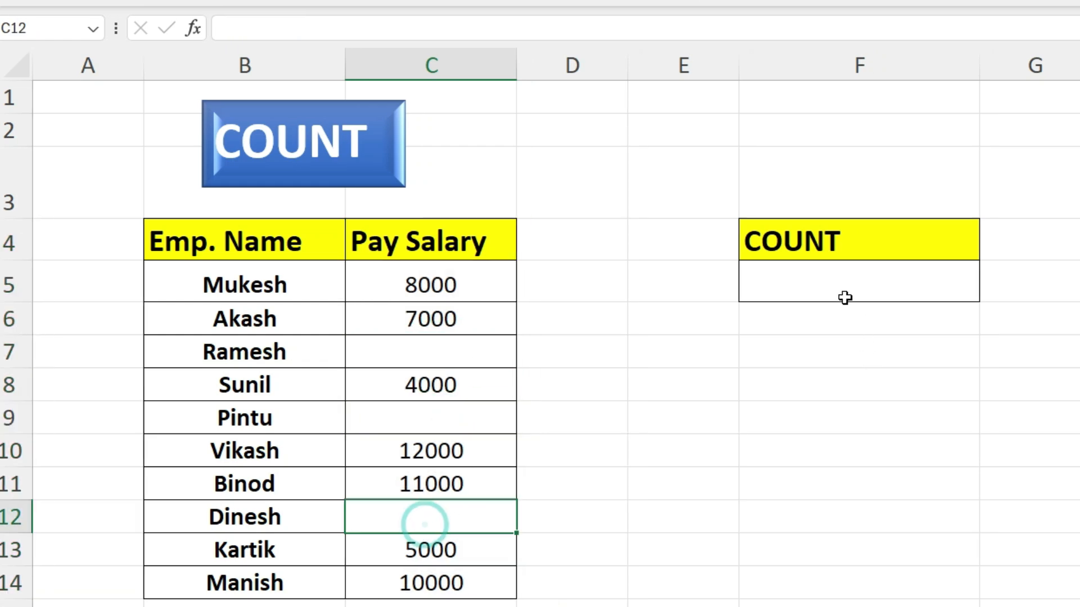
{"action": "left_click", "coordinate": [845, 298]}
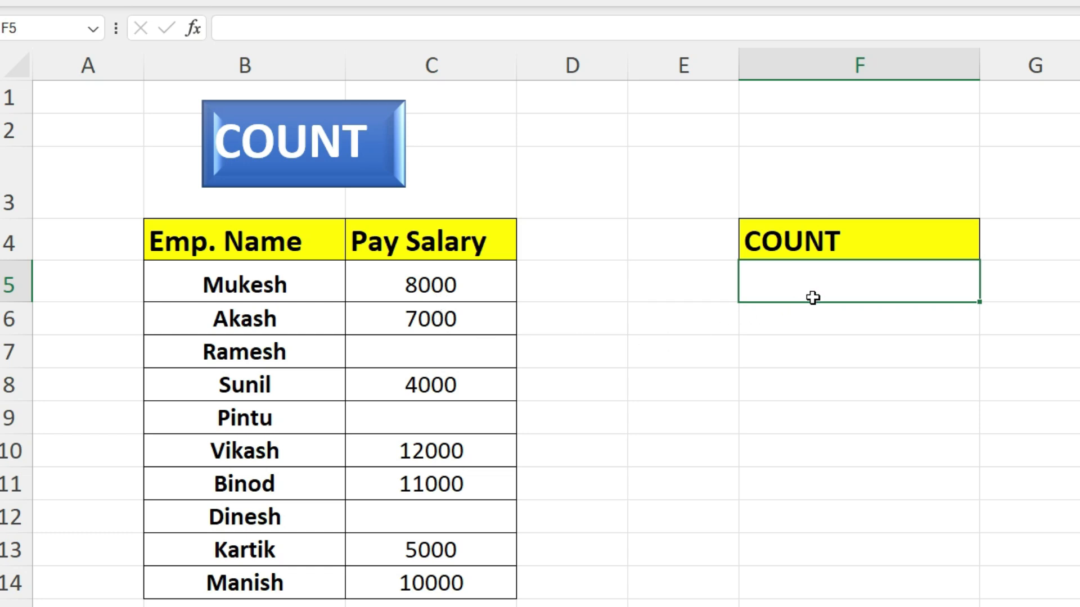
{"action": "left_click", "coordinate": [809, 289]}
{"action": "type", "text": "="}
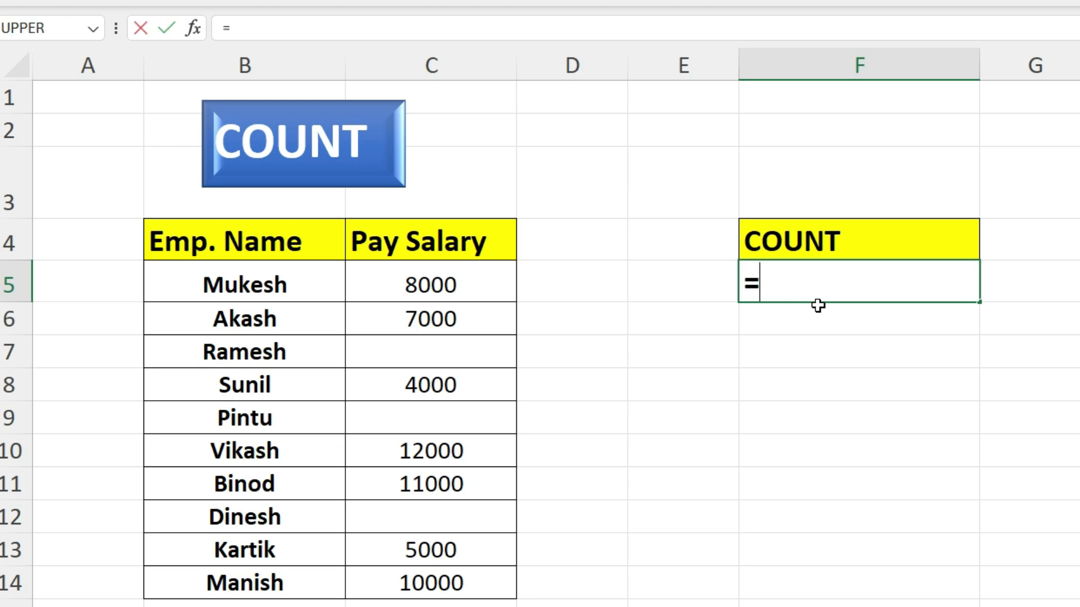
{"action": "type", "text": "COUNT"}
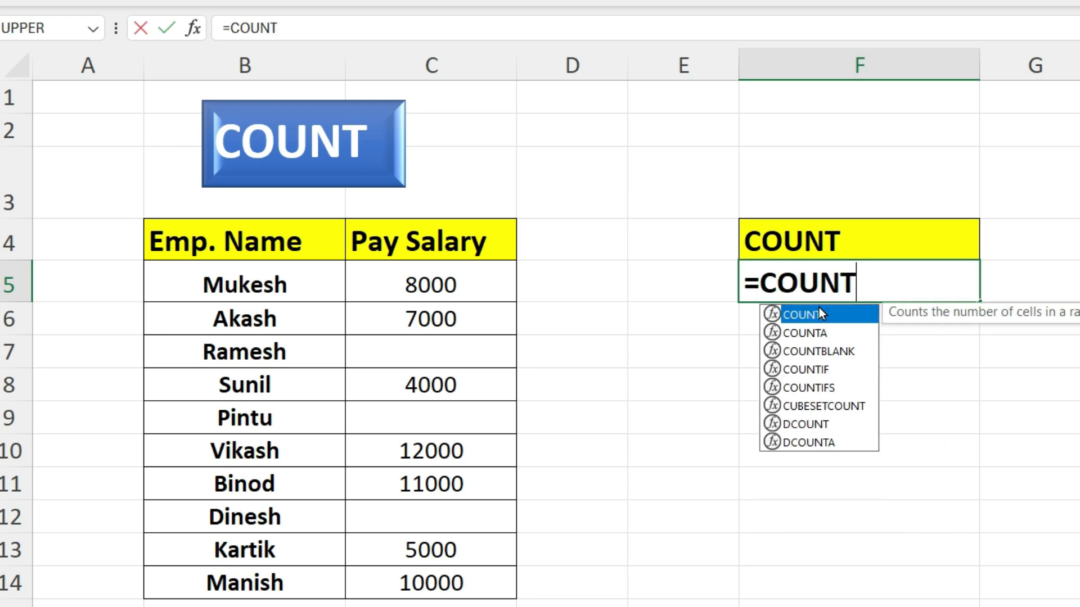
{"action": "double_click", "coordinate": [819, 313]}
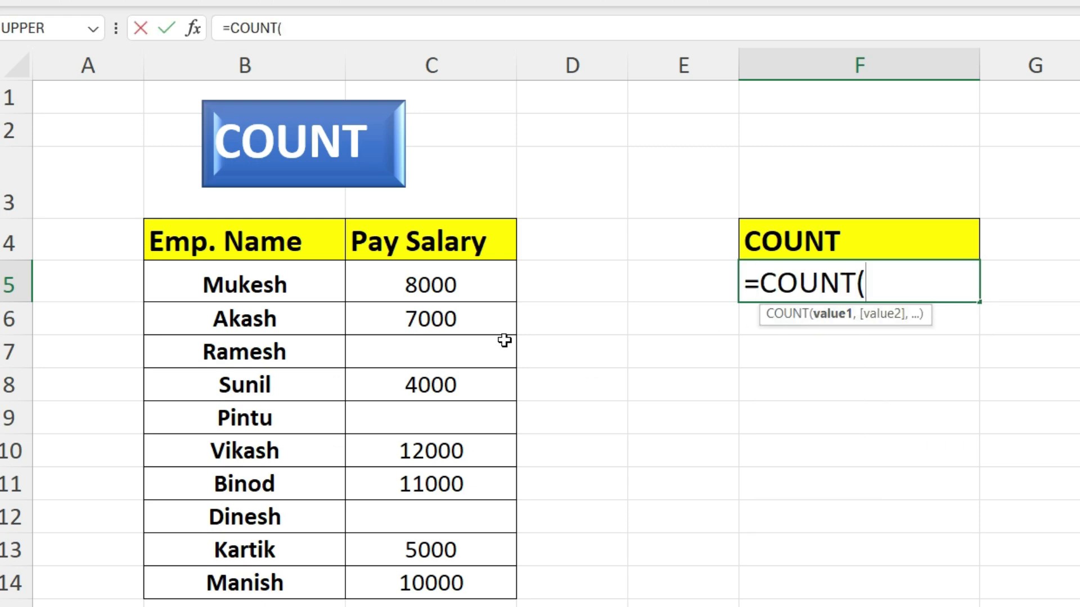
{"action": "left_click_drag", "start_coordinate": [437, 287], "coordinate": [424, 579]}
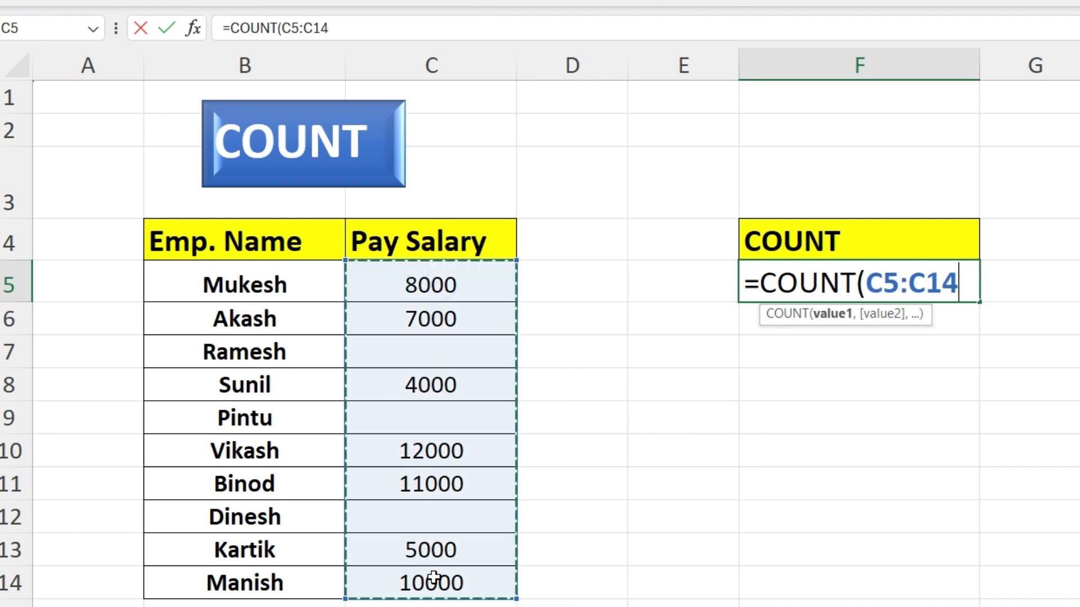
{"action": "type", "text": ")"}
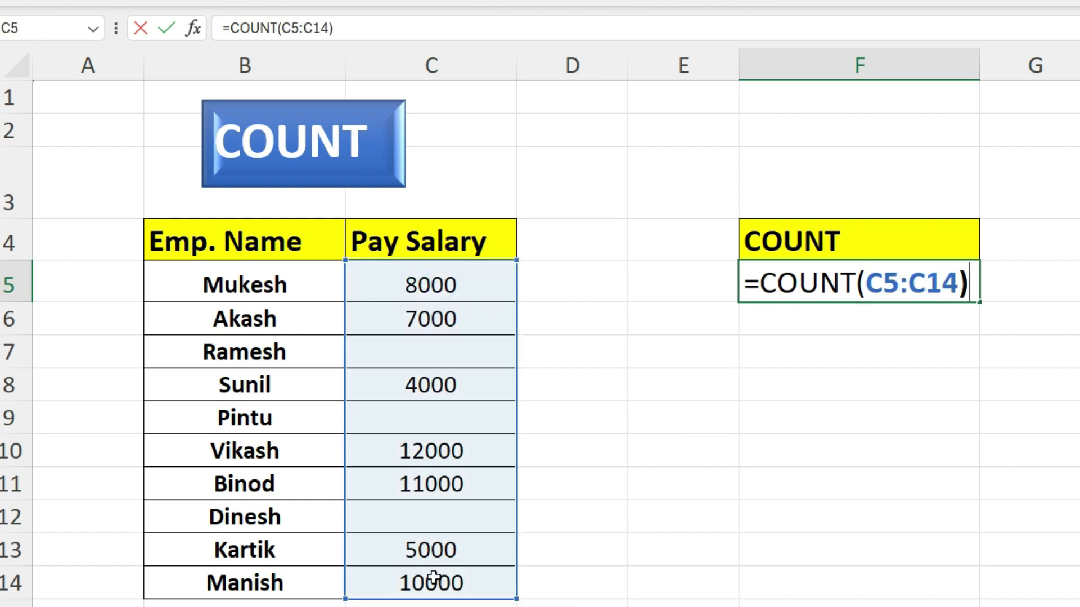
{"action": "key", "text": "Return"}
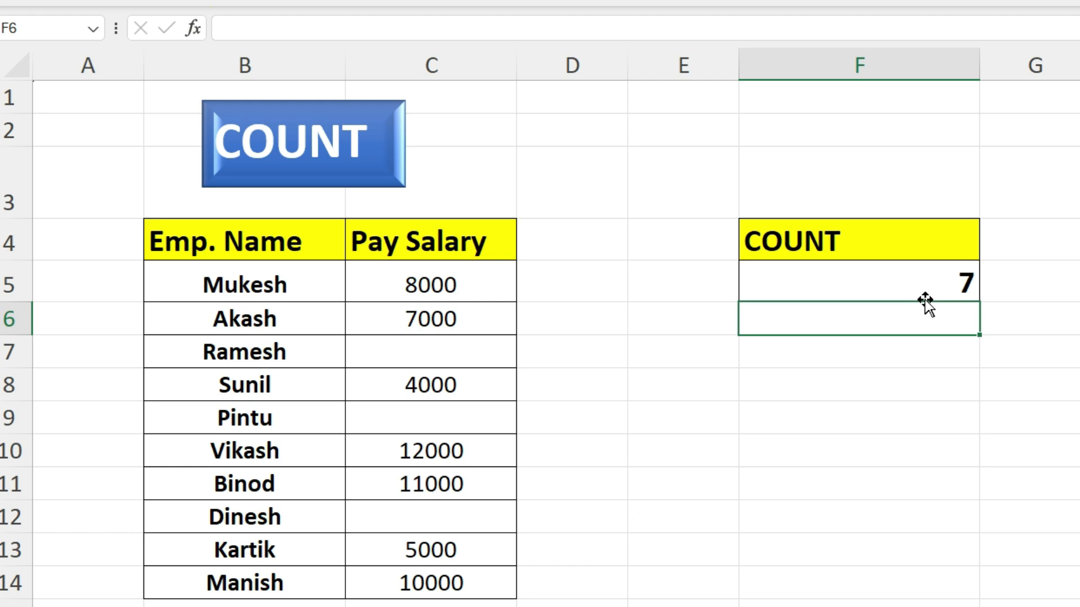
{"action": "left_click", "coordinate": [924, 280]}
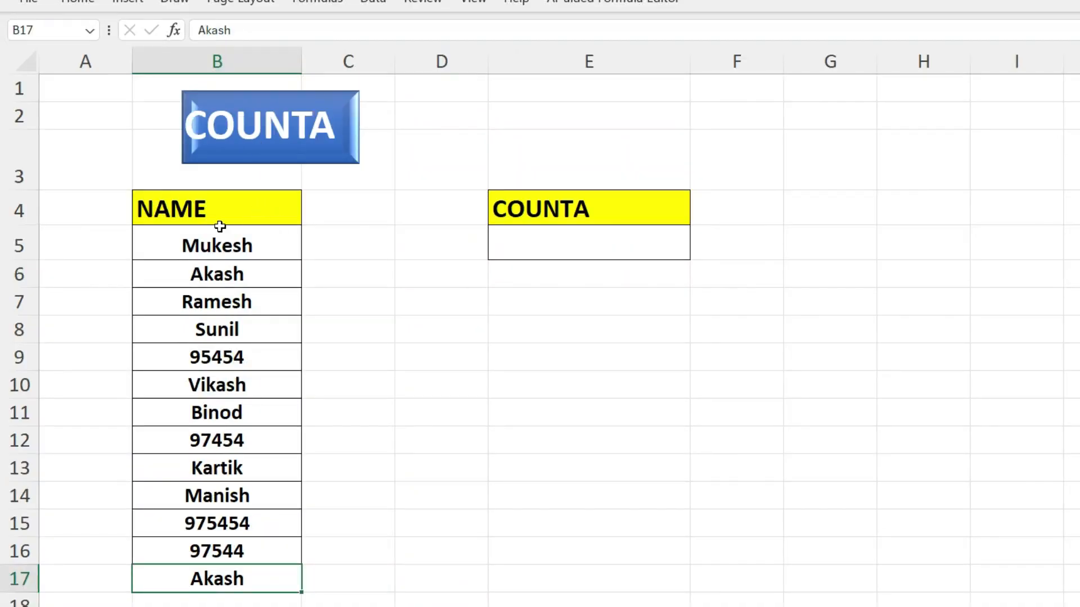
- On the COUNTA sheet, review the mixed text and numbers under NAME, and enter =COUNTA(B5:B17) in E5
{"action": "left_click", "coordinate": [221, 246]}
{"action": "left_click", "coordinate": [236, 348]}
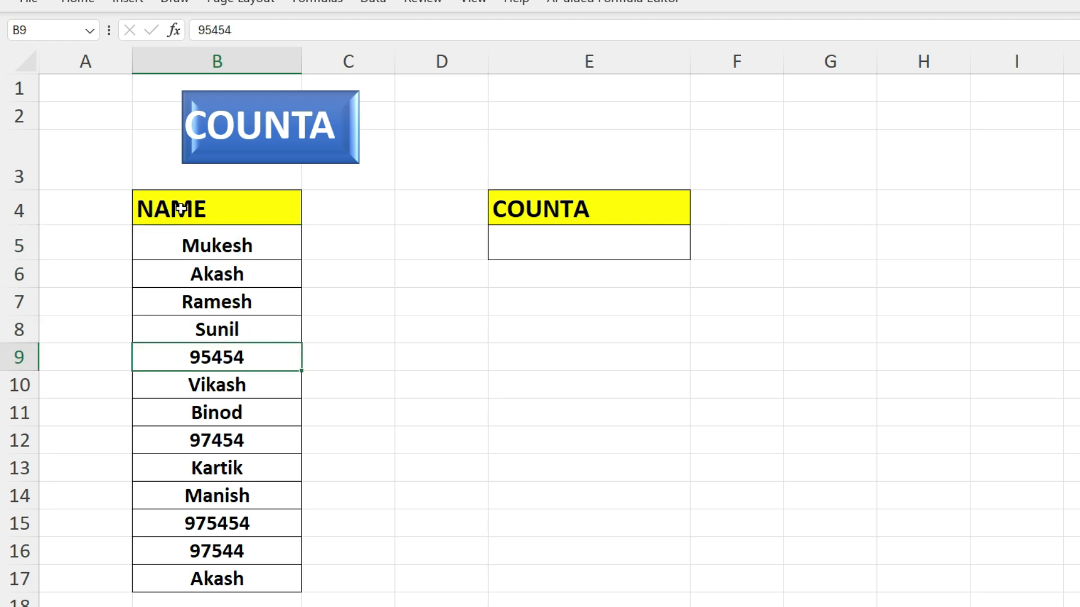
{"action": "left_click_drag", "start_coordinate": [215, 245], "coordinate": [221, 578]}
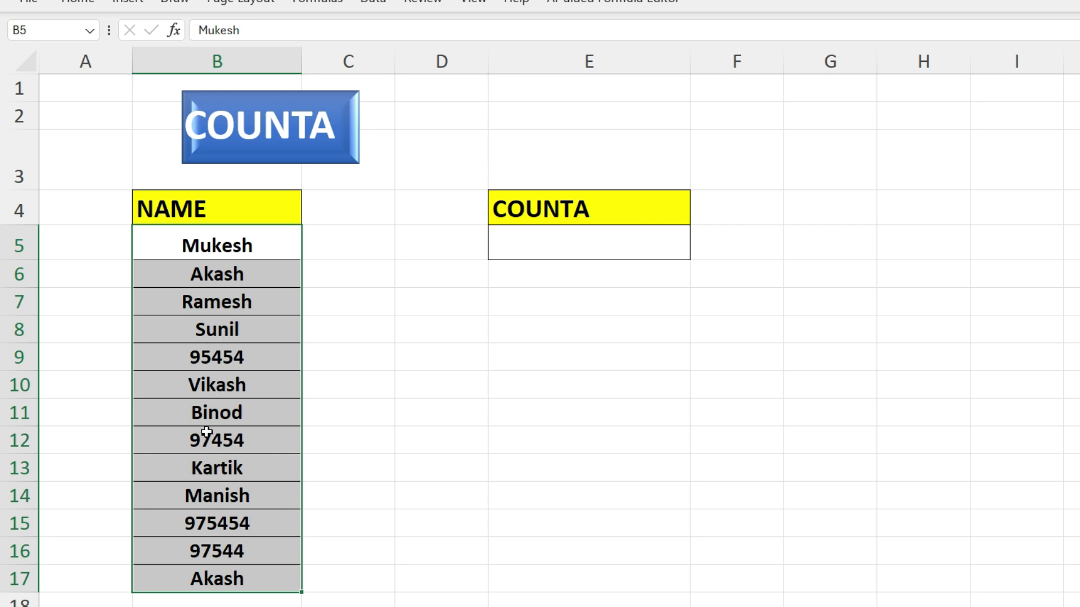
{"action": "left_click", "coordinate": [219, 447]}
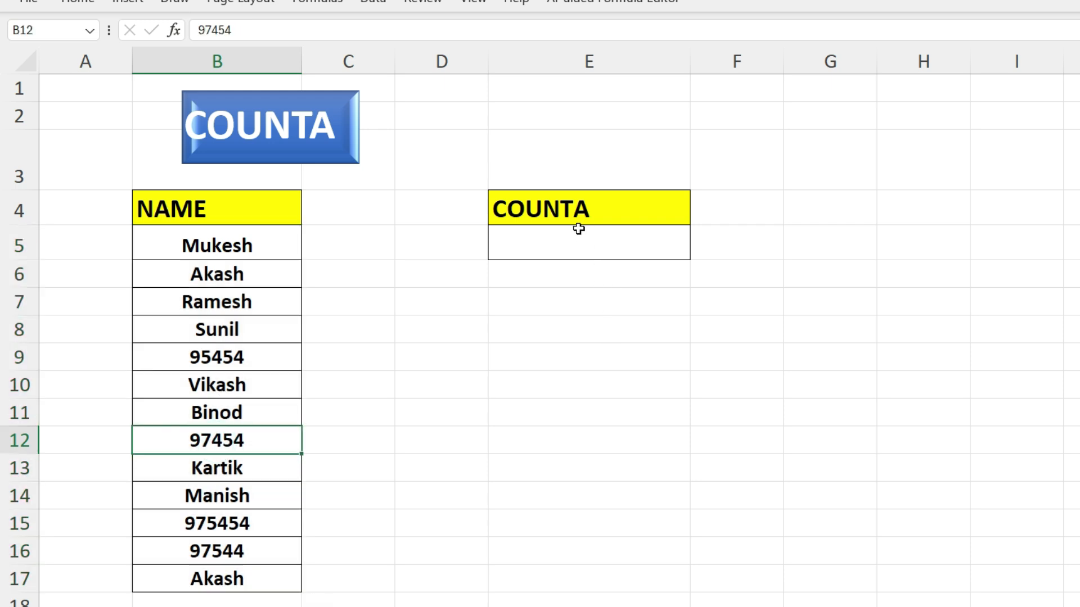
{"action": "left_click", "coordinate": [575, 246]}
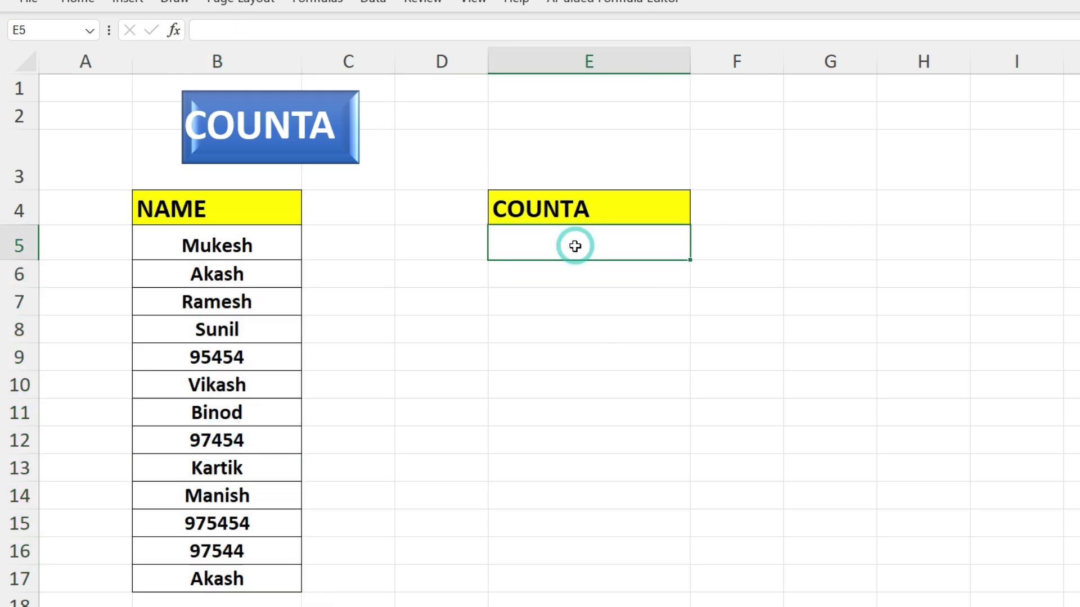
{"action": "type", "text": "=COUNT"}
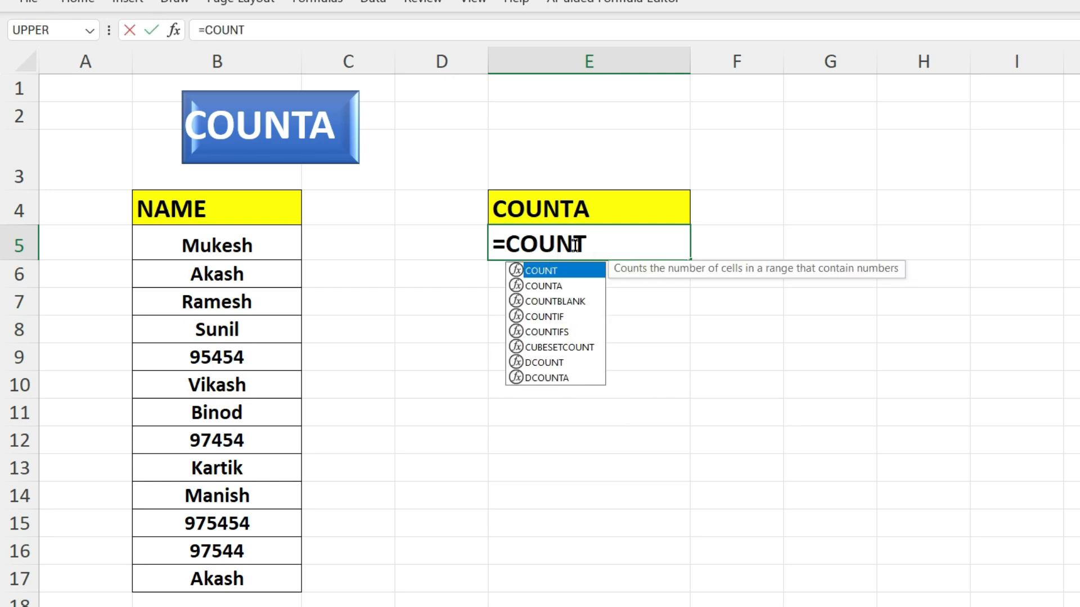
{"action": "type", "text": "A("}
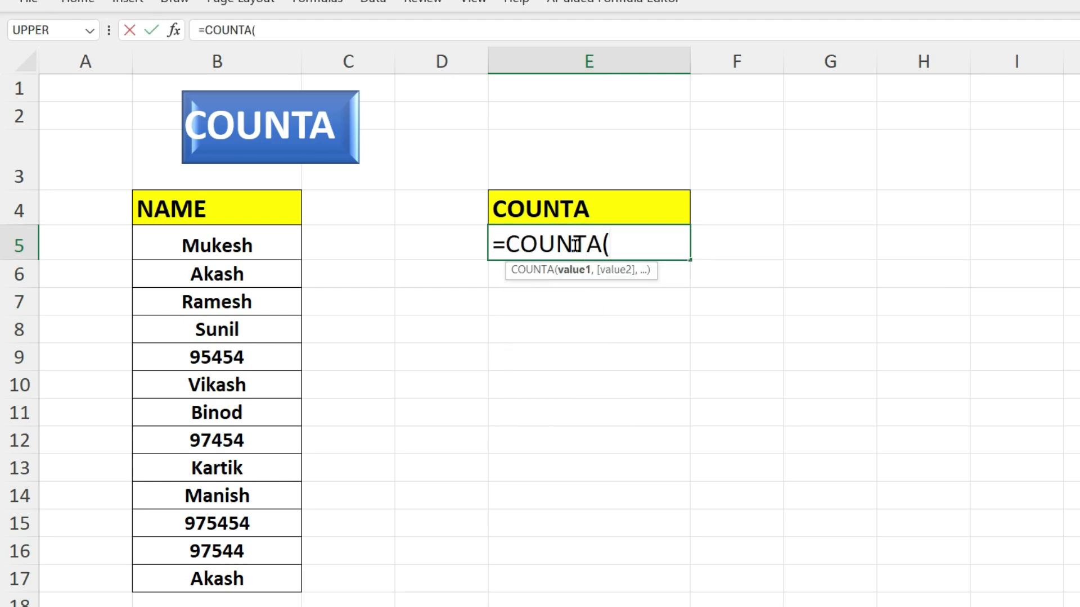
{"action": "left_click", "coordinate": [226, 234]}
{"action": "left_click_drag", "start_coordinate": [226, 234], "coordinate": [223, 577]}
{"action": "type", "text": ")"}
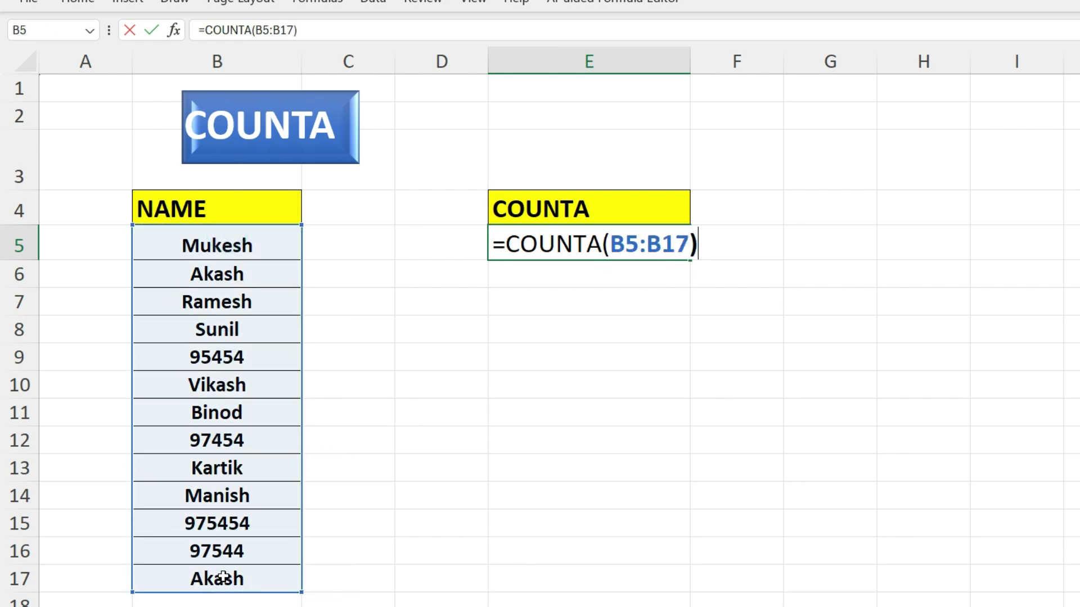
{"action": "key", "text": "Return"}
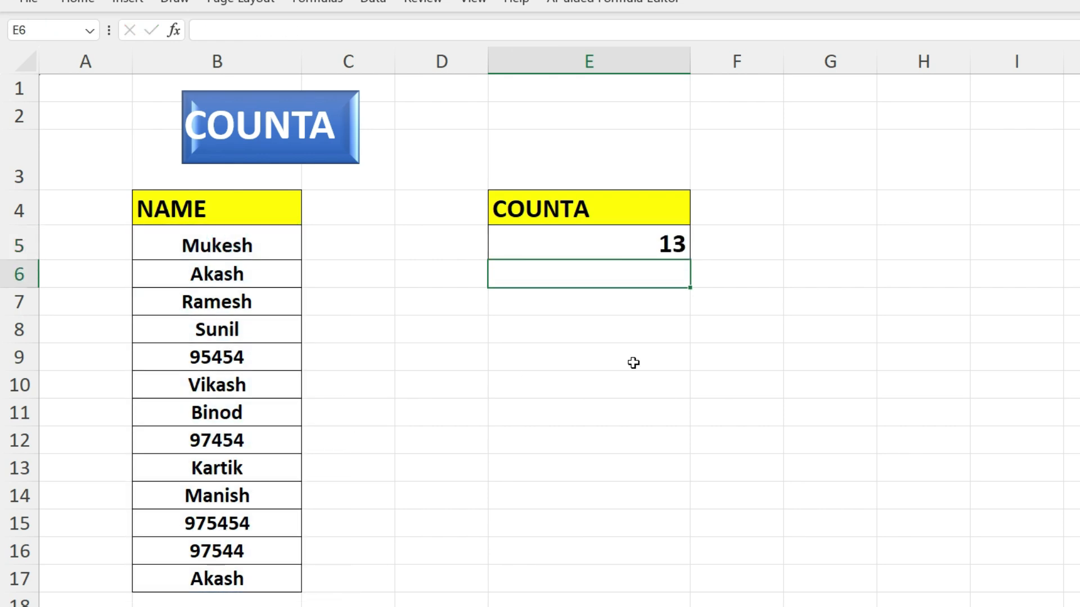
{"action": "left_click", "coordinate": [661, 243]}
- Enter =COUNT(B5:B17) in E7 to compare it with the COUNTA result, and select that cell to check it
{"action": "left_click", "coordinate": [617, 299]}
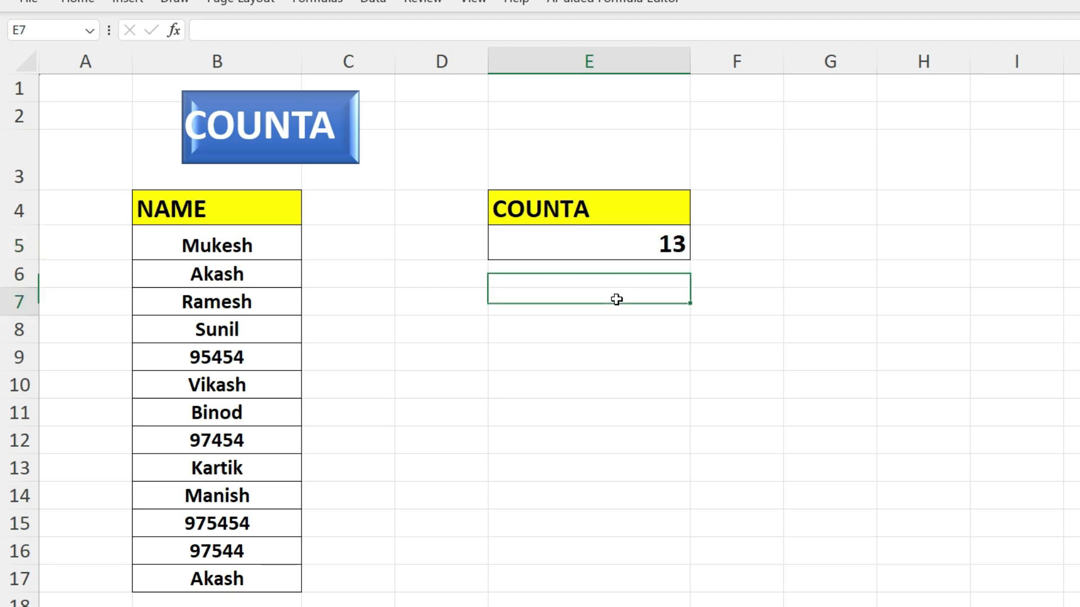
{"action": "type", "text": "=COUNT("}
{"action": "left_click_drag", "start_coordinate": [223, 247], "coordinate": [224, 576]}
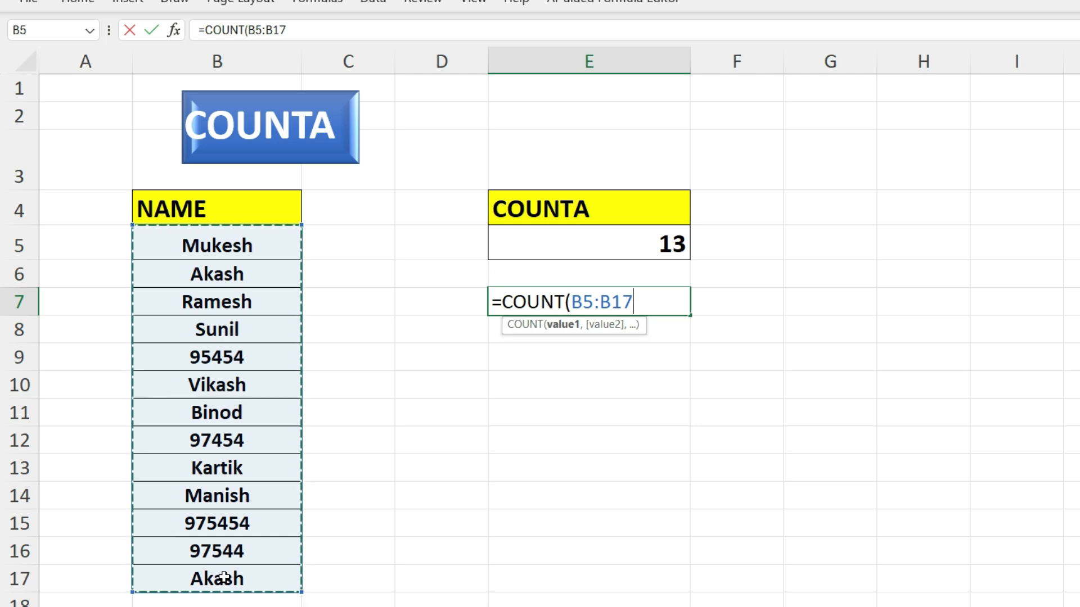
{"action": "type", "text": ")"}
{"action": "key", "text": "Return"}
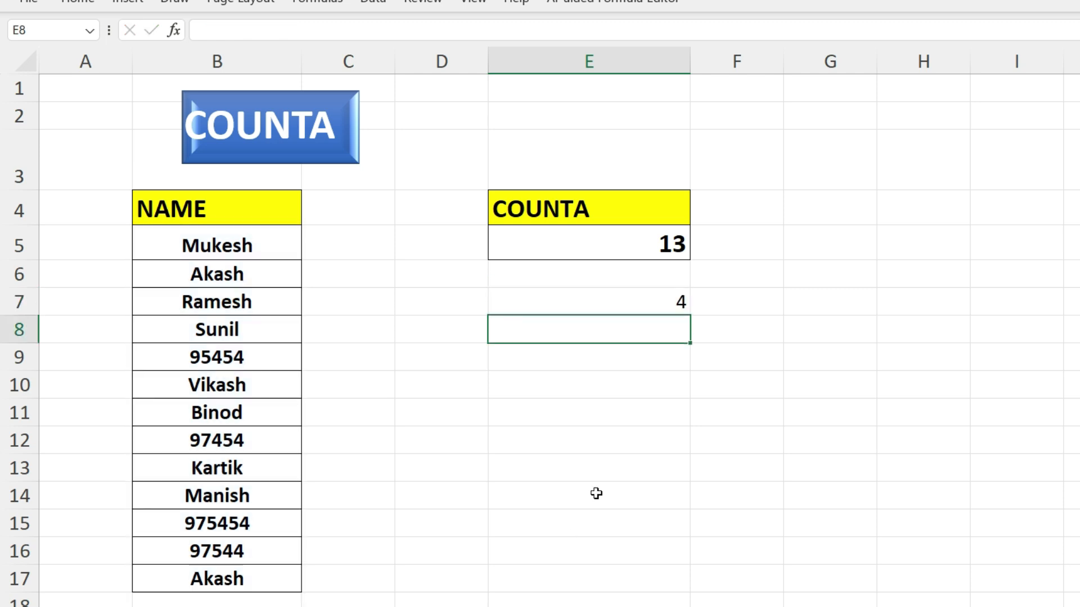
{"action": "left_click", "coordinate": [622, 305]}
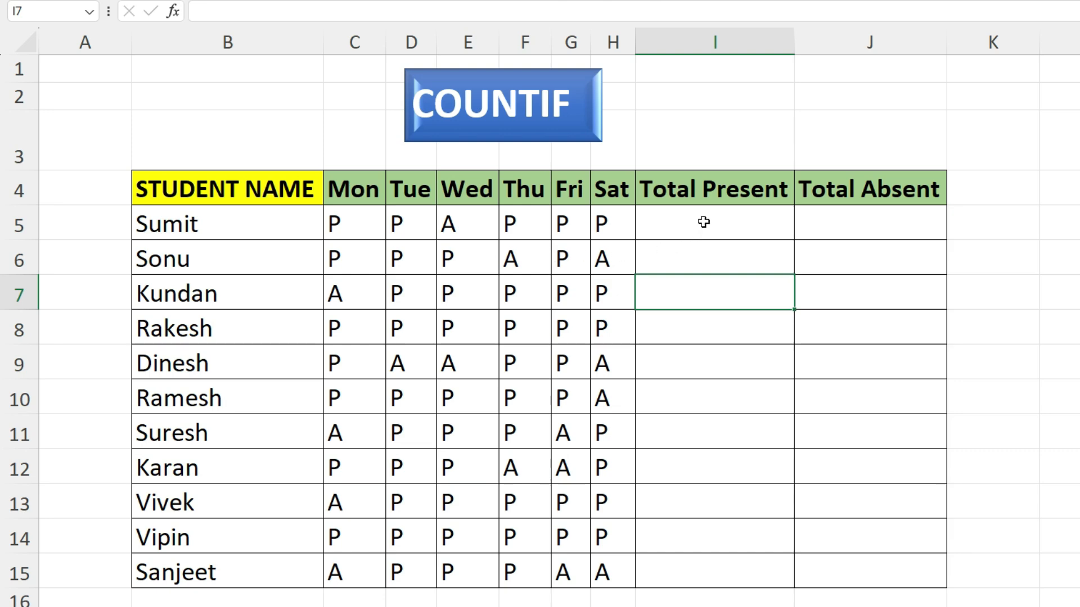
- On the COUNTIF sheet, review the attendance table, enter =COUNTIF(C5:H5,"P") in I5 for the first student's Total Present, and check the formula
{"action": "left_click_drag", "start_coordinate": [824, 217], "coordinate": [740, 221]}
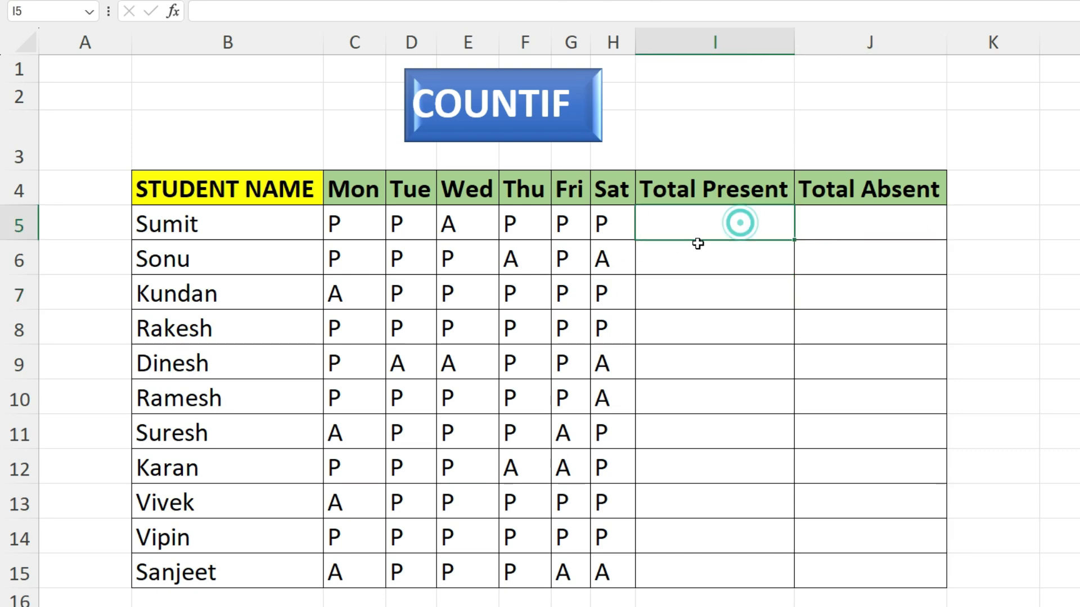
{"action": "left_click_drag", "start_coordinate": [247, 190], "coordinate": [250, 562]}
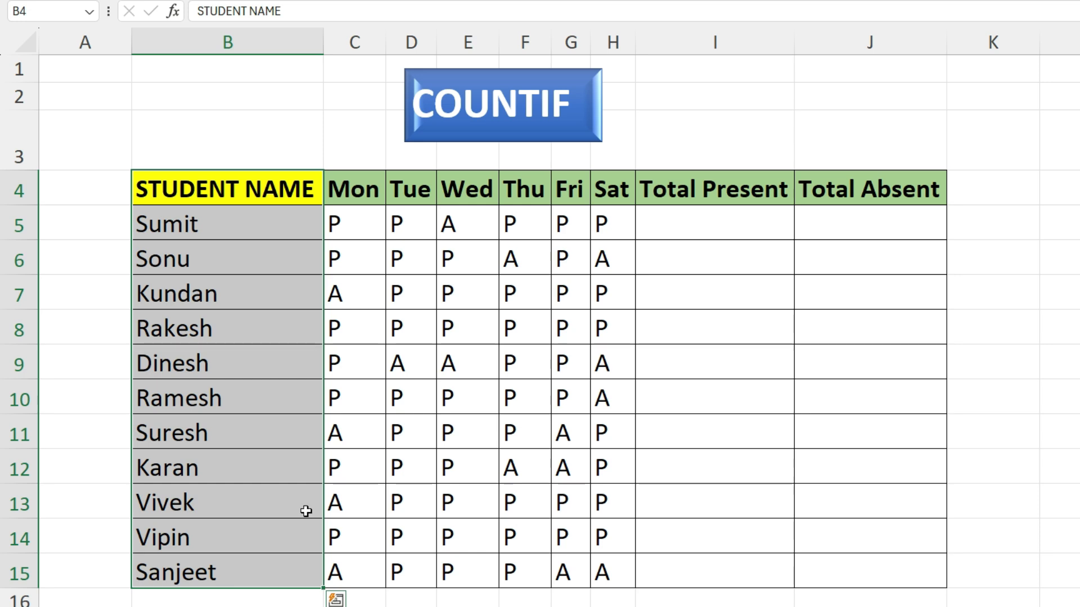
{"action": "left_click_drag", "start_coordinate": [358, 196], "coordinate": [596, 456]}
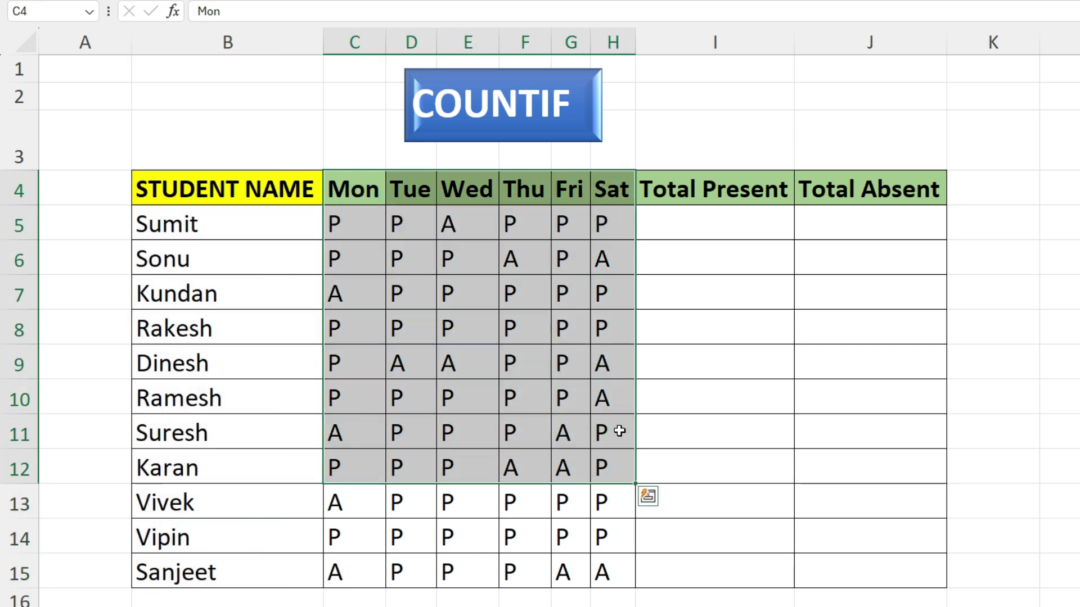
{"action": "left_click", "coordinate": [692, 220]}
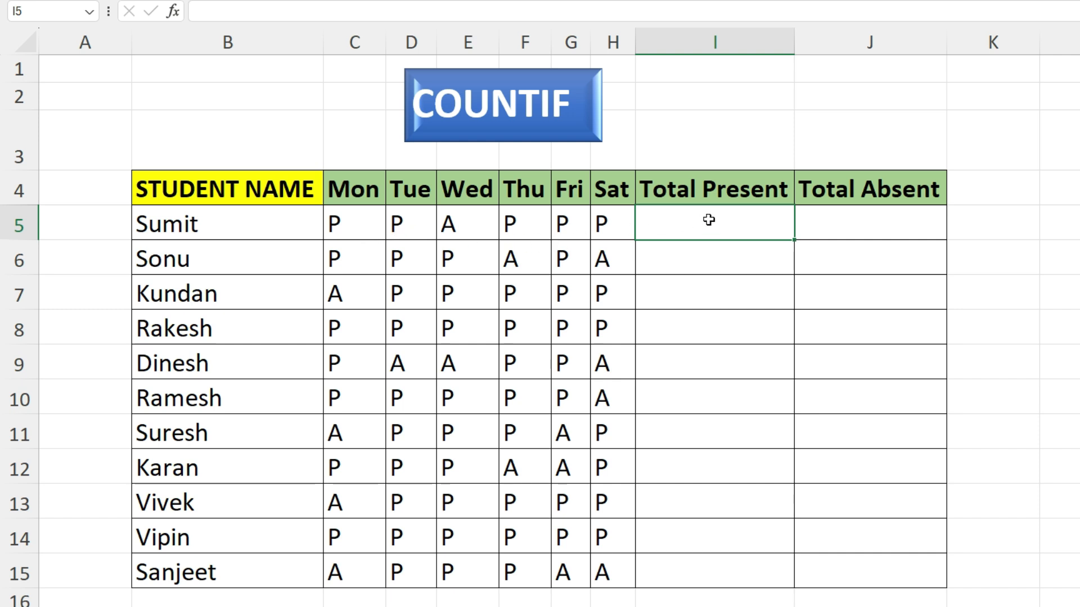
{"action": "type", "text": "=C"}
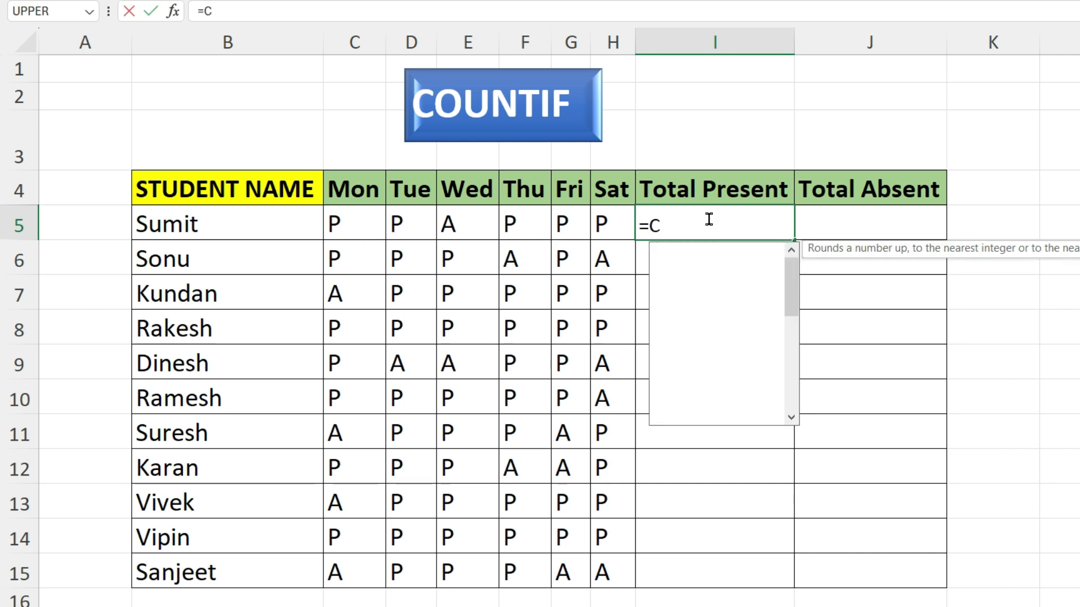
{"action": "type", "text": "OUNTIF"}
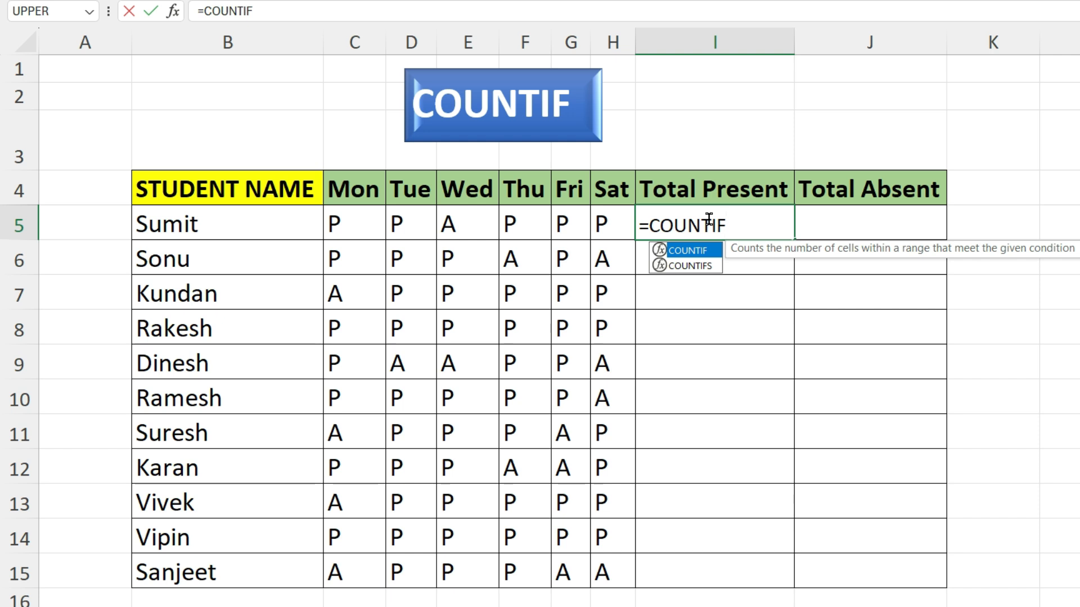
{"action": "type", "text": "("}
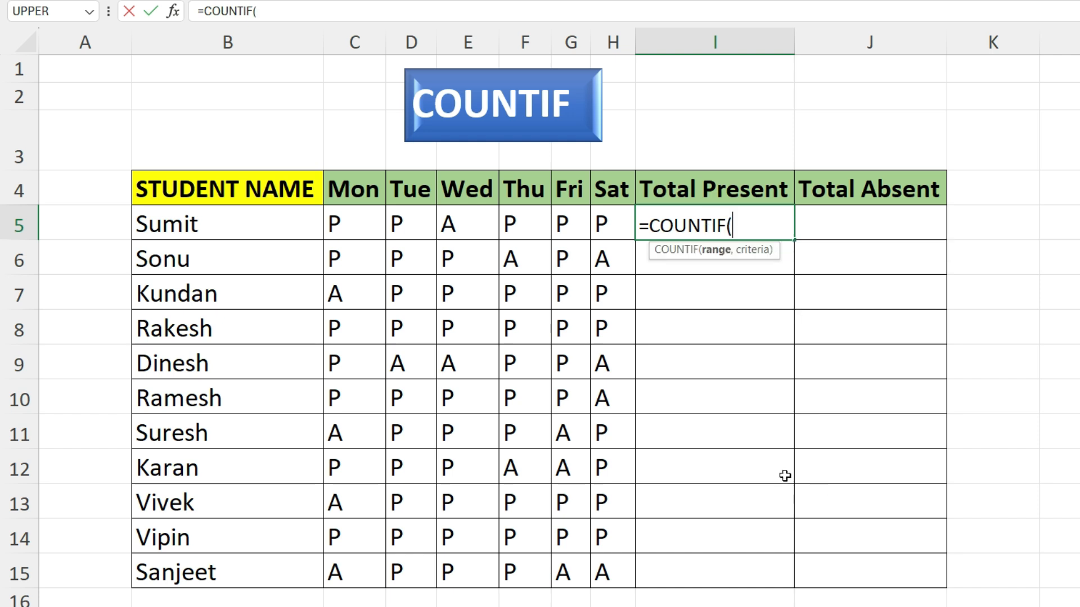
{"action": "left_click_drag", "start_coordinate": [347, 223], "coordinate": [605, 222]}
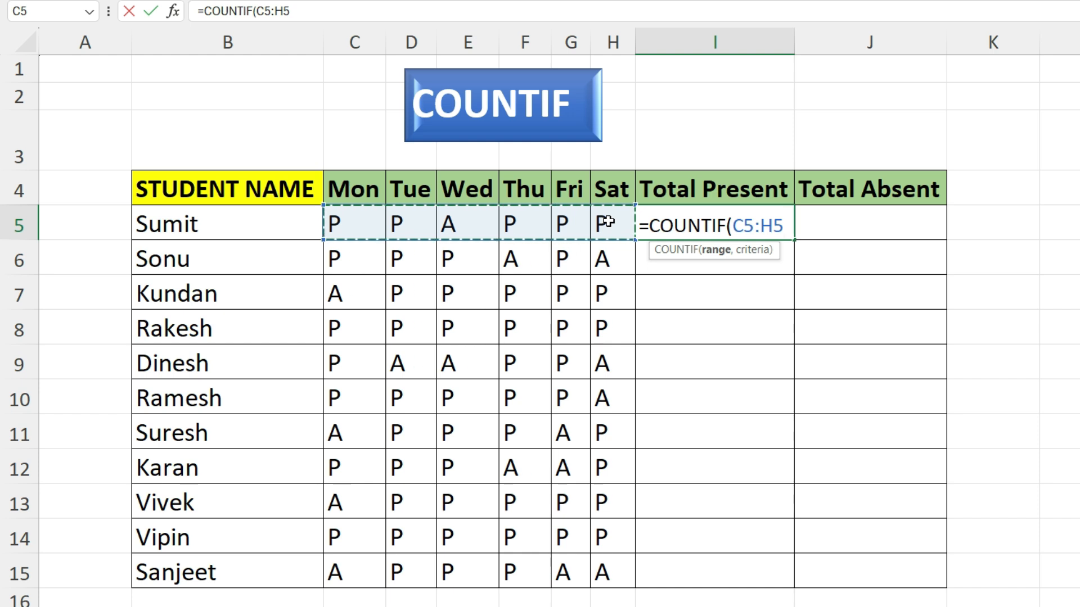
{"action": "type", "text": ","}
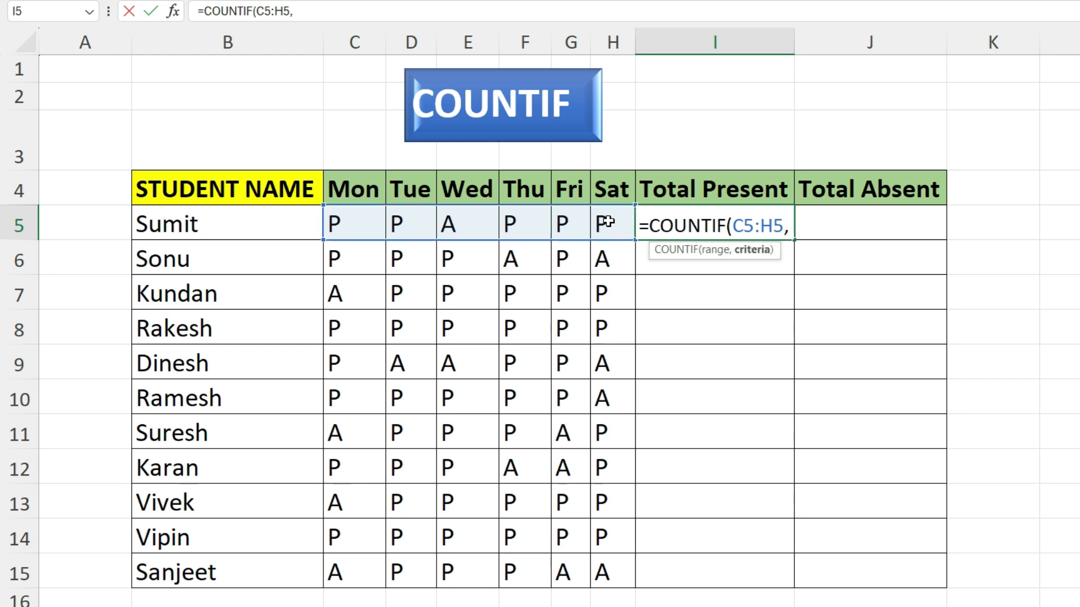
{"action": "type", "text": "\""}
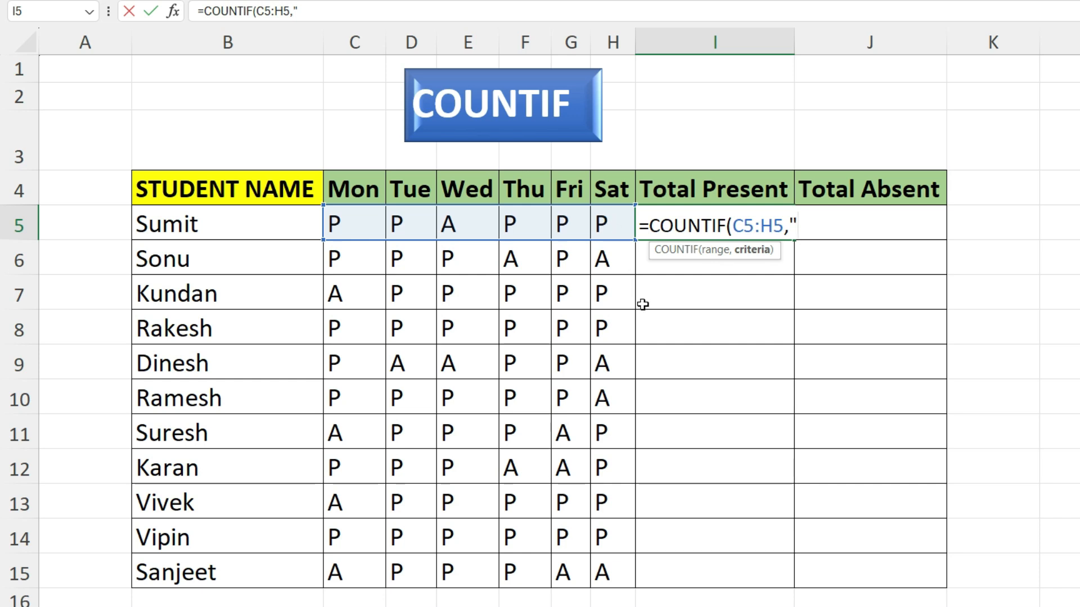
{"action": "type", "text": "P\")"}
{"action": "key", "text": "Return"}
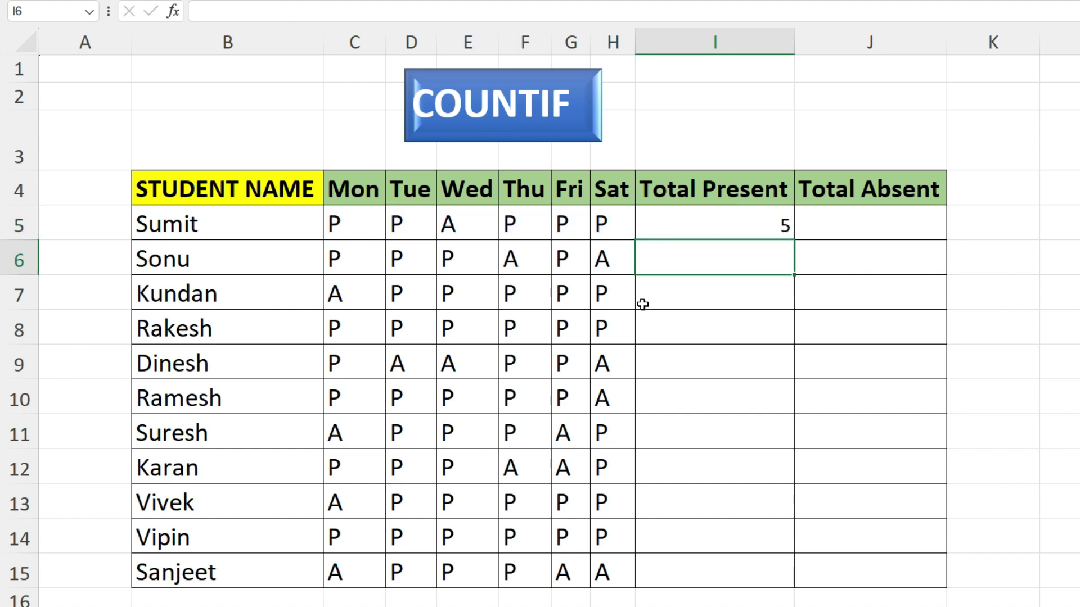
{"action": "left_click", "coordinate": [721, 230]}
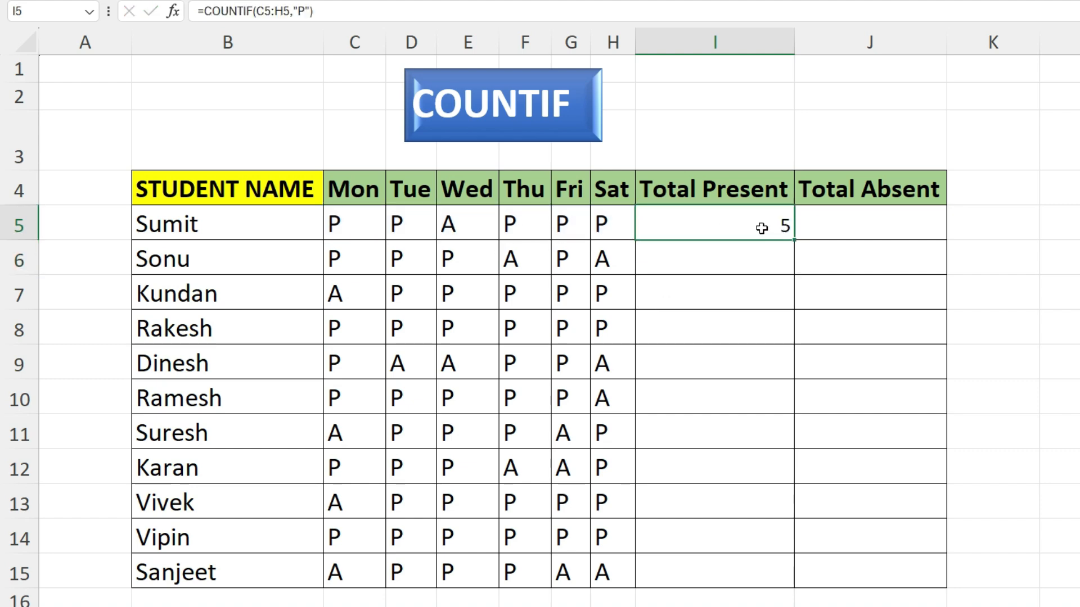
- Enter =COUNTIF(C5:H5,"A") in J5 for the first student's Total Absent, and check the formula
{"action": "left_click", "coordinate": [833, 224]}
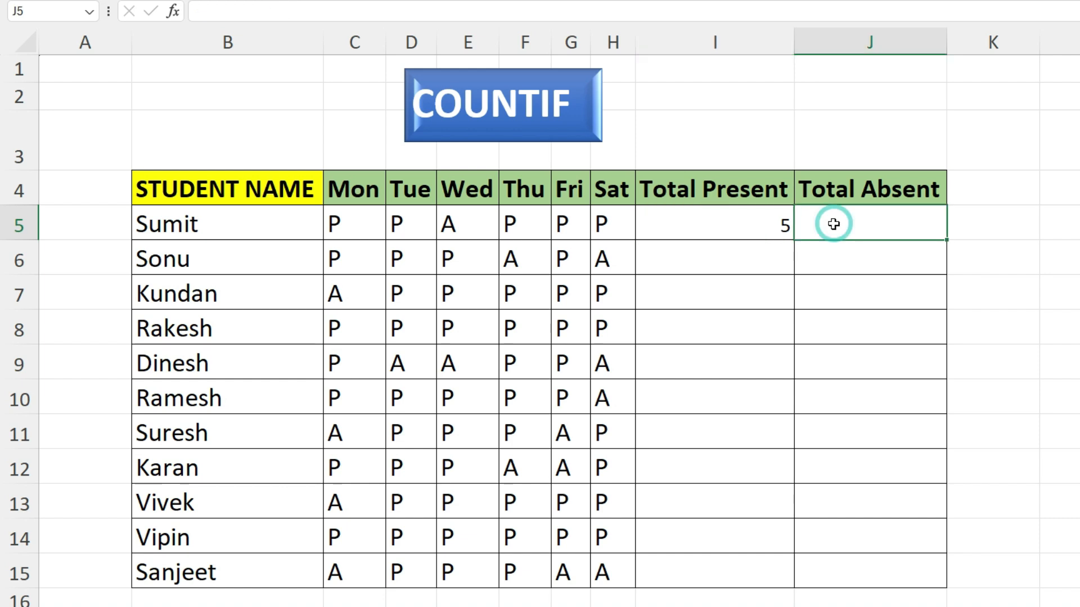
{"action": "type", "text": "=COU"}
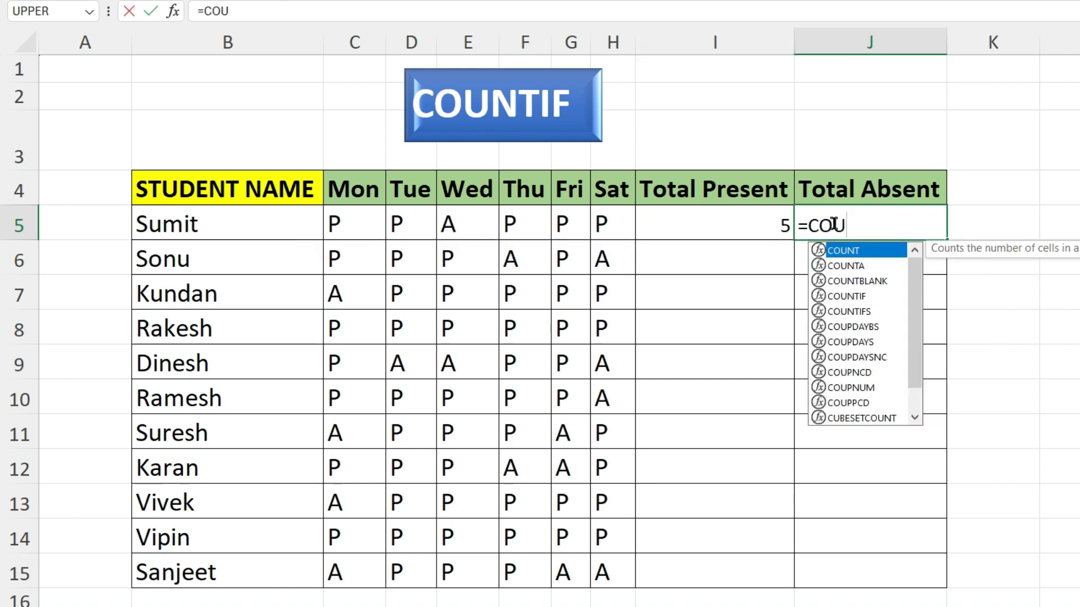
{"action": "key", "text": "Down"}
{"action": "key", "text": "Down"}
{"action": "key", "text": "Down"}
{"action": "key", "text": "Tab"}
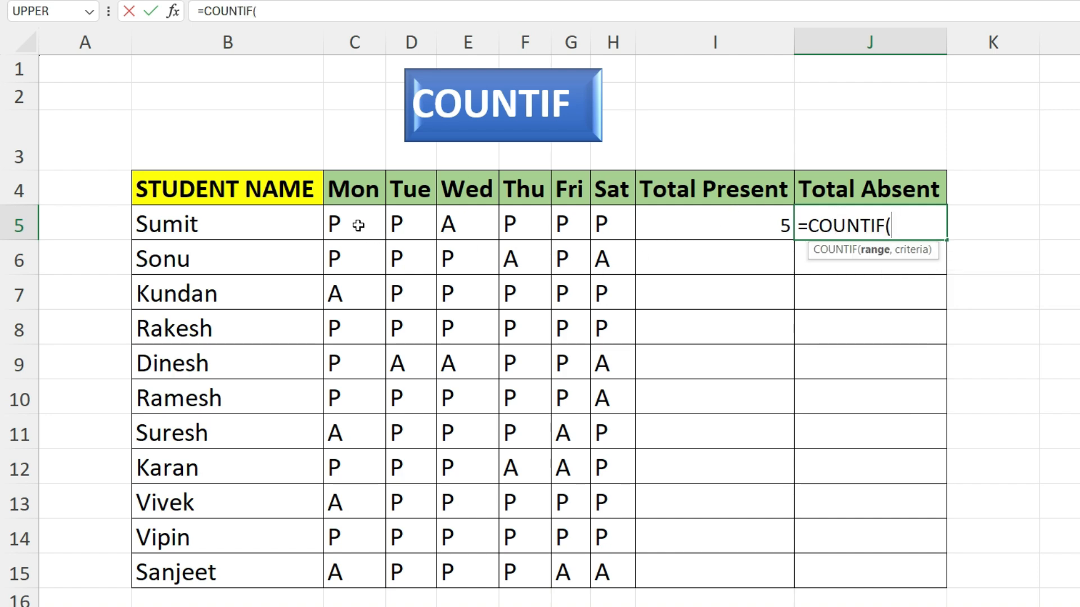
{"action": "left_click_drag", "start_coordinate": [358, 225], "coordinate": [602, 226]}
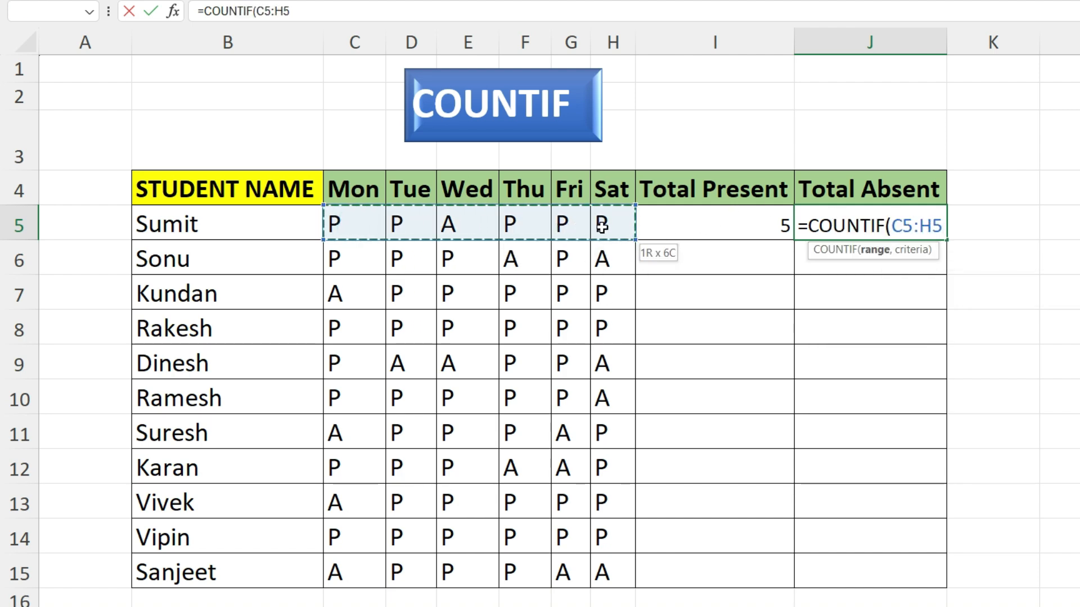
{"action": "type", "text": ",\"A"}
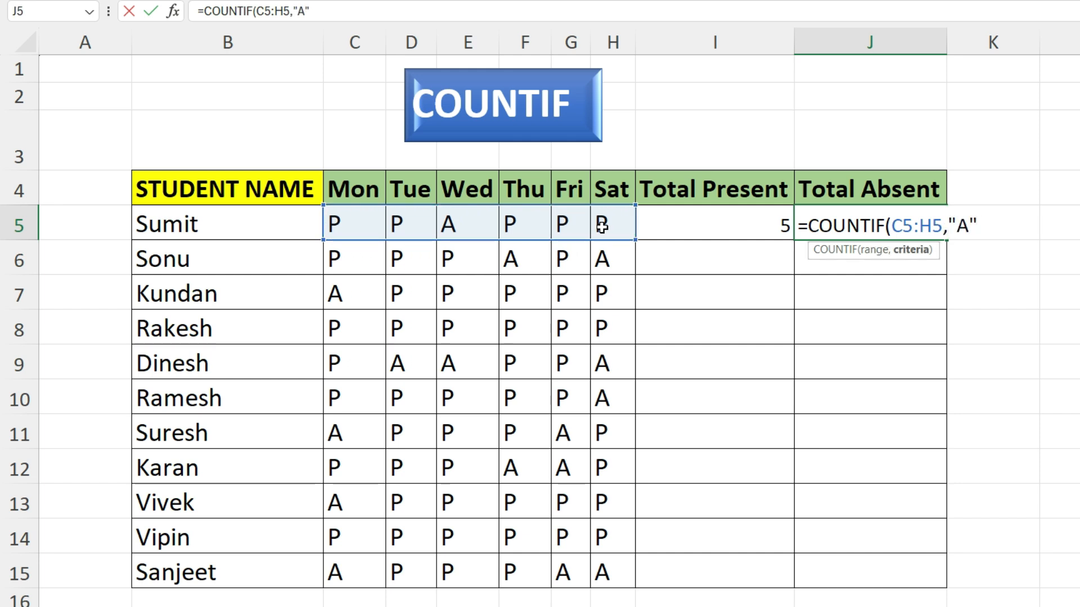
{"action": "type", "text": ")"}
{"action": "key", "text": "Return"}
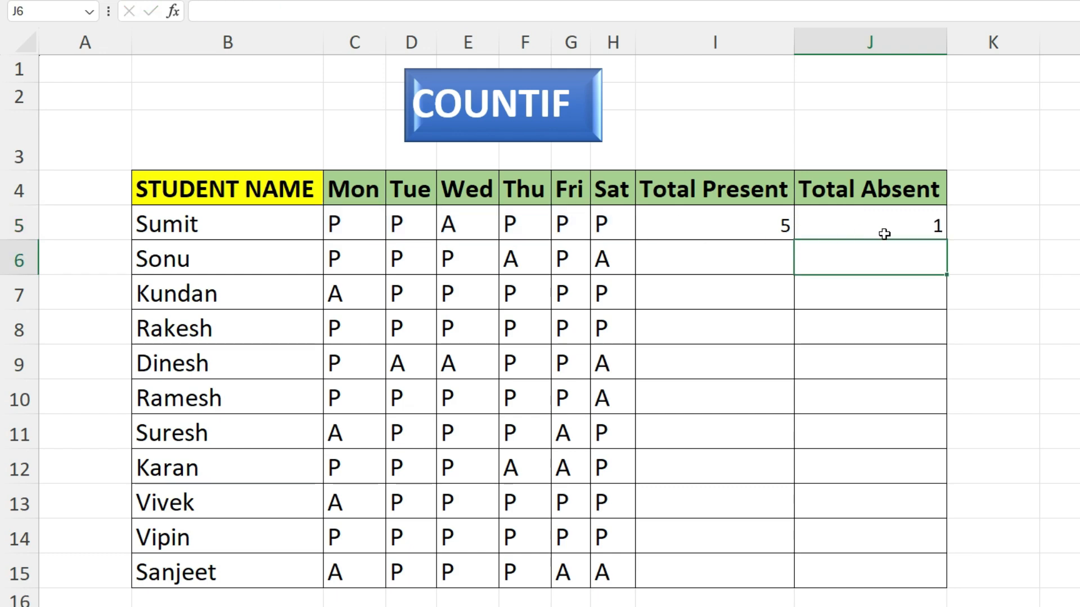
{"action": "left_click", "coordinate": [876, 217]}
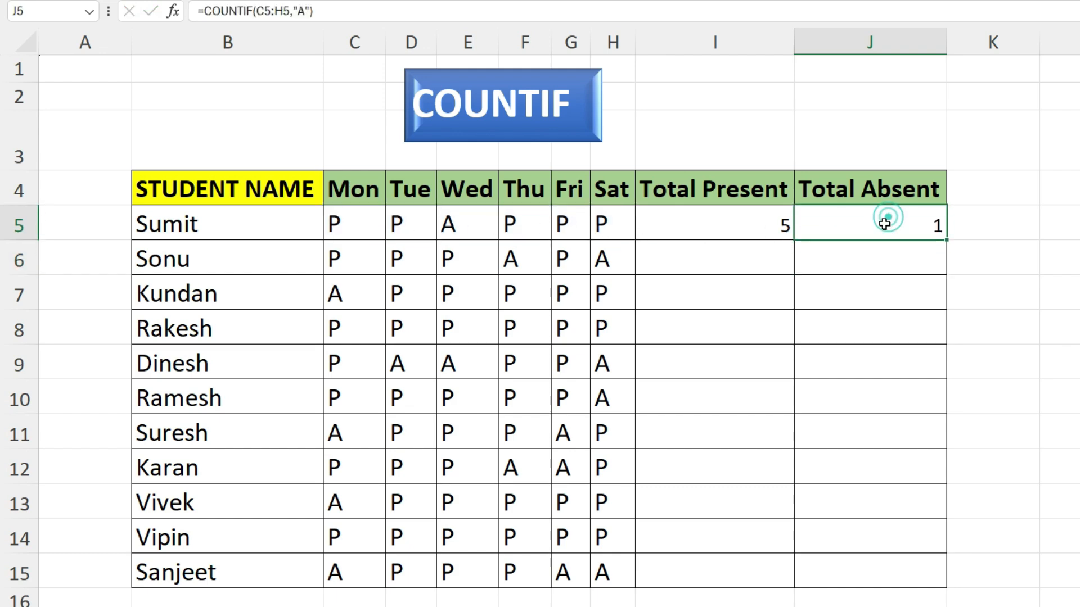
- Fill the Total Present formula down I5:I15 and the Total Absent formula down J5:J15
{"action": "left_click", "coordinate": [738, 223]}
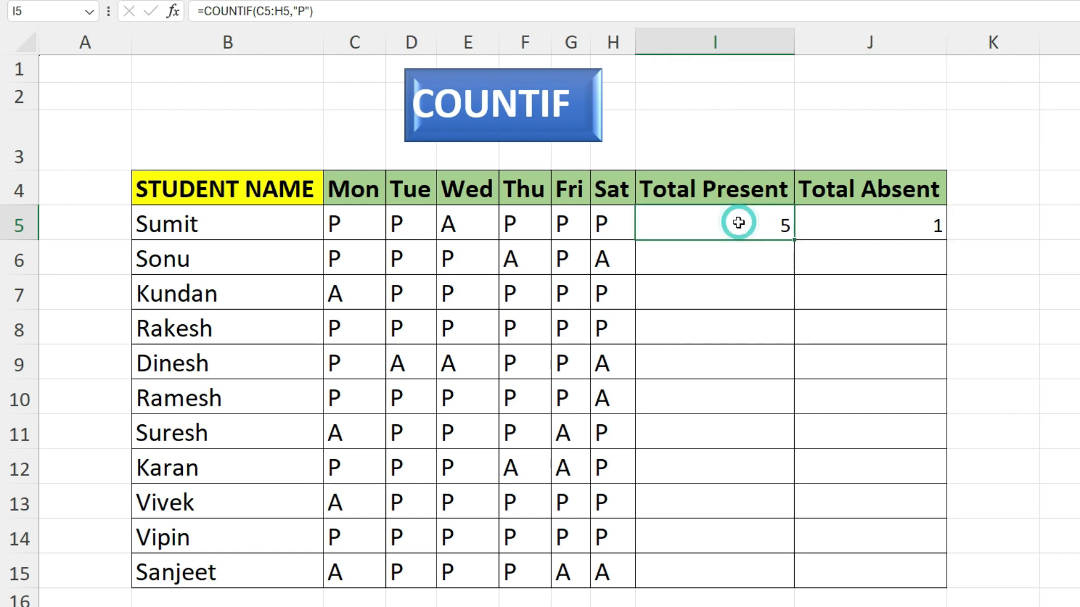
{"action": "left_click_drag", "start_coordinate": [738, 223], "coordinate": [745, 566]}
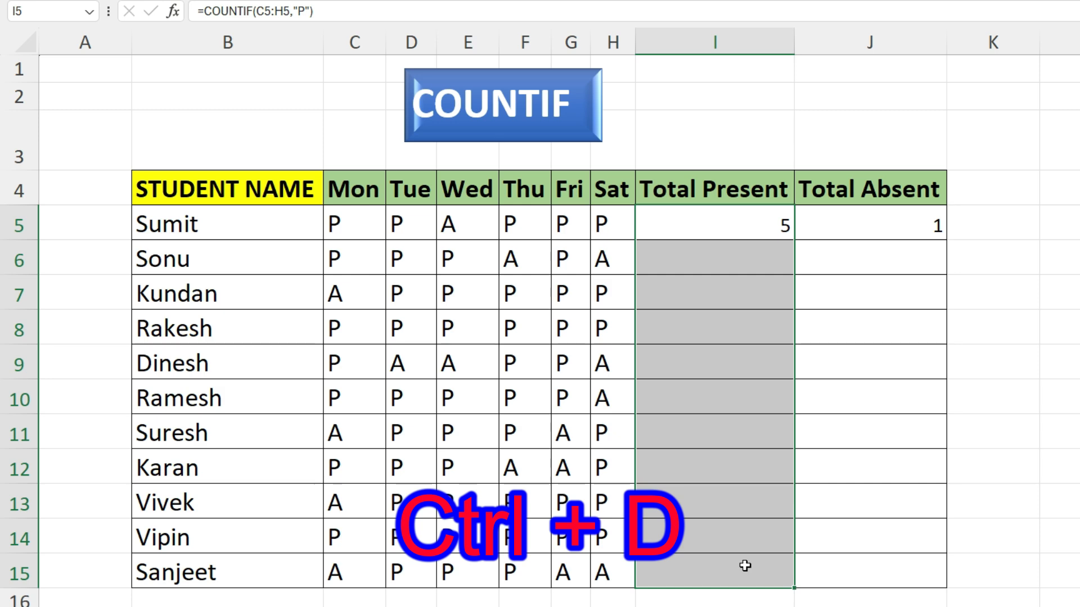
{"action": "key", "text": "ctrl+d"}
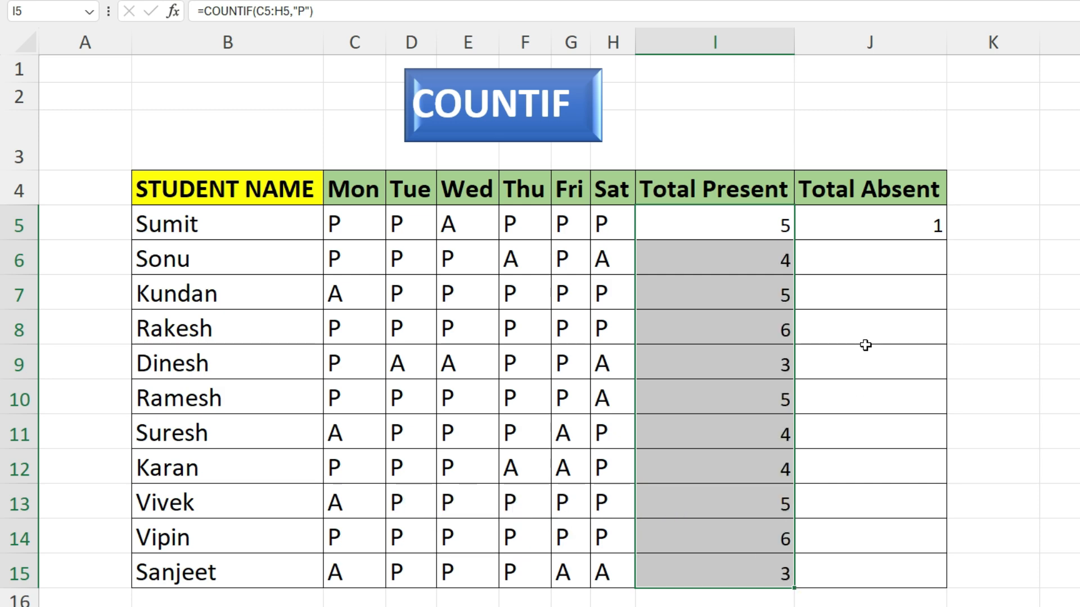
{"action": "left_click_drag", "start_coordinate": [866, 230], "coordinate": [885, 565]}
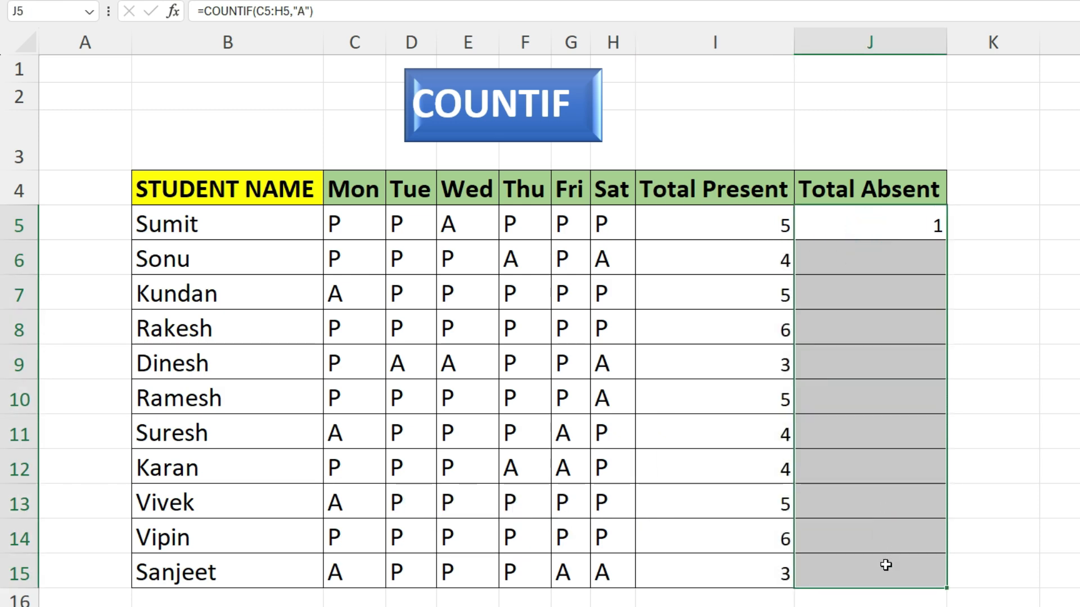
{"action": "key", "text": "ctrl+d"}
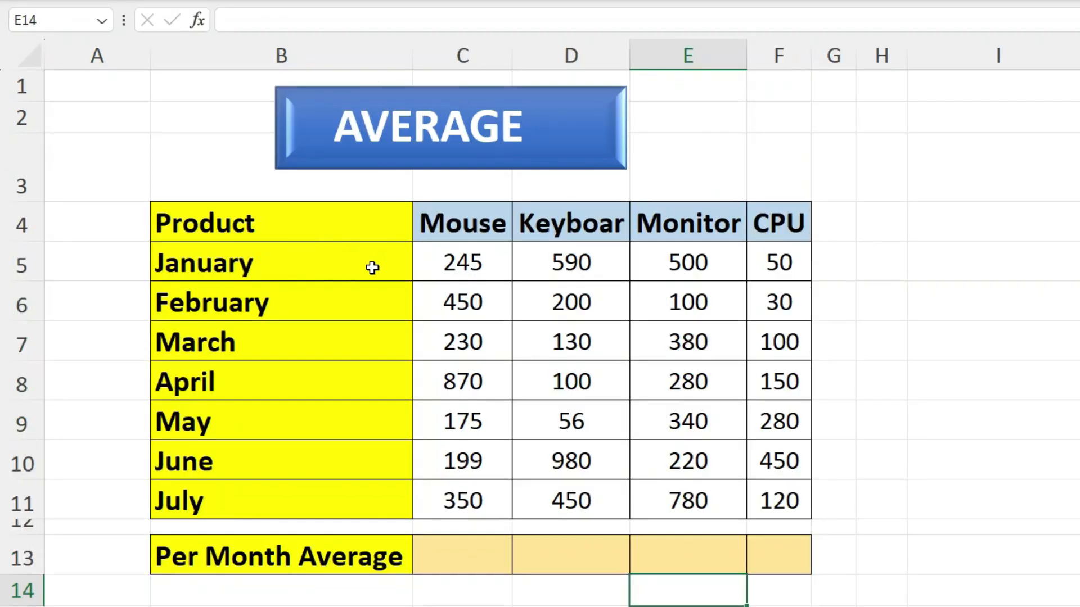
- On the AVERAGE sheet, review the months and product headings, and enter =AVERAGE(C5:C11) in C13 for the Mouse column's Per Month Average
{"action": "left_click_drag", "start_coordinate": [237, 220], "coordinate": [248, 497]}
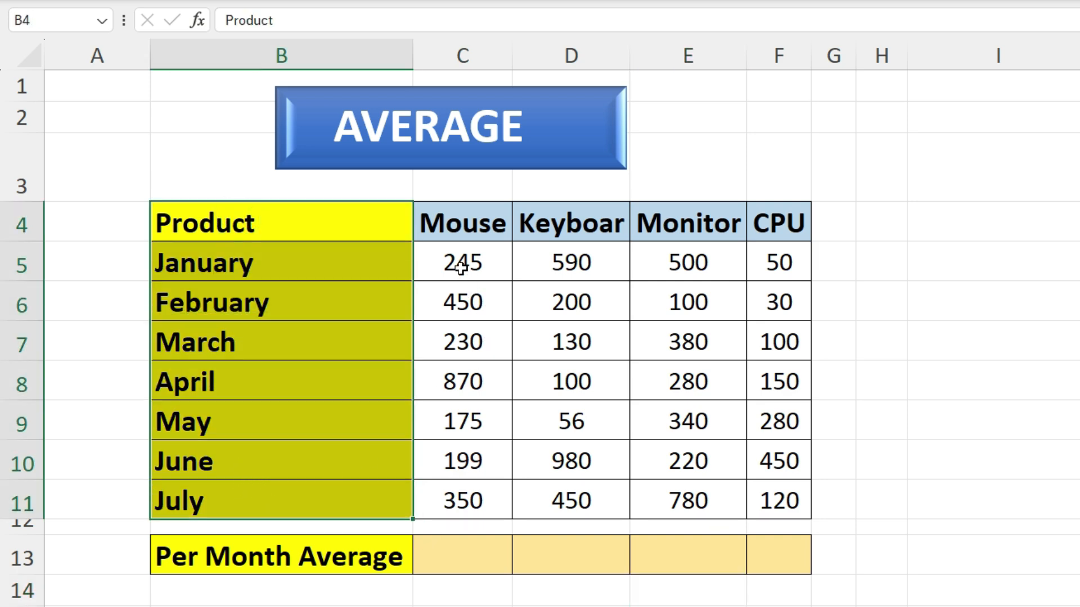
{"action": "left_click", "coordinate": [462, 227]}
{"action": "left_click", "coordinate": [596, 225]}
{"action": "left_click", "coordinate": [701, 232]}
{"action": "left_click", "coordinate": [791, 222]}
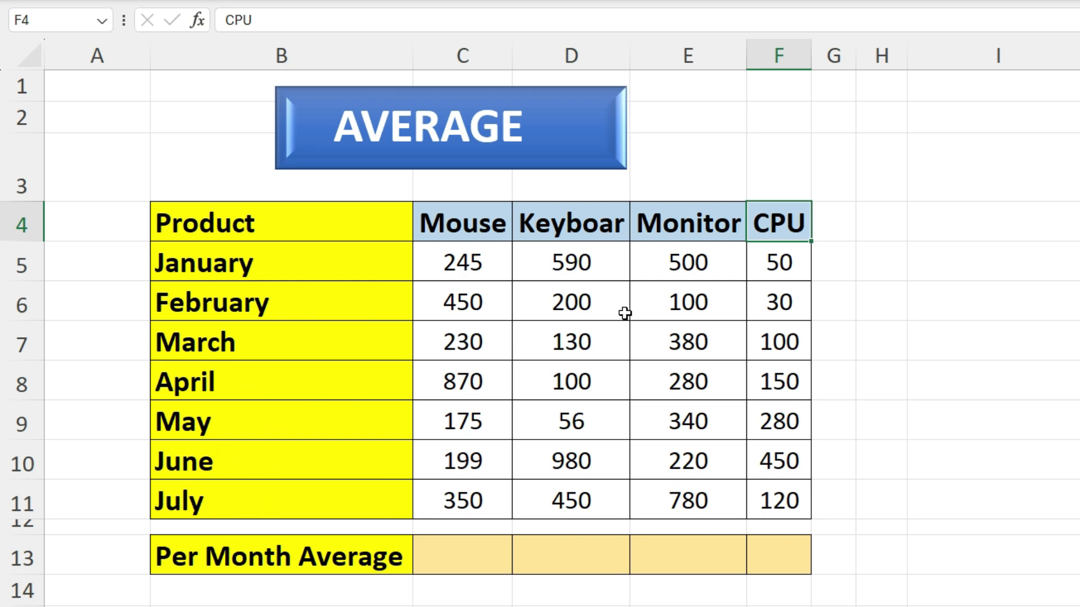
{"action": "left_click", "coordinate": [456, 553]}
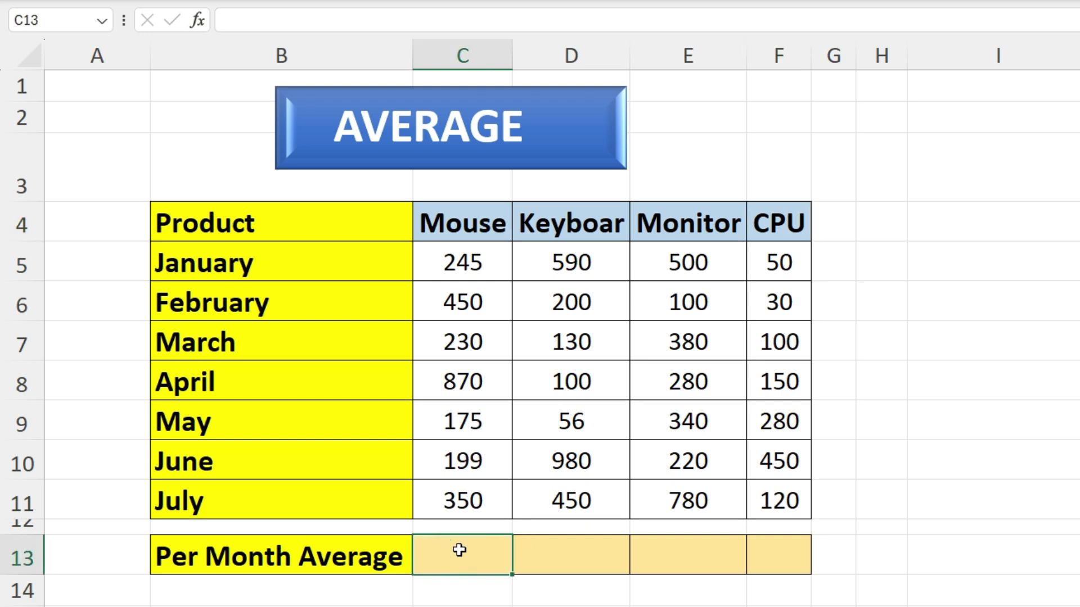
{"action": "type", "text": "=AVER"}
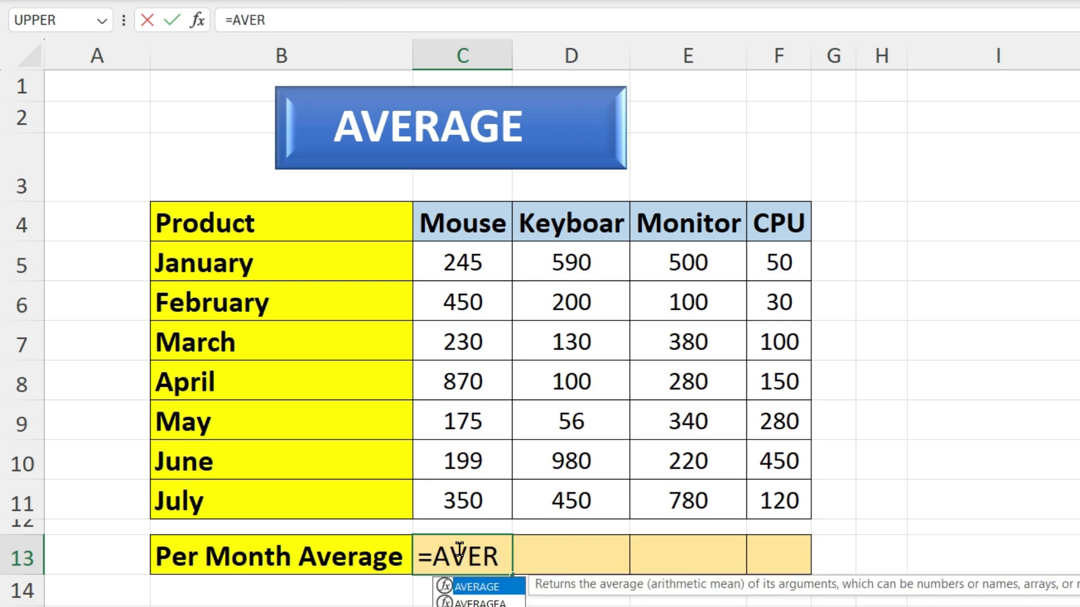
{"action": "key", "text": "Tab"}
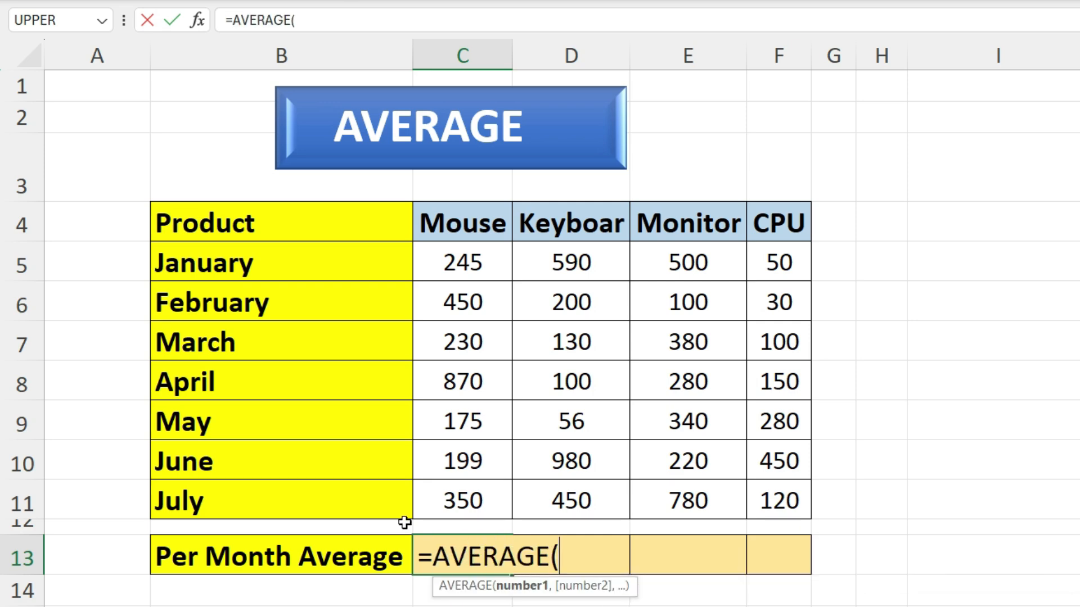
{"action": "left_click_drag", "start_coordinate": [456, 258], "coordinate": [453, 481]}
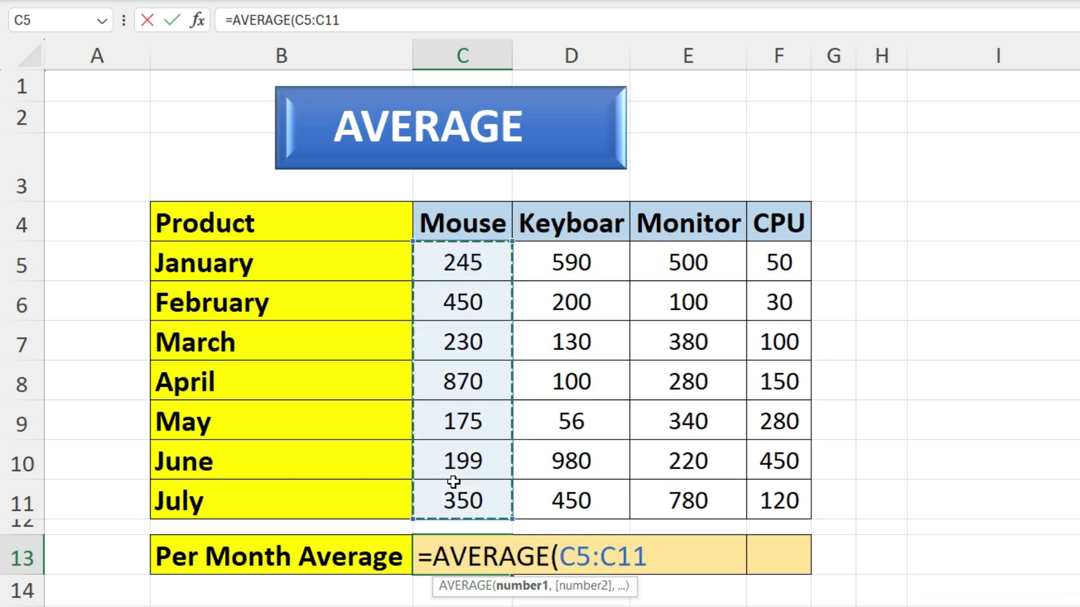
{"action": "type", "text": ")"}
{"action": "key", "text": "Return"}
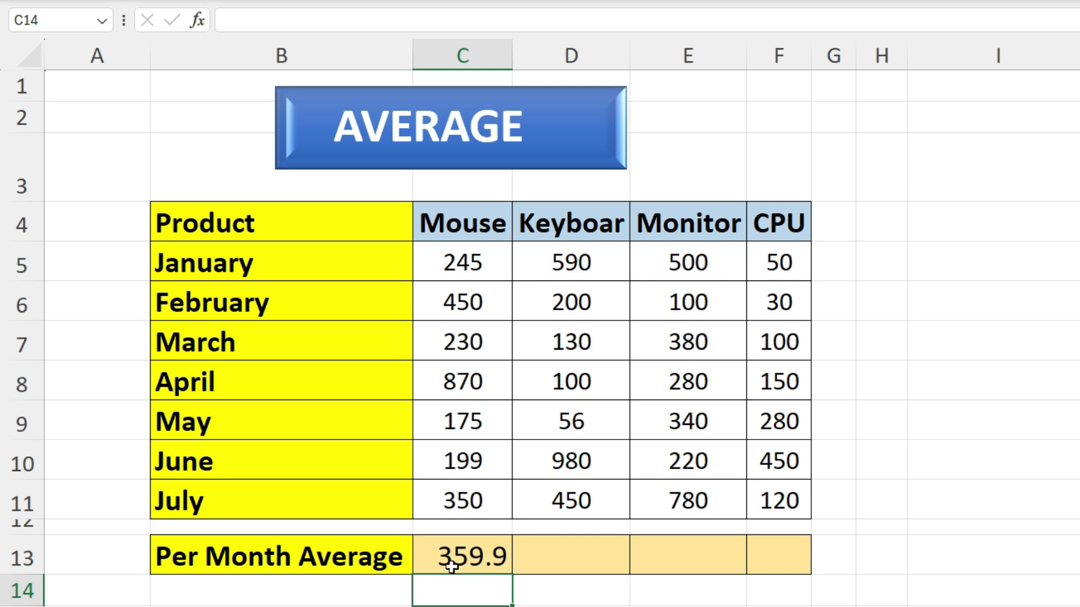
- Fill the Per Month Average formula from C13 across to F13 for the Keyboard, Monitor and CPU columns
{"action": "left_click", "coordinate": [468, 555]}
{"action": "left_click_drag", "start_coordinate": [469, 555], "coordinate": [766, 559]}
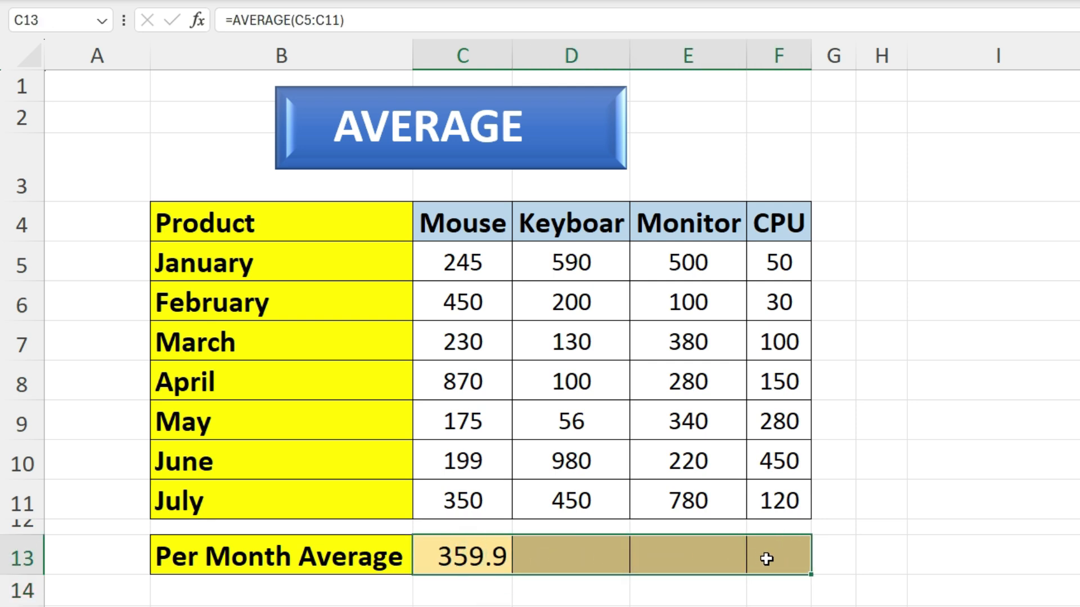
{"action": "key", "text": "ctrl+r"}
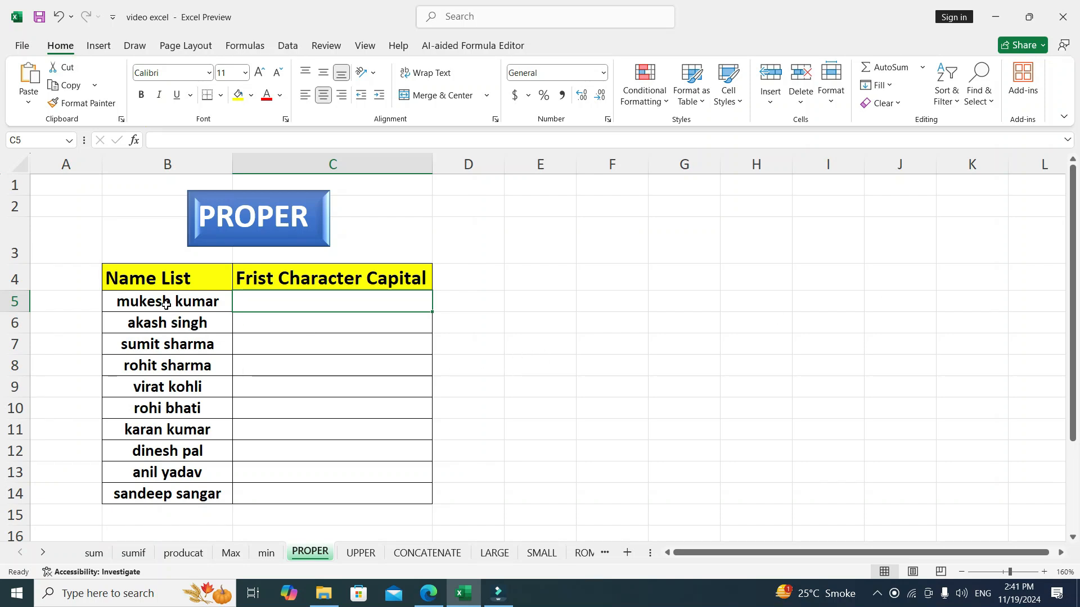
- On the PROPER sheet, examine the lowercase entries under Name List and the empty column for capitalized first characters
{"action": "left_click", "coordinate": [178, 433]}
{"action": "left_click", "coordinate": [256, 369]}
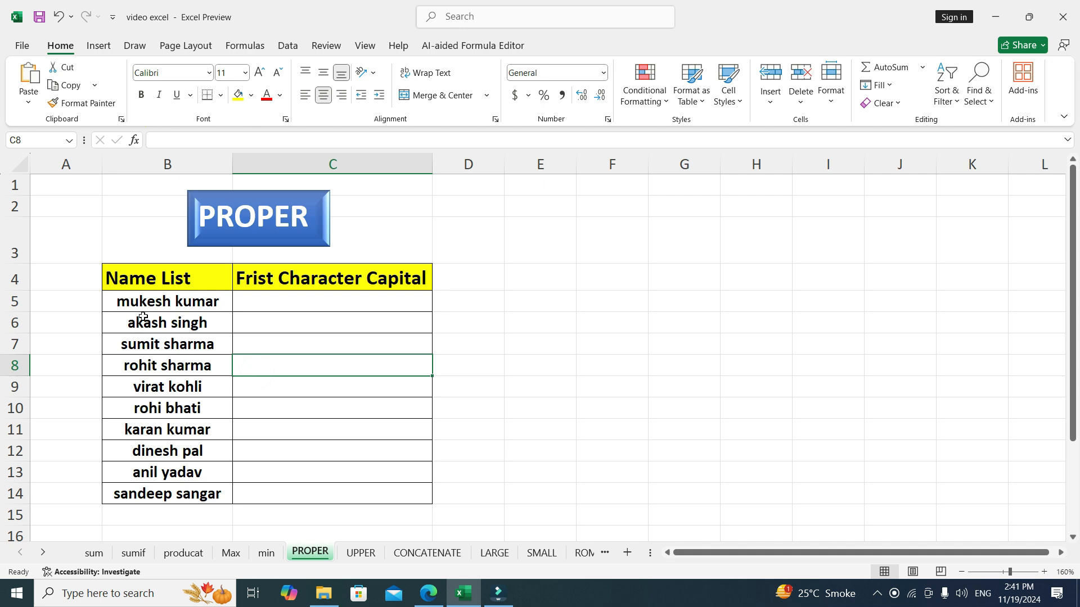
{"action": "key", "text": "Left"}
{"action": "key", "text": "Down"}
{"action": "key", "text": "Down"}
{"action": "key", "text": "Down"}
{"action": "key", "text": "Down"}
{"action": "key", "text": "Down"}
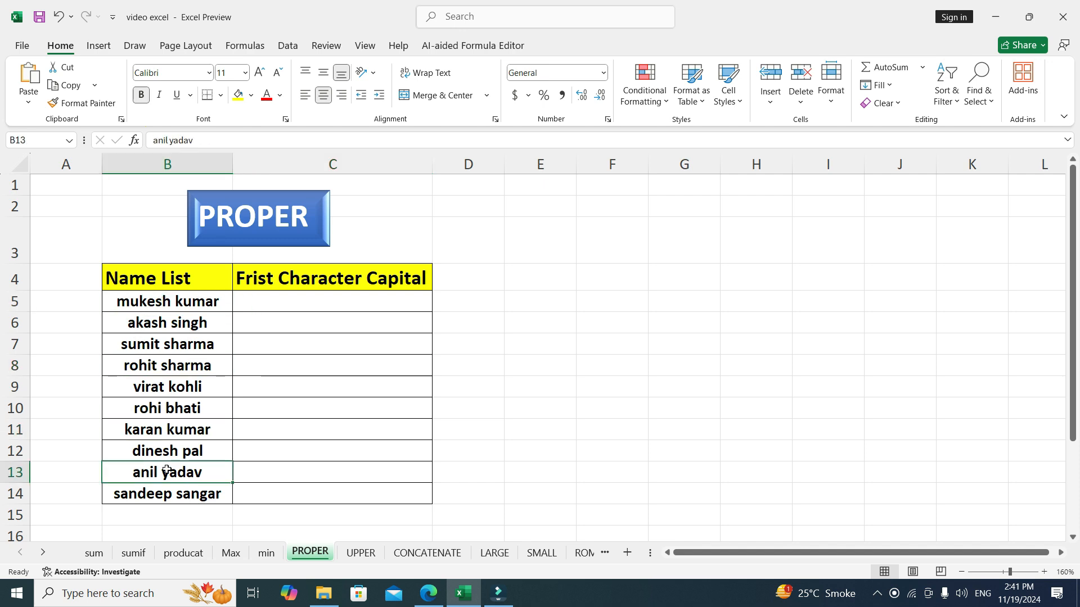
- Enter =PROPER(B5) in C5 to capitalize the first letters of the first name in the list
{"action": "left_click", "coordinate": [292, 304]}
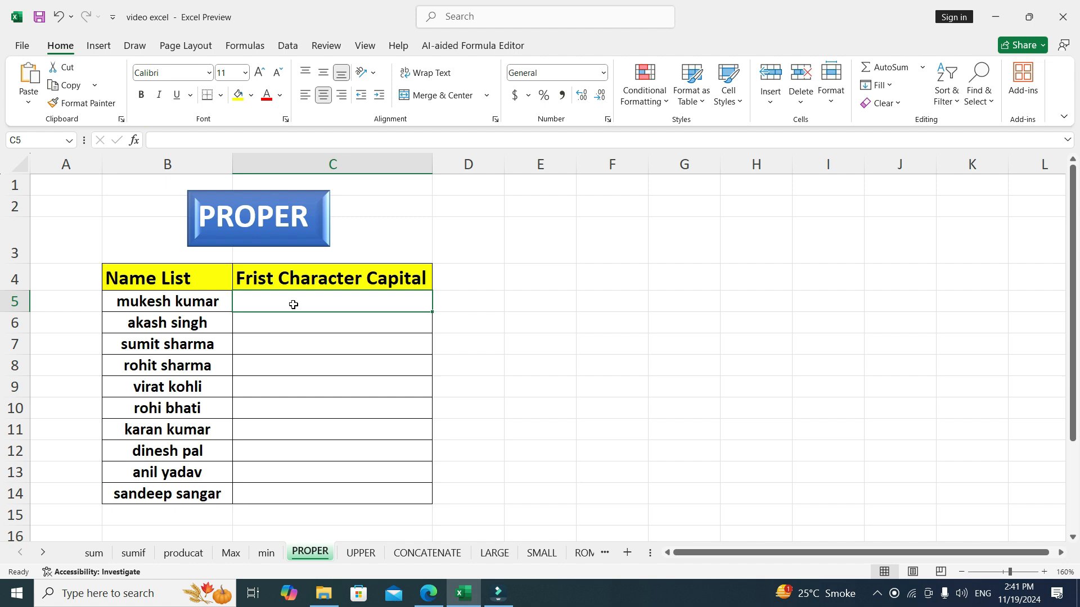
{"action": "type", "text": "="}
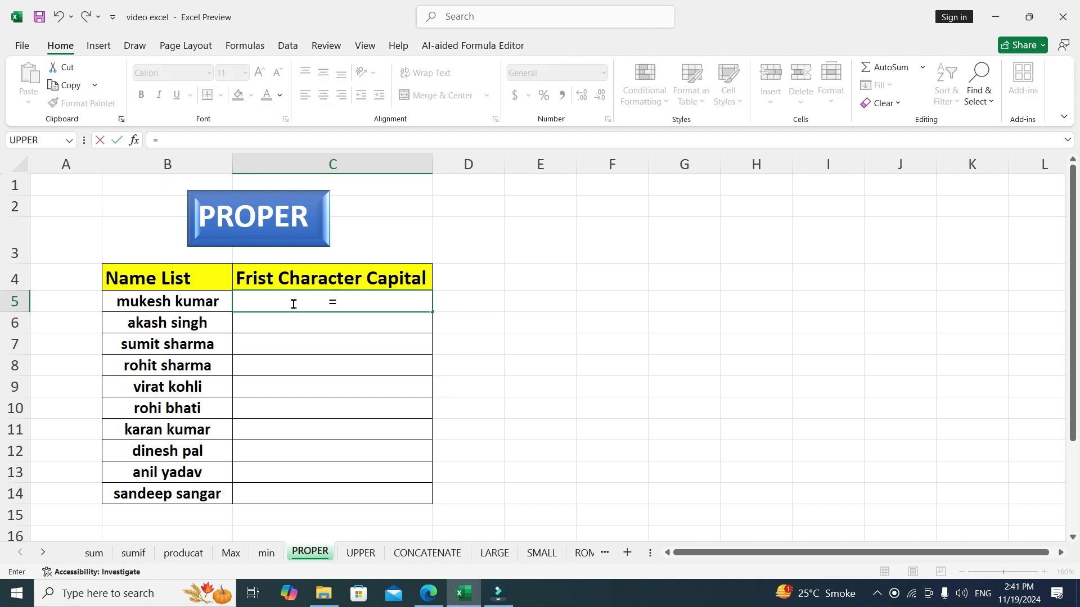
{"action": "type", "text": "pro"}
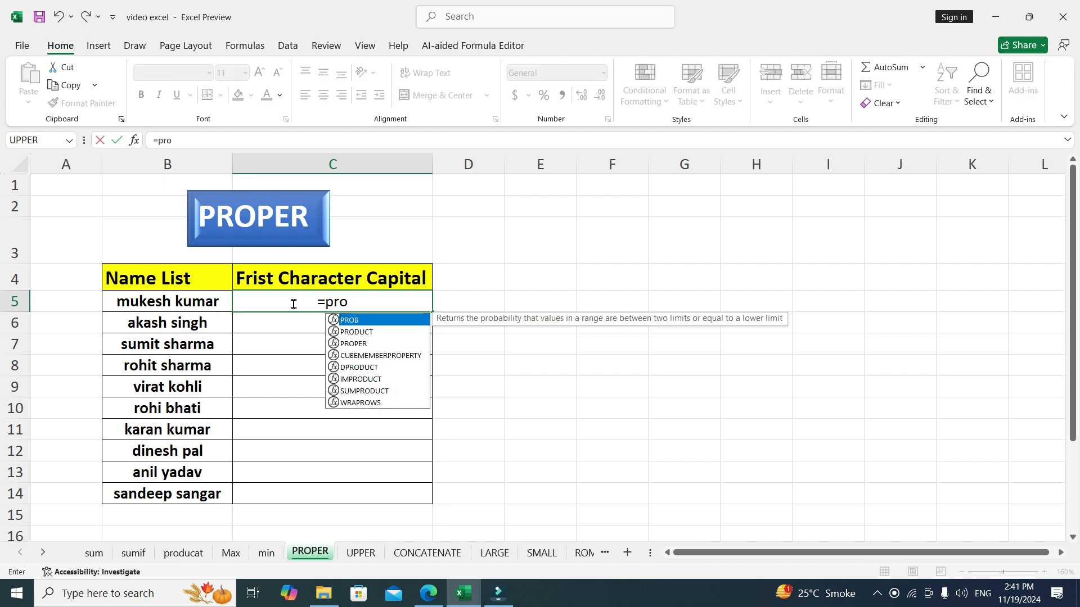
{"action": "key", "text": "Down"}
{"action": "key", "text": "Down"}
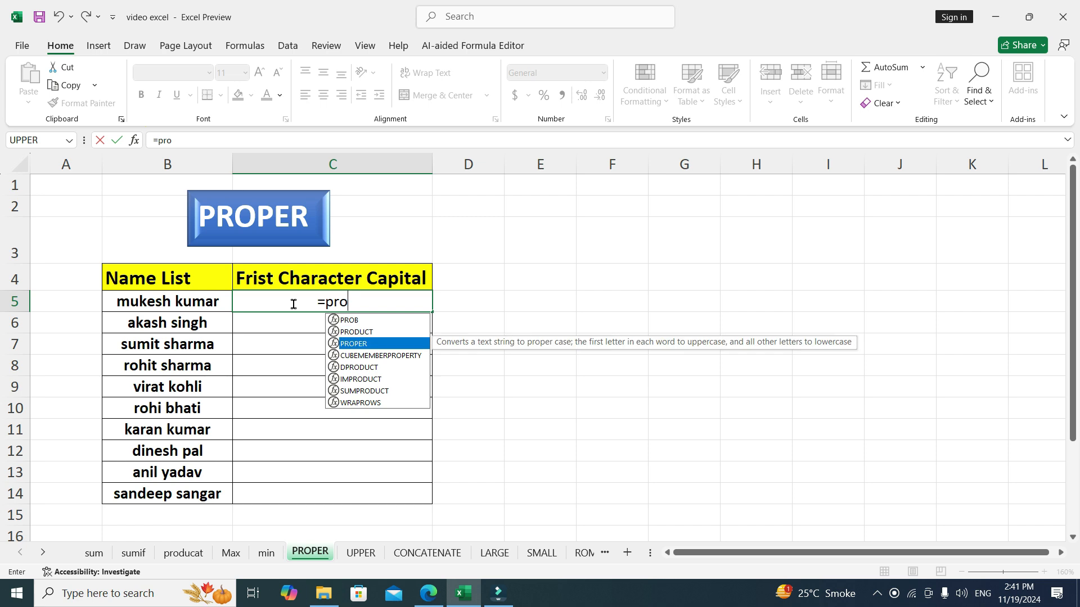
{"action": "key", "text": "Tab"}
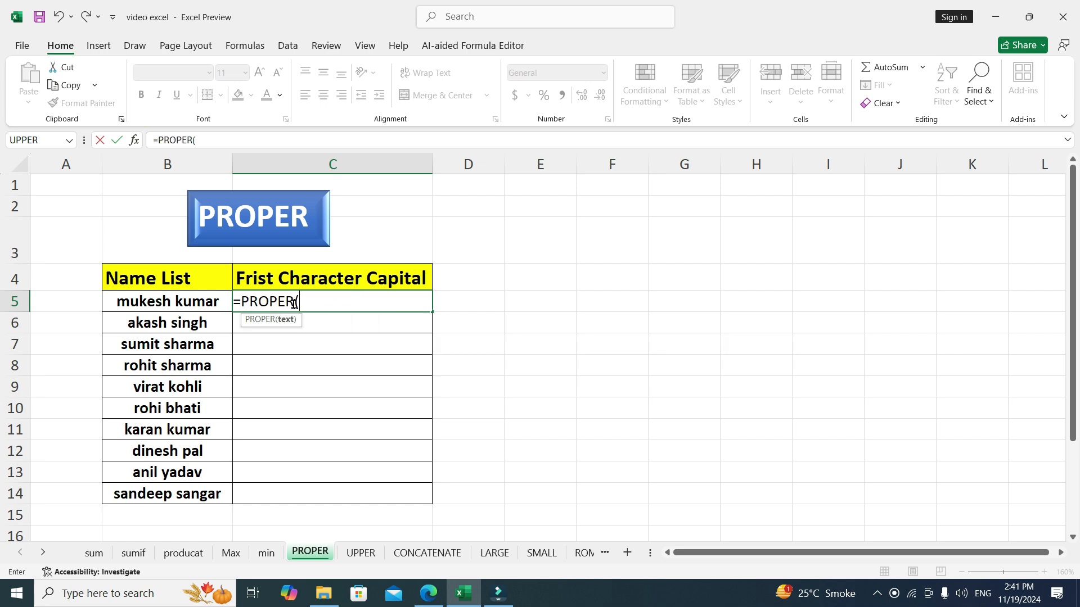
{"action": "left_click", "coordinate": [185, 302]}
{"action": "type", "text": ")"}
{"action": "key", "text": "Return"}
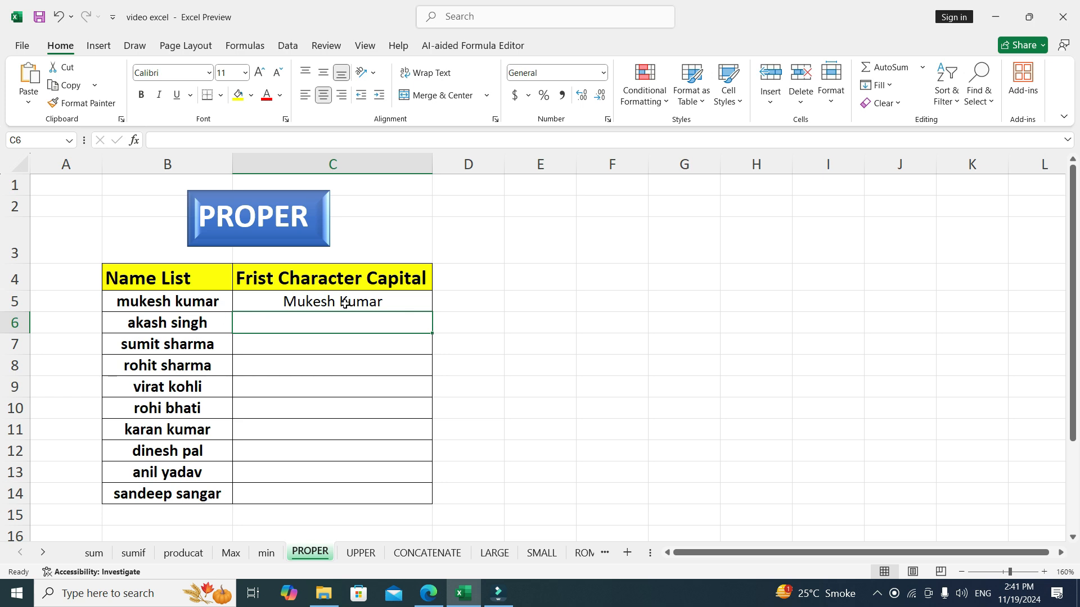
- Check the formula in C5 and fill it down C5:C14 for the remaining names
{"action": "left_click", "coordinate": [343, 302]}
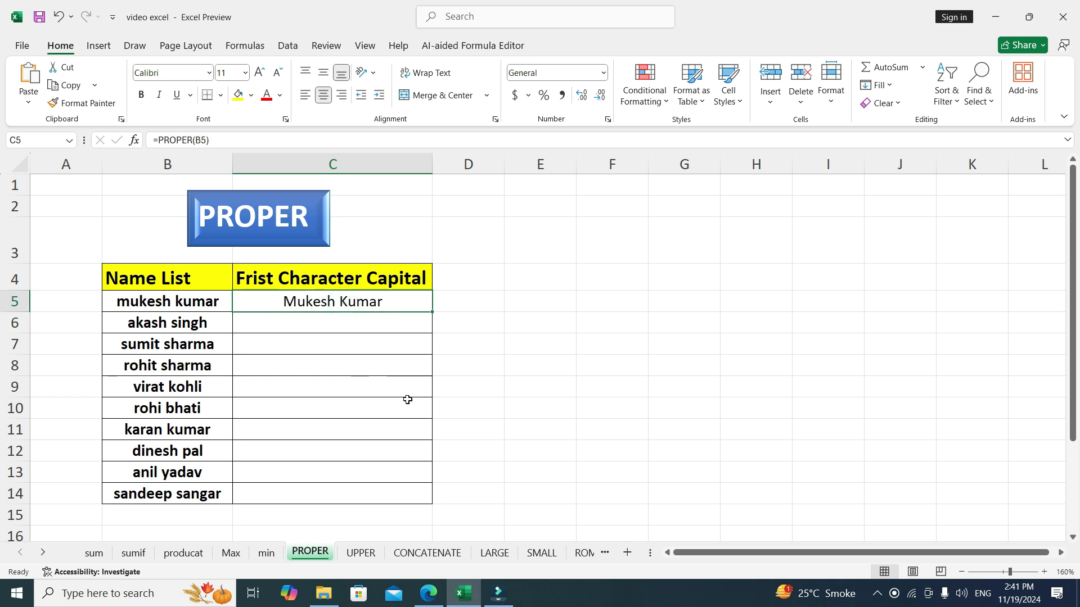
{"action": "left_click_drag", "start_coordinate": [331, 303], "coordinate": [326, 499]}
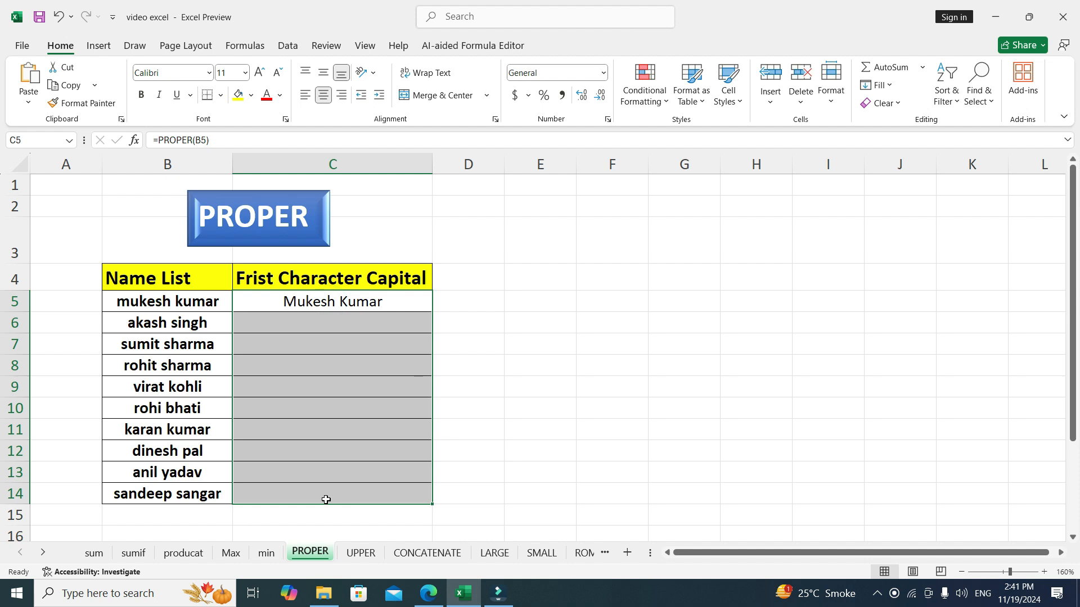
{"action": "key", "text": "ctrl+d"}
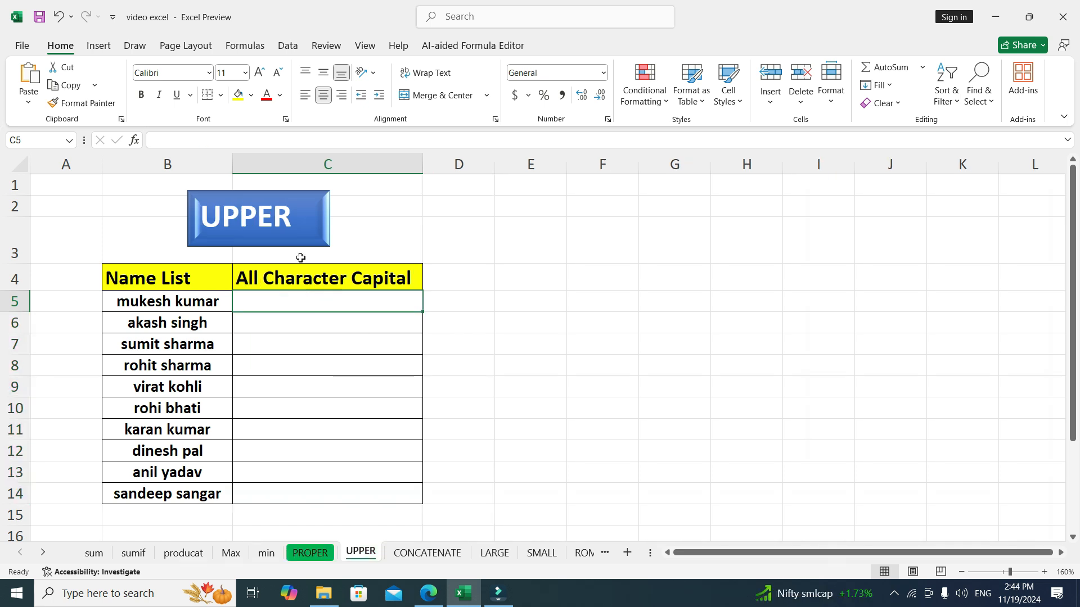
- Enter =UPPER(B5) in C5 on the UPPER sheet and fill it down C5:C14 to capitalize every name in the list
{"action": "left_click", "coordinate": [294, 317]}
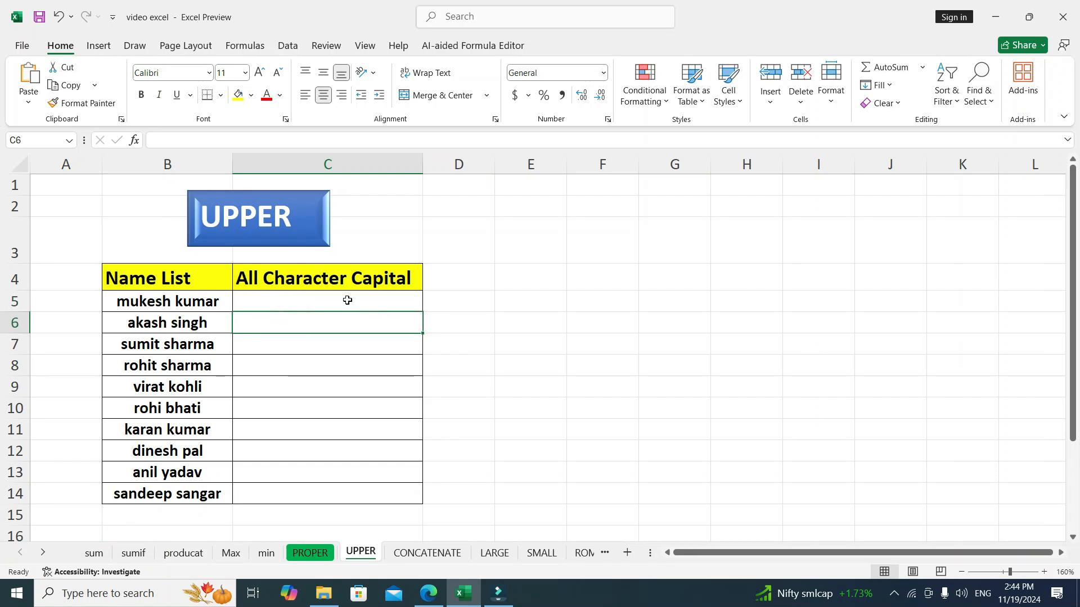
{"action": "left_click", "coordinate": [157, 304]}
{"action": "key", "text": "ctrl+shift+Down"}
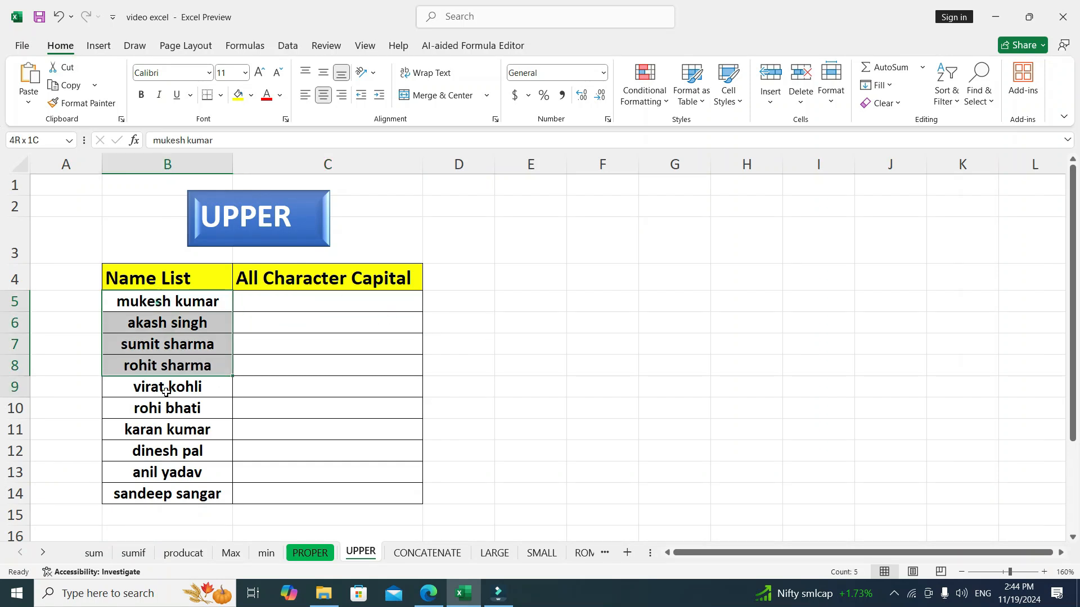
{"action": "left_click", "coordinate": [276, 312]}
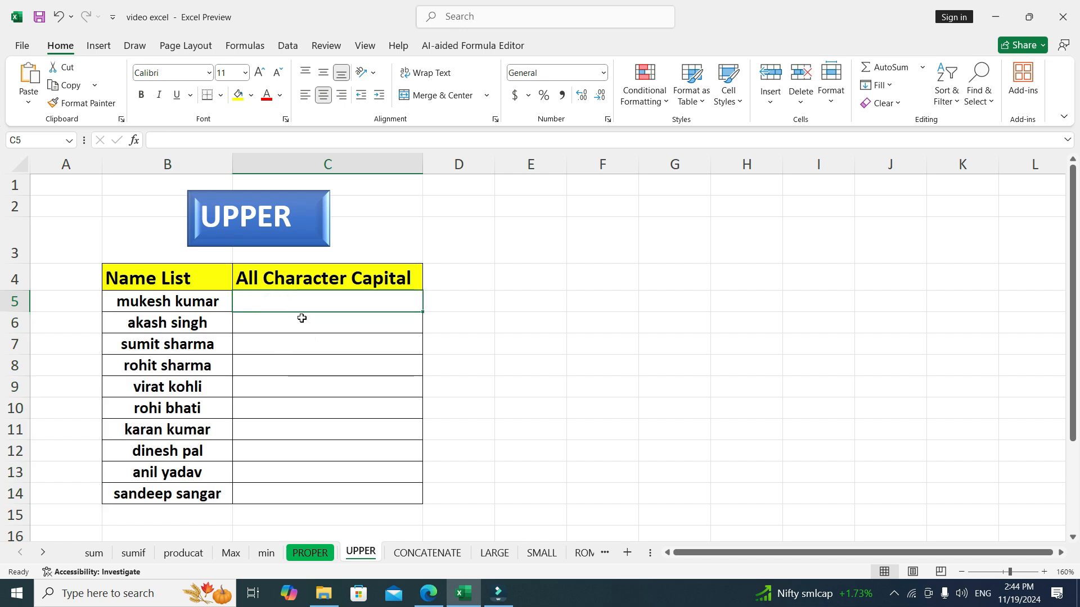
{"action": "type", "text": "=up"}
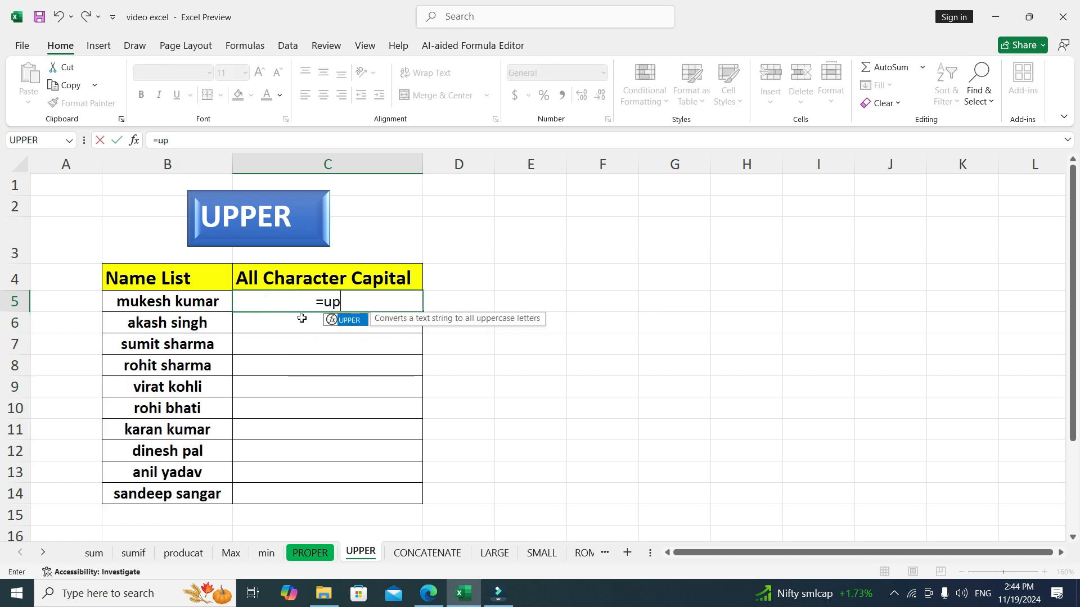
{"action": "key", "text": "Tab"}
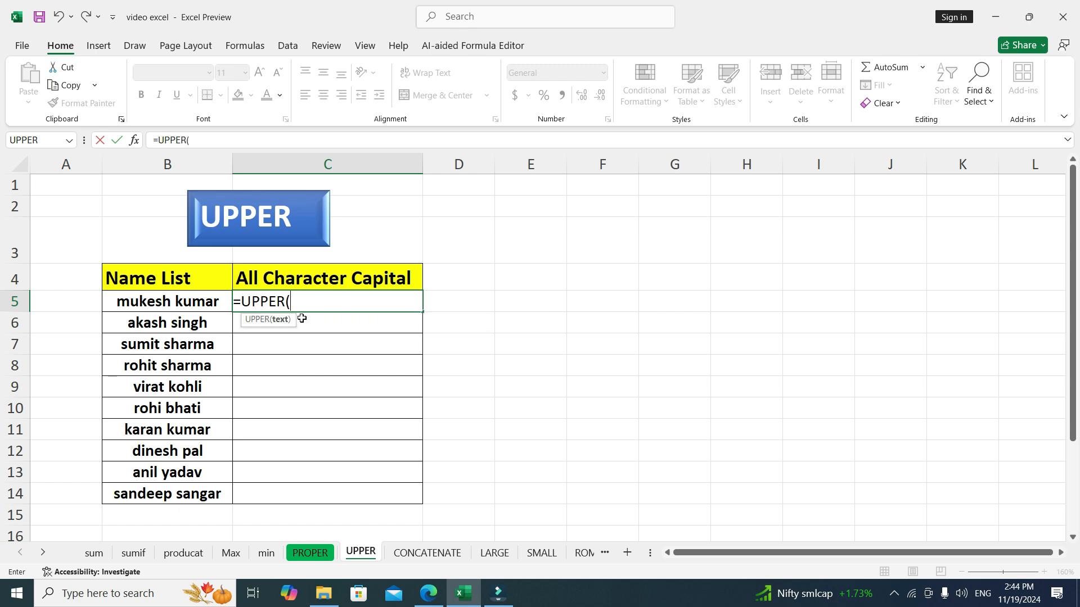
{"action": "left_click", "coordinate": [176, 300]}
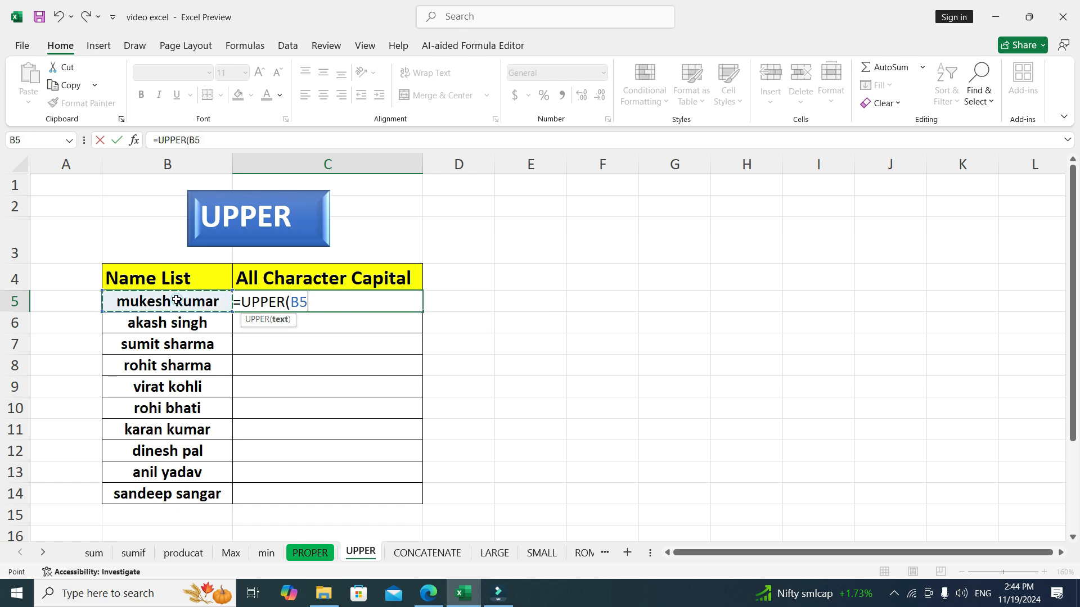
{"action": "type", "text": ")"}
{"action": "key", "text": "Return"}
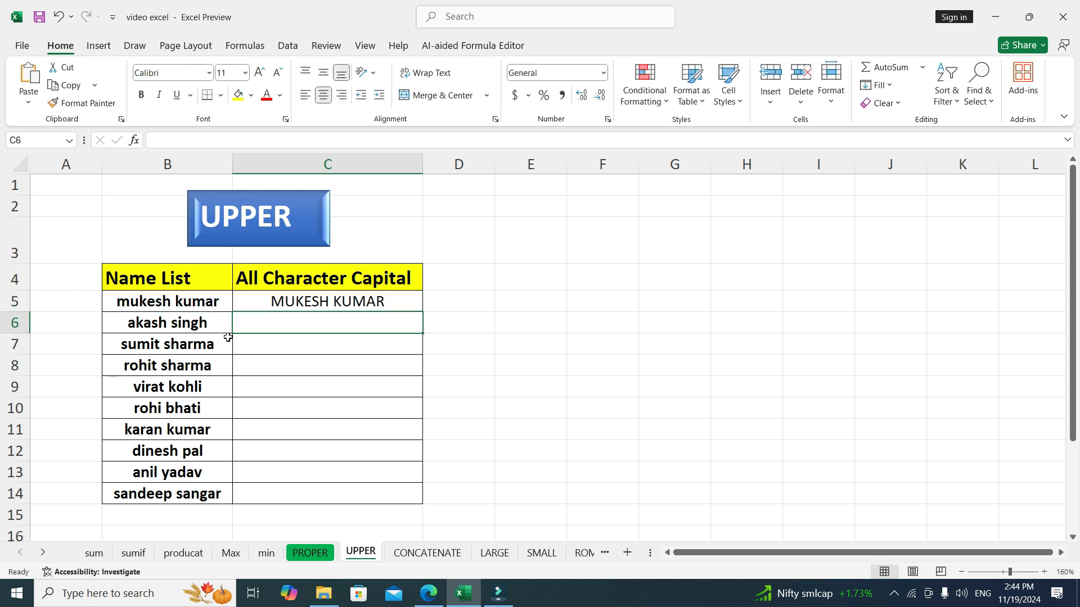
{"action": "left_click_drag", "start_coordinate": [327, 300], "coordinate": [330, 490]}
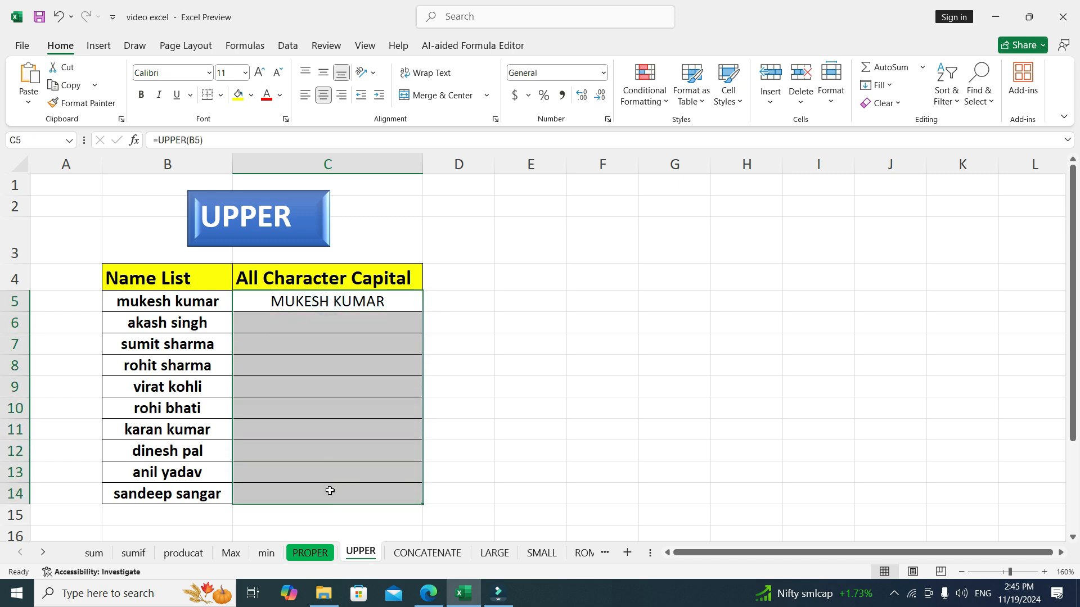
{"action": "key", "text": "ctrl+d"}
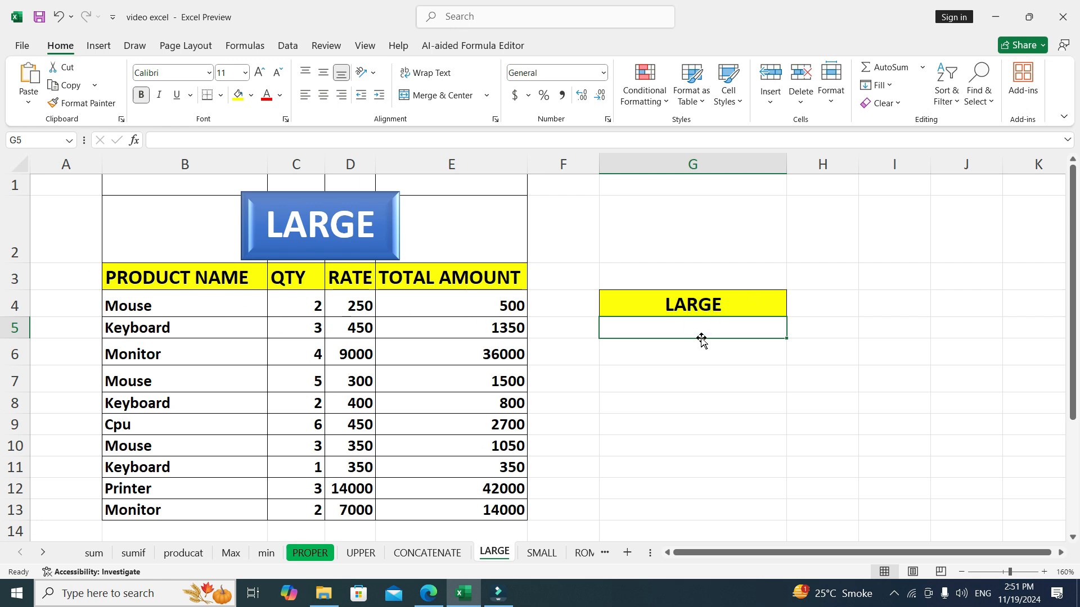
- Enter =LARGE(E4:E13,1) in G5 of the LARGE sheet to get the largest total amount
{"action": "type", "text": "="}
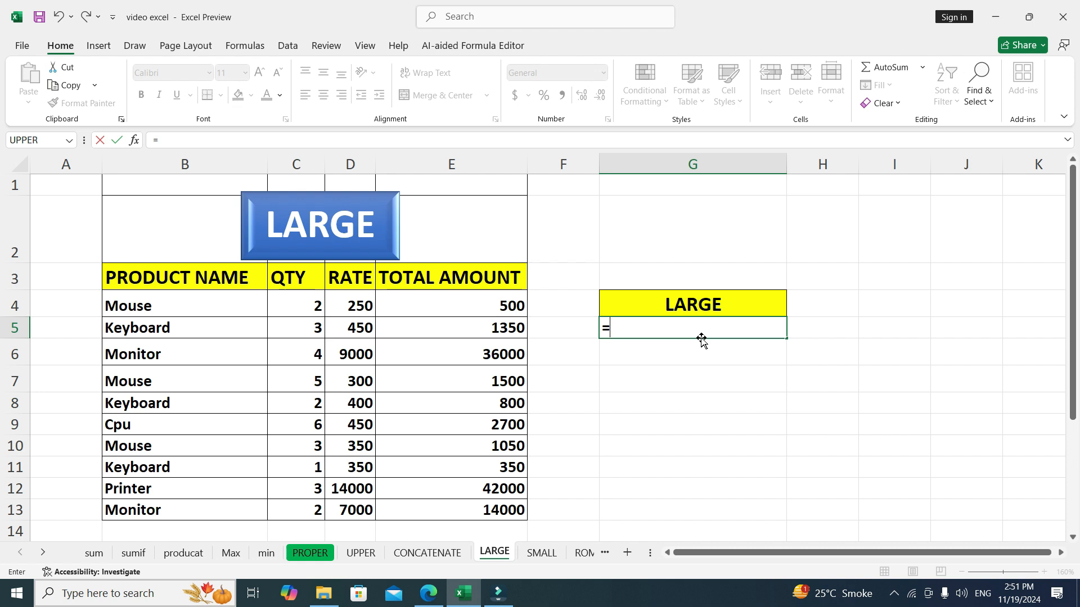
{"action": "type", "text": "lar"}
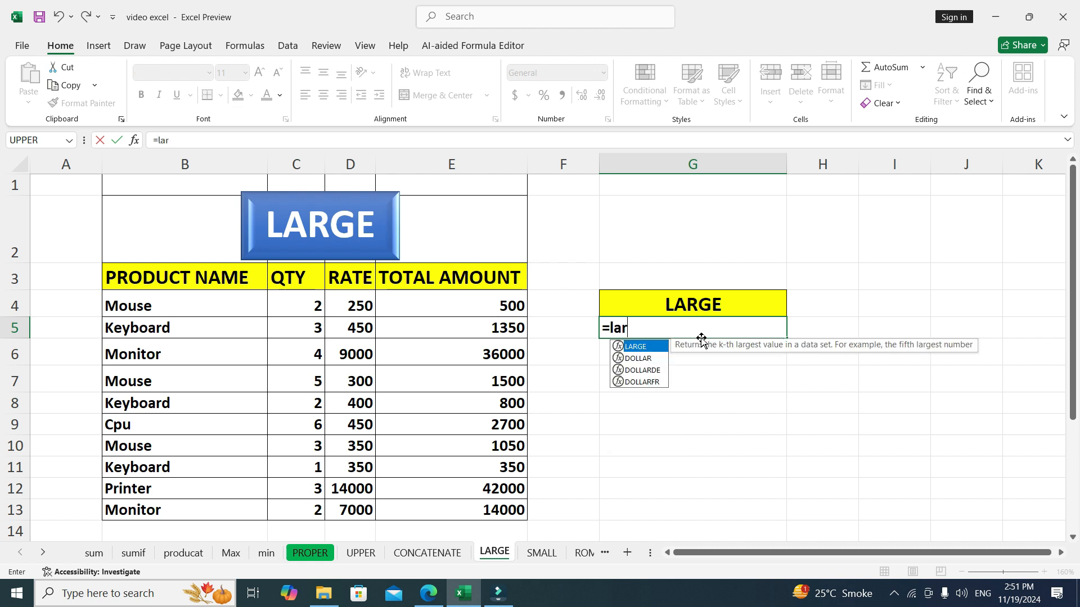
{"action": "key", "text": "Tab"}
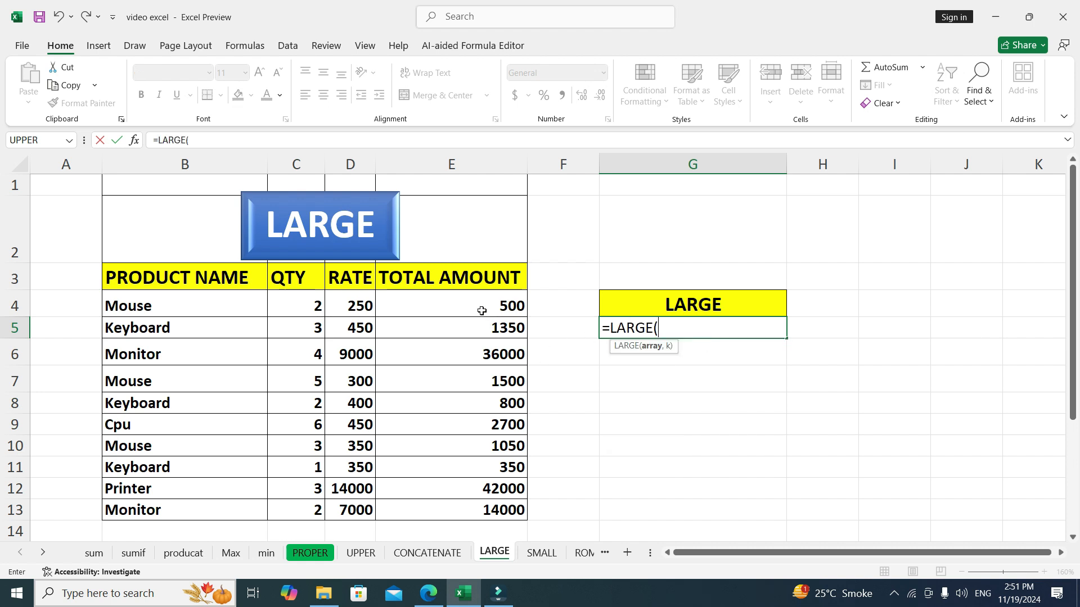
{"action": "left_click_drag", "start_coordinate": [479, 305], "coordinate": [487, 507]}
{"action": "type", "text": ","}
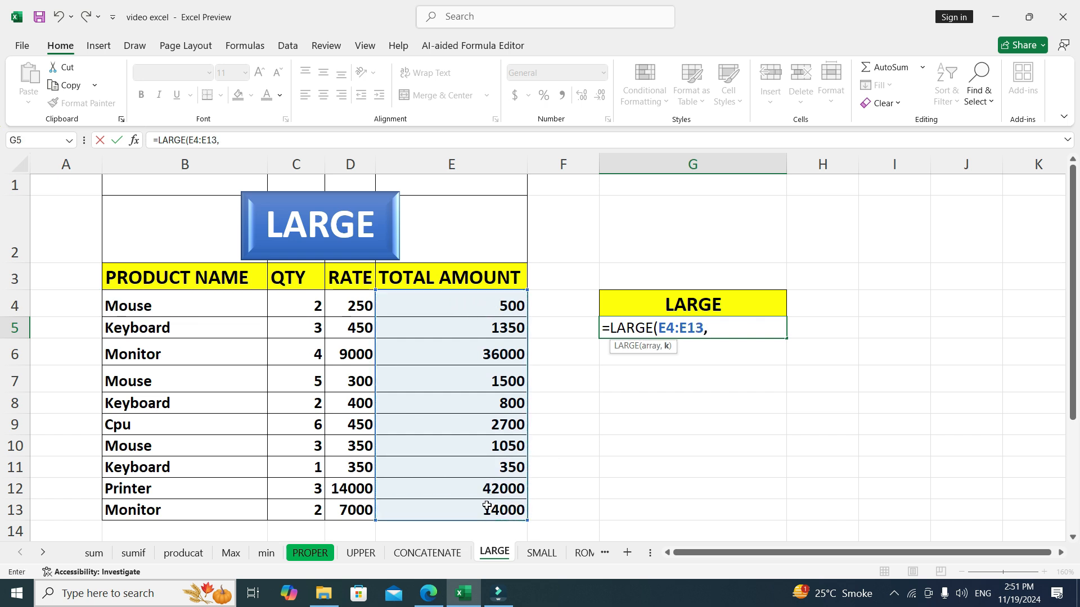
{"action": "type", "text": "1)"}
{"action": "key", "text": "Return"}
- Change the k argument of the LARGE formula in G5 to 2 to get the second-largest total amount
{"action": "key", "text": "Up"}
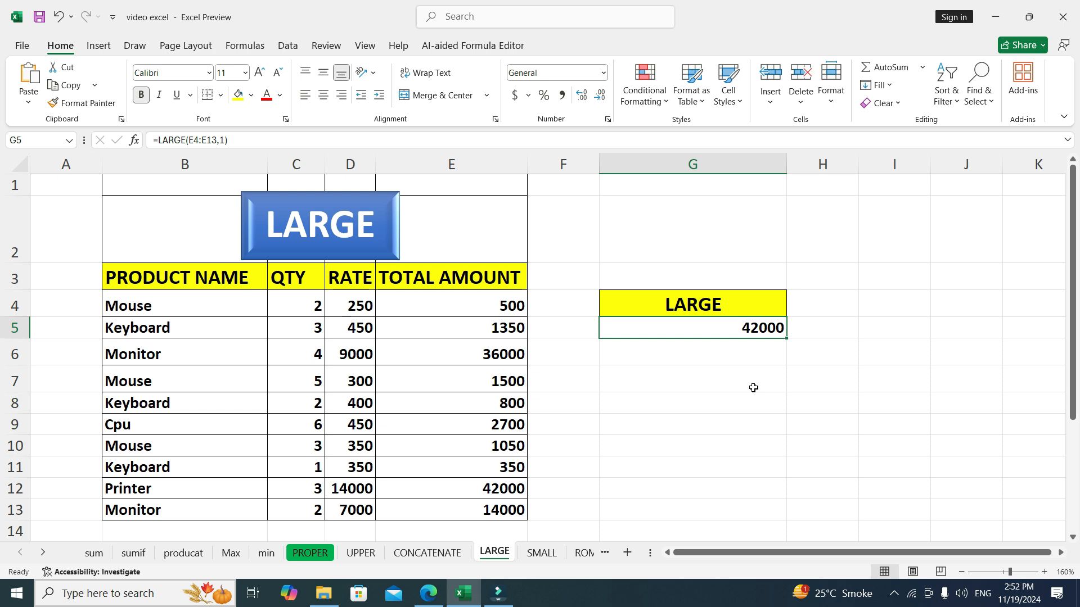
{"action": "key", "text": "F2"}
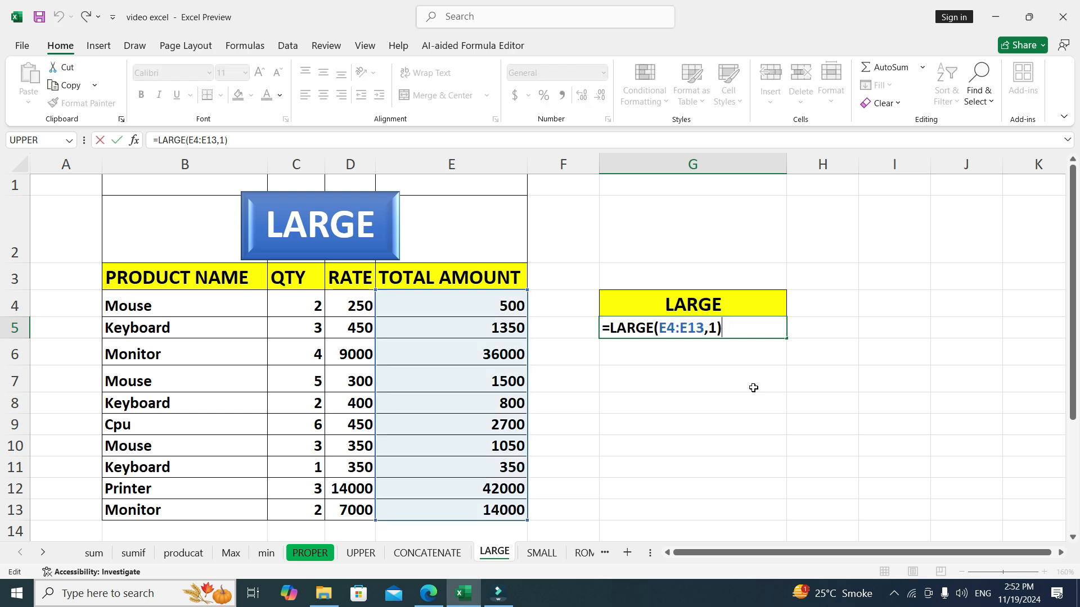
{"action": "left_click", "coordinate": [716, 328]}
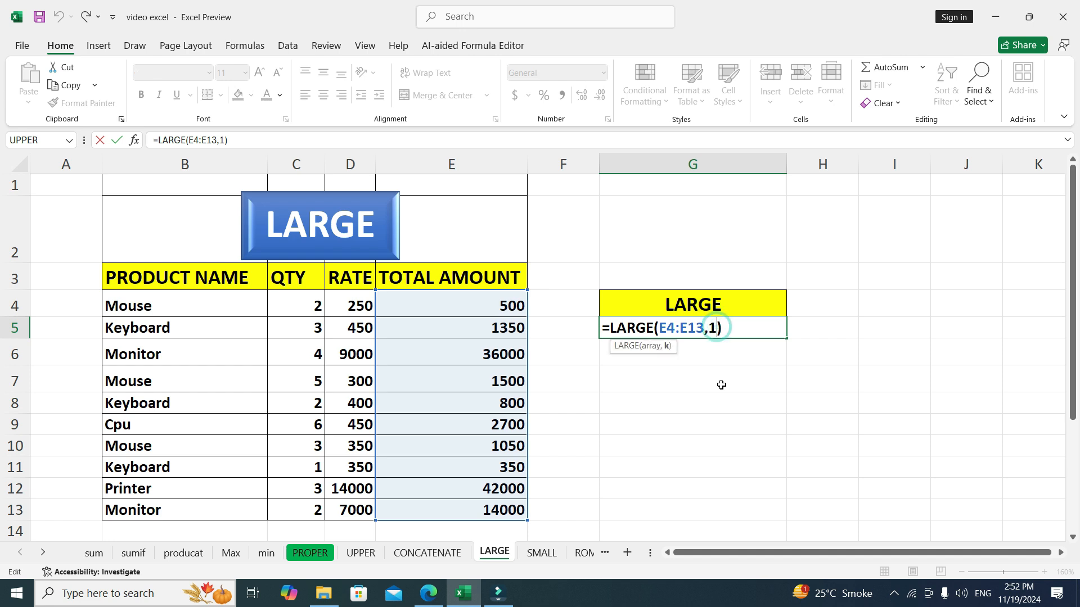
{"action": "key", "text": "BackSpace"}
{"action": "type", "text": "2"}
{"action": "key", "text": "Return"}
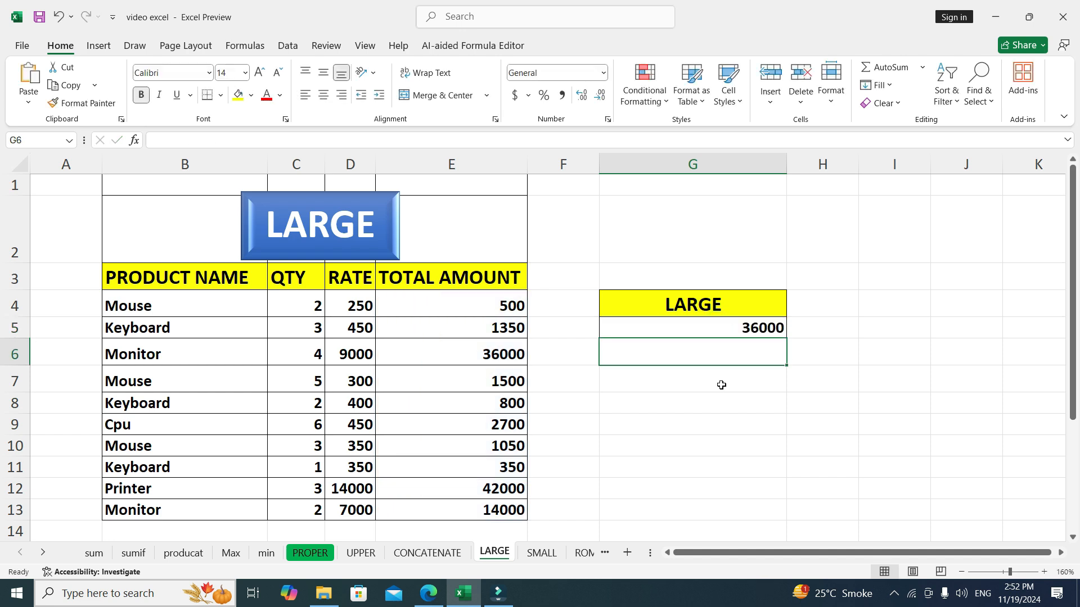
{"action": "left_click", "coordinate": [729, 327]}
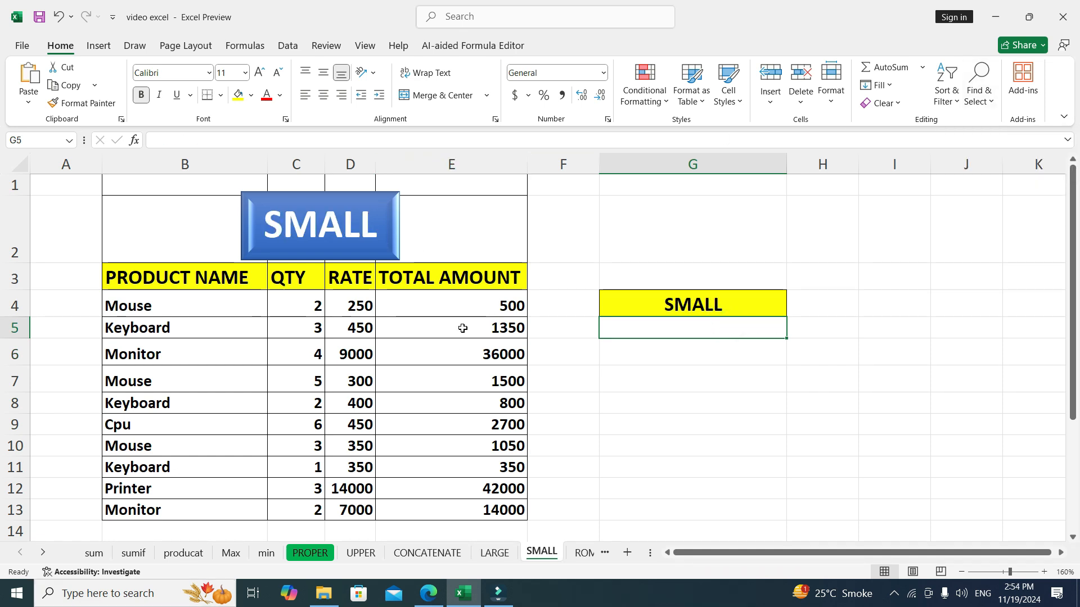
- Enter =SMALL(E4:E13,1) in G5 of the SMALL sheet to get the smallest total amount
{"action": "left_click_drag", "start_coordinate": [450, 300], "coordinate": [455, 509]}
{"action": "left_click", "coordinate": [442, 307]}
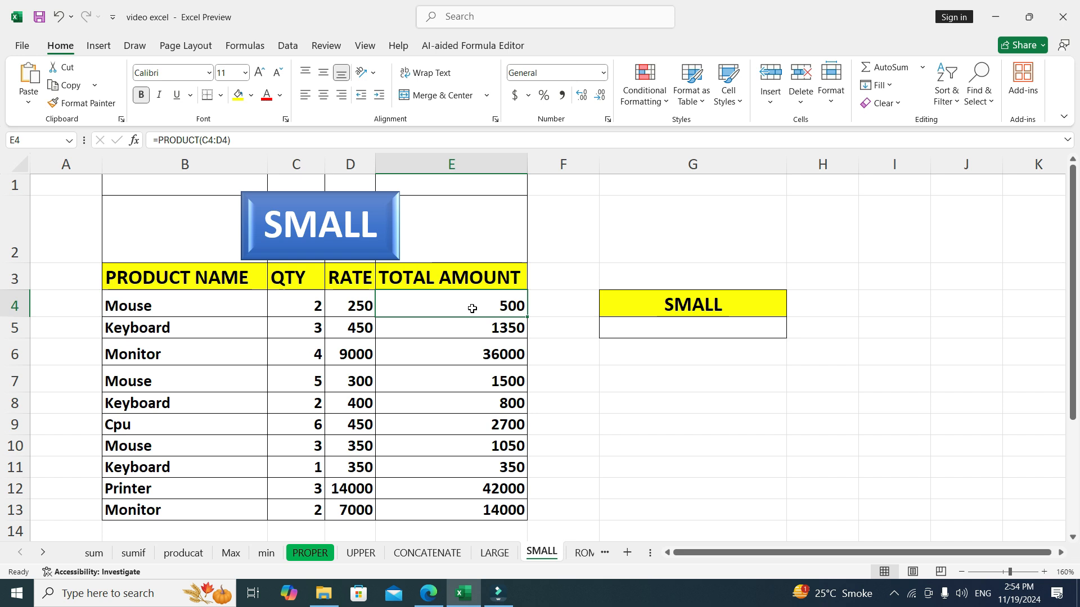
{"action": "left_click_drag", "start_coordinate": [472, 308], "coordinate": [472, 509]}
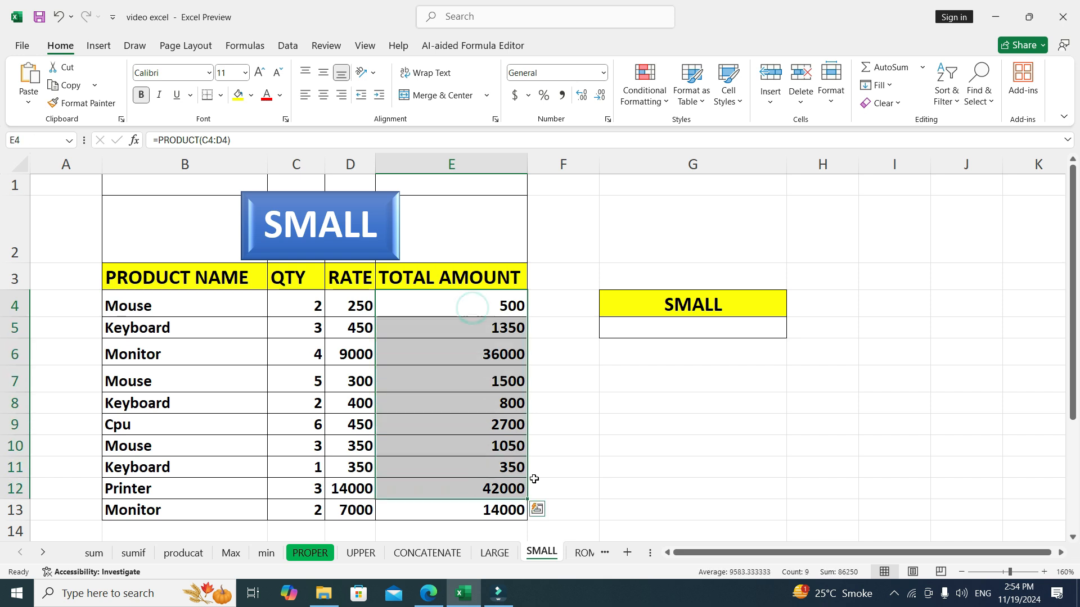
{"action": "left_click", "coordinate": [689, 325]}
{"action": "type", "text": "="}
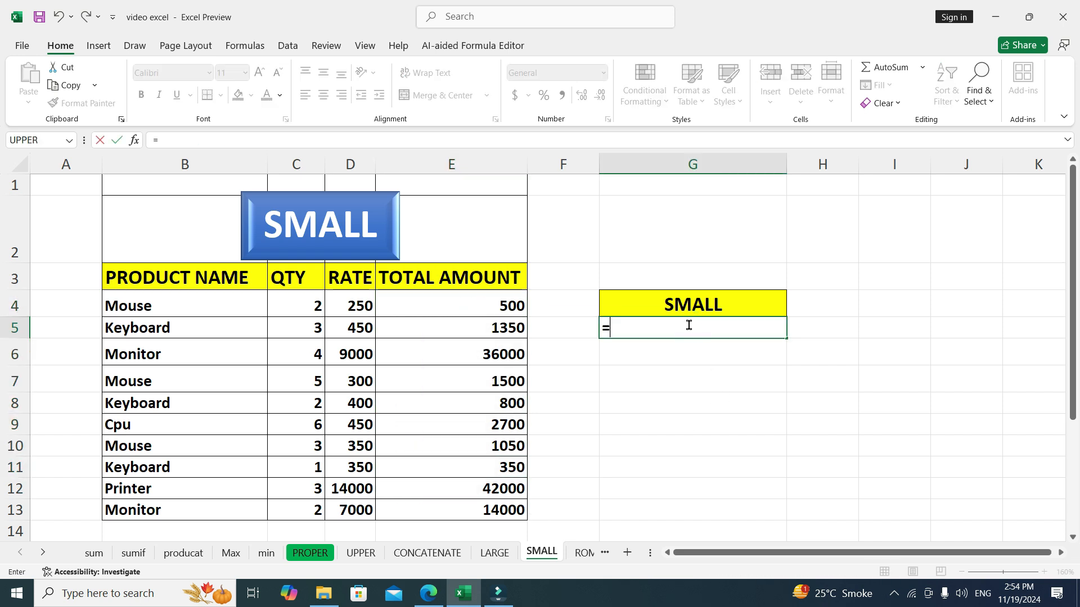
{"action": "type", "text": "sm"}
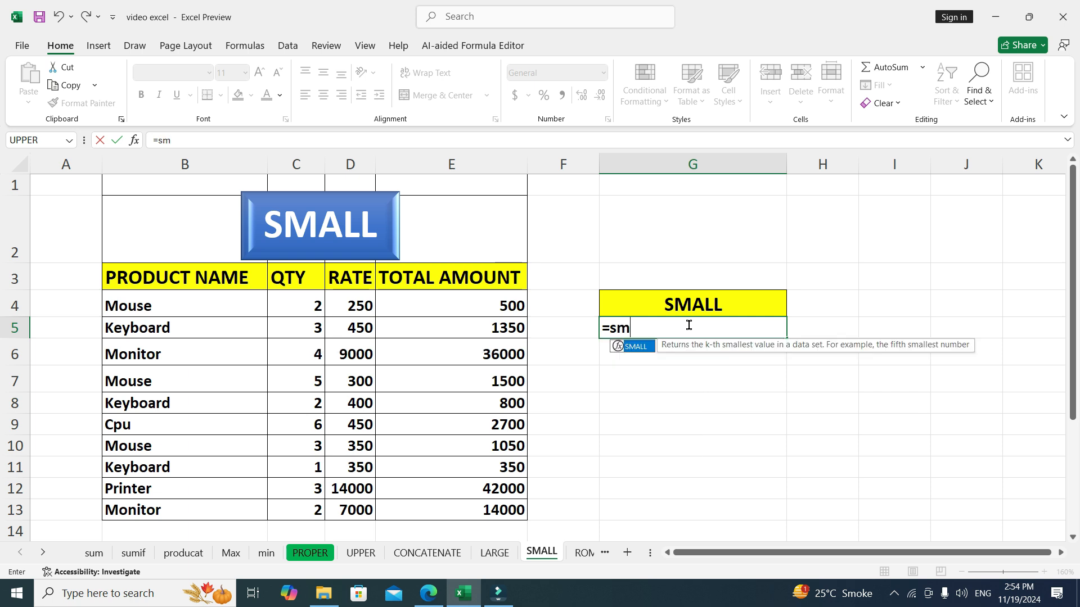
{"action": "key", "text": "Tab"}
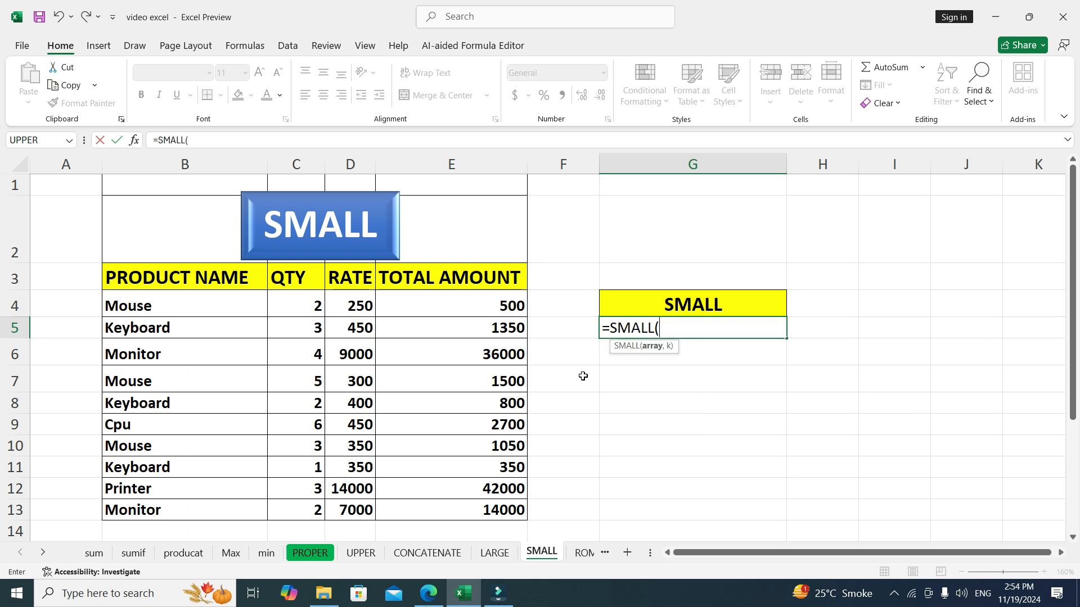
{"action": "left_click_drag", "start_coordinate": [469, 305], "coordinate": [472, 507]}
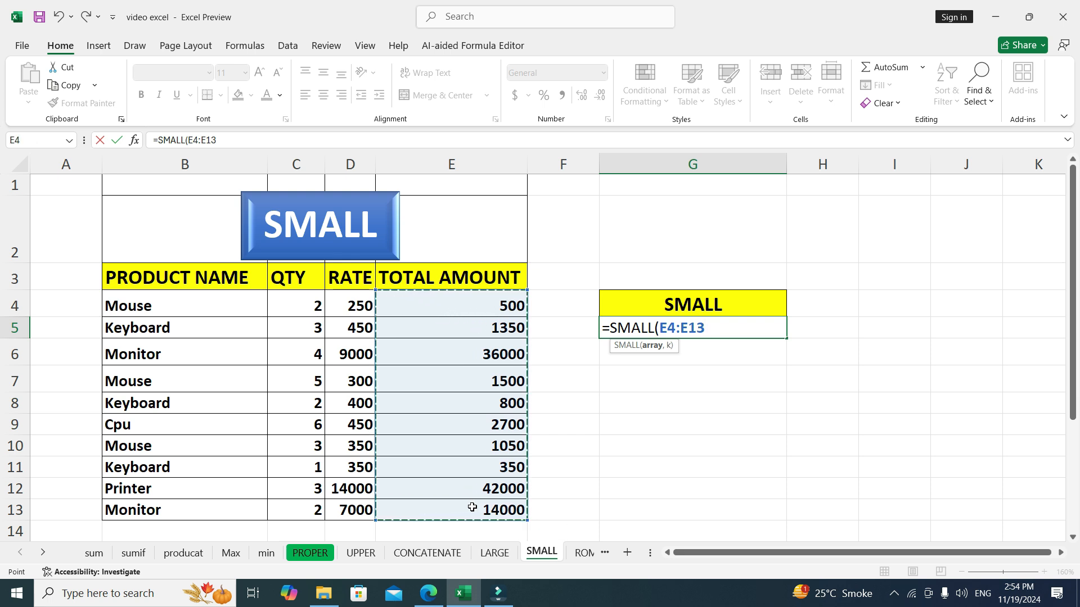
{"action": "type", "text": ",1"}
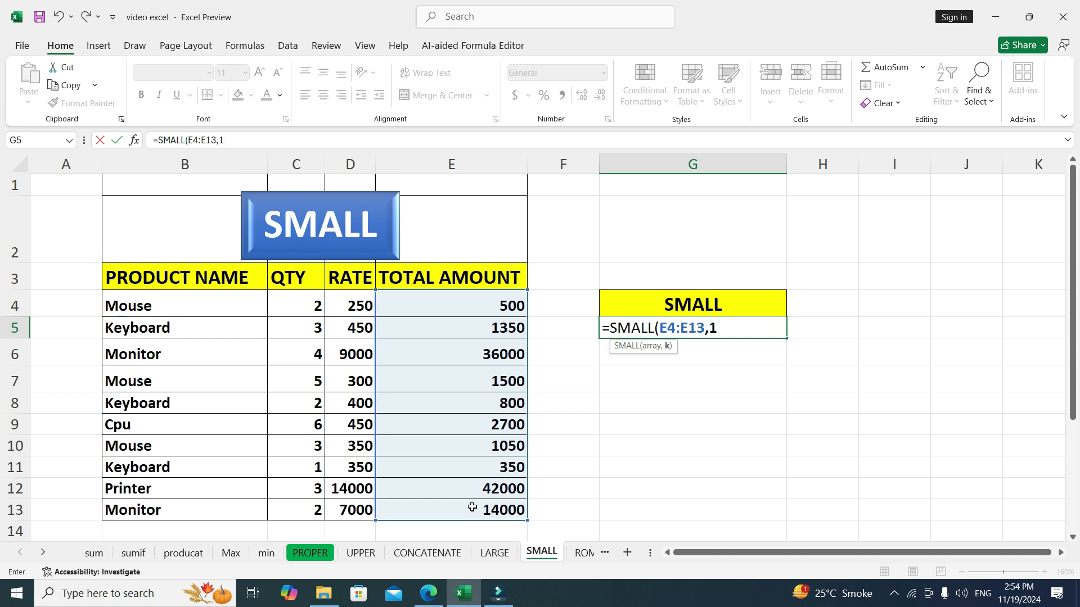
{"action": "type", "text": ")"}
{"action": "key", "text": "Return"}
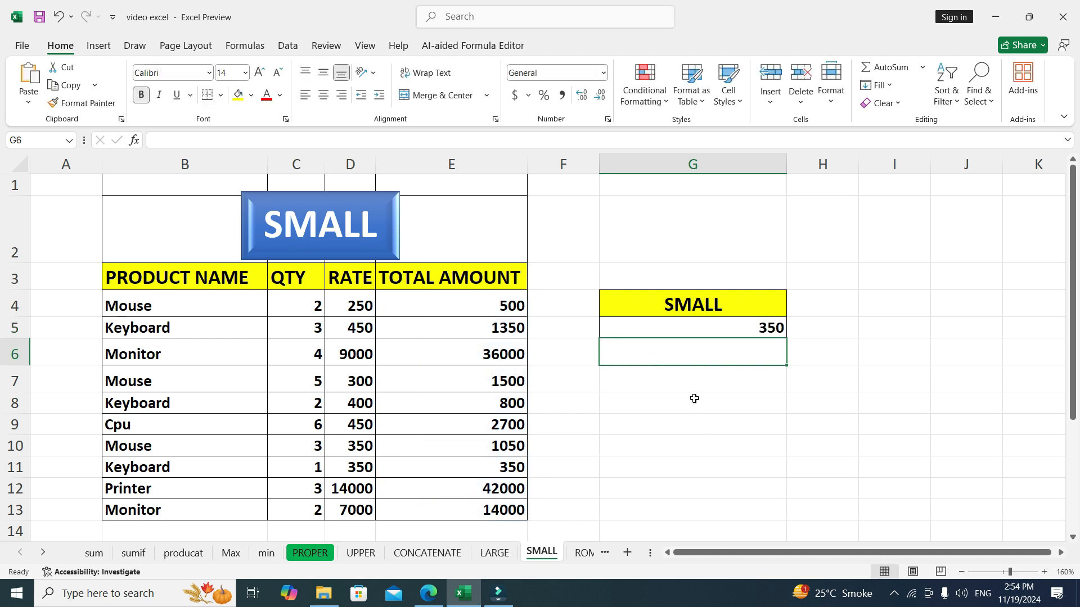
- Change the k argument of the SMALL formula in G5 to 2 to get the second-smallest total amount
{"action": "left_click", "coordinate": [738, 330]}
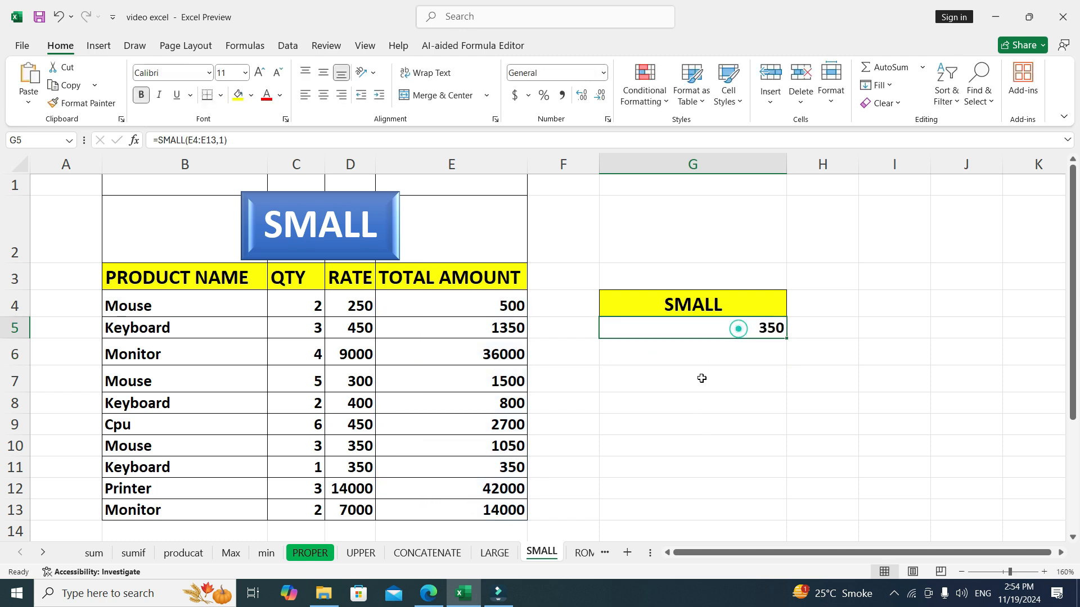
{"action": "double_click", "coordinate": [732, 330]}
{"action": "left_click", "coordinate": [721, 332]}
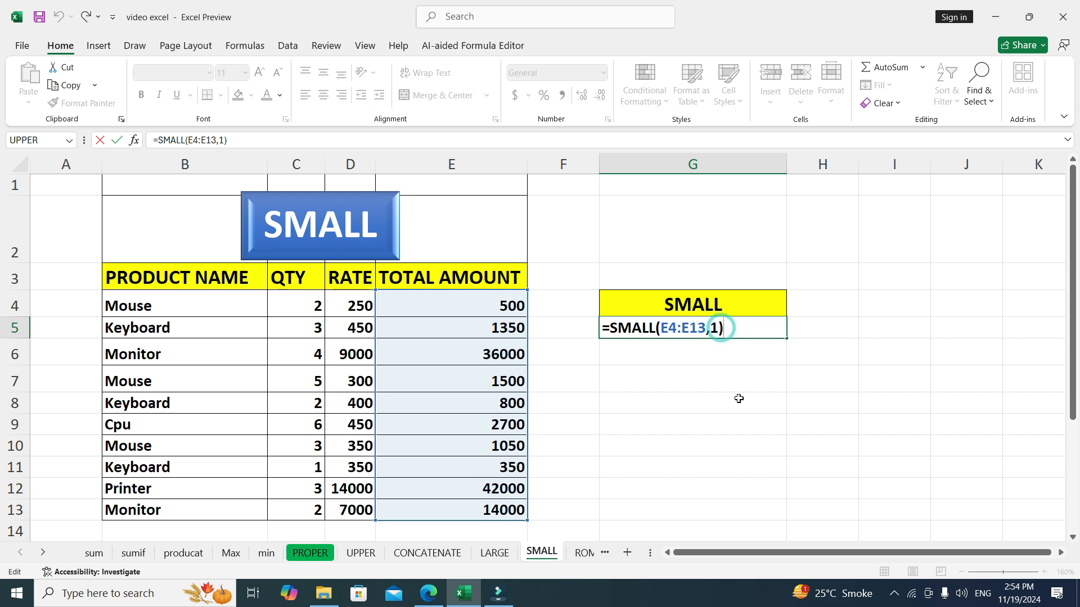
{"action": "key", "text": "Left"}
{"action": "key", "text": "BackSpace"}
{"action": "type", "text": "2"}
{"action": "key", "text": "Return"}
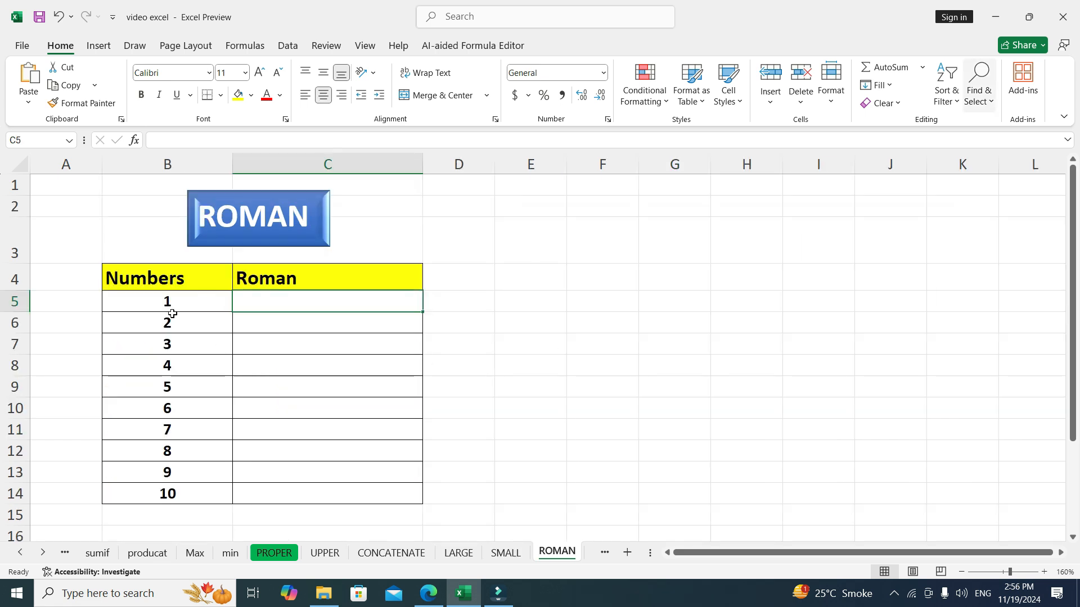
- Enter =ROMAN(B5) in C5 of the ROMAN sheet to convert the first number to a Roman numeral
{"action": "left_click", "coordinate": [162, 287]}
{"action": "key", "text": "ctrl+shift+Down"}
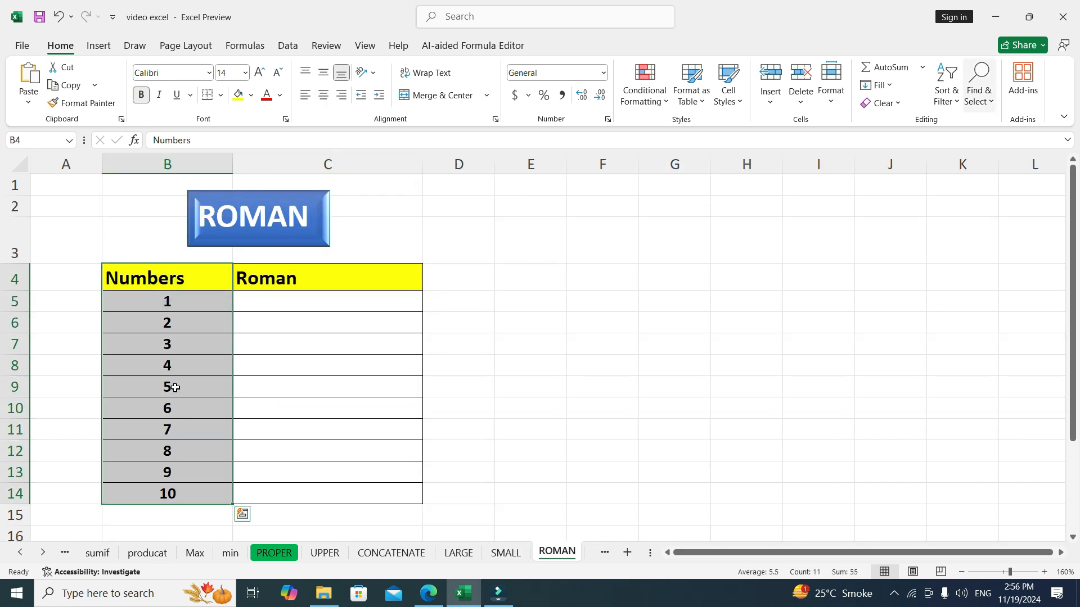
{"action": "left_click", "coordinate": [292, 300]}
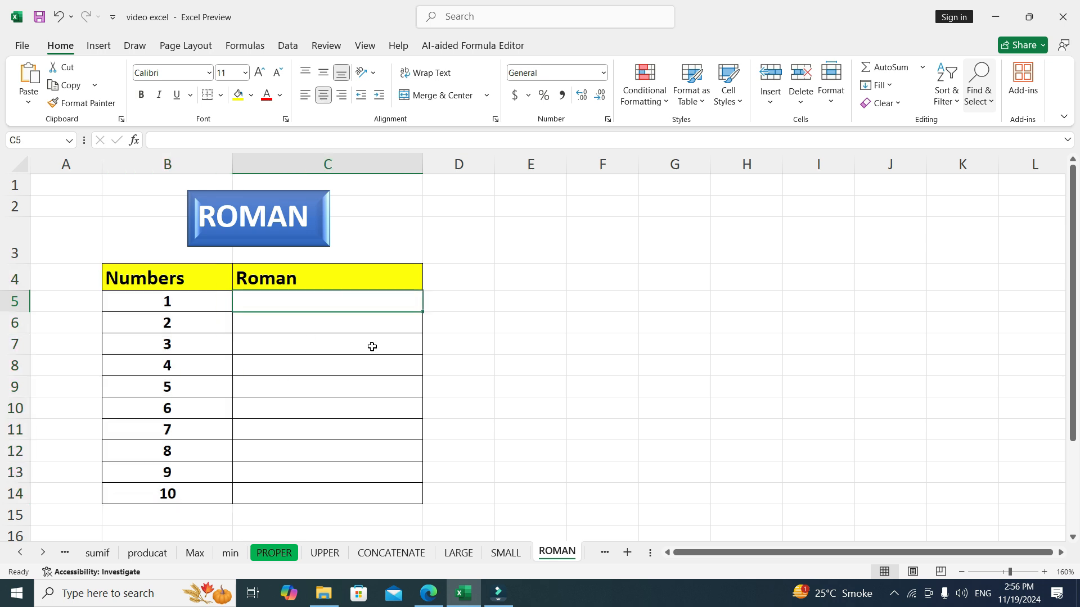
{"action": "type", "text": "="}
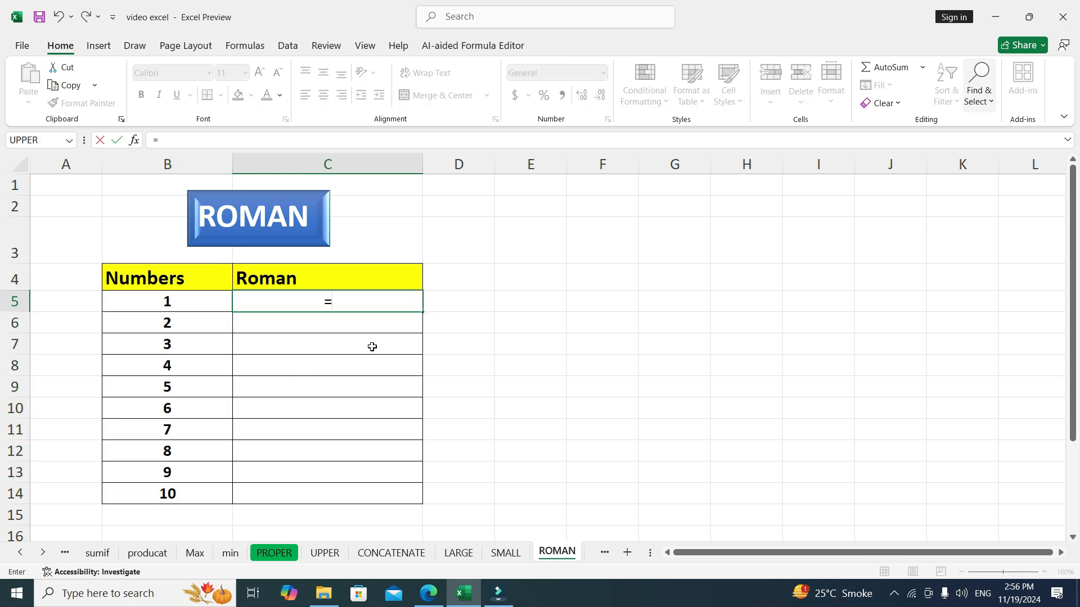
{"action": "type", "text": "rom"}
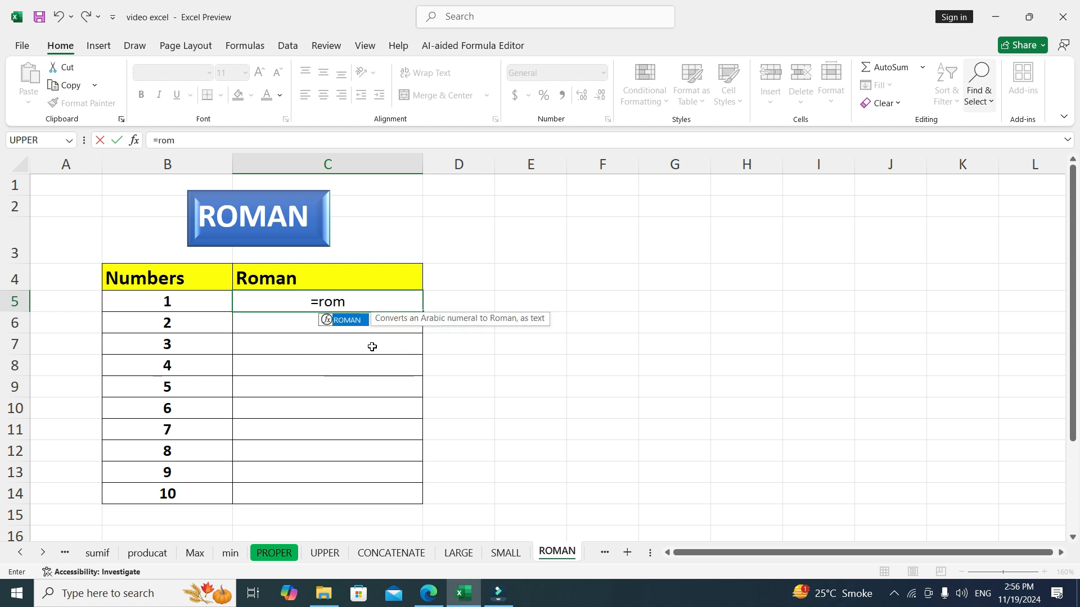
{"action": "key", "text": "Tab"}
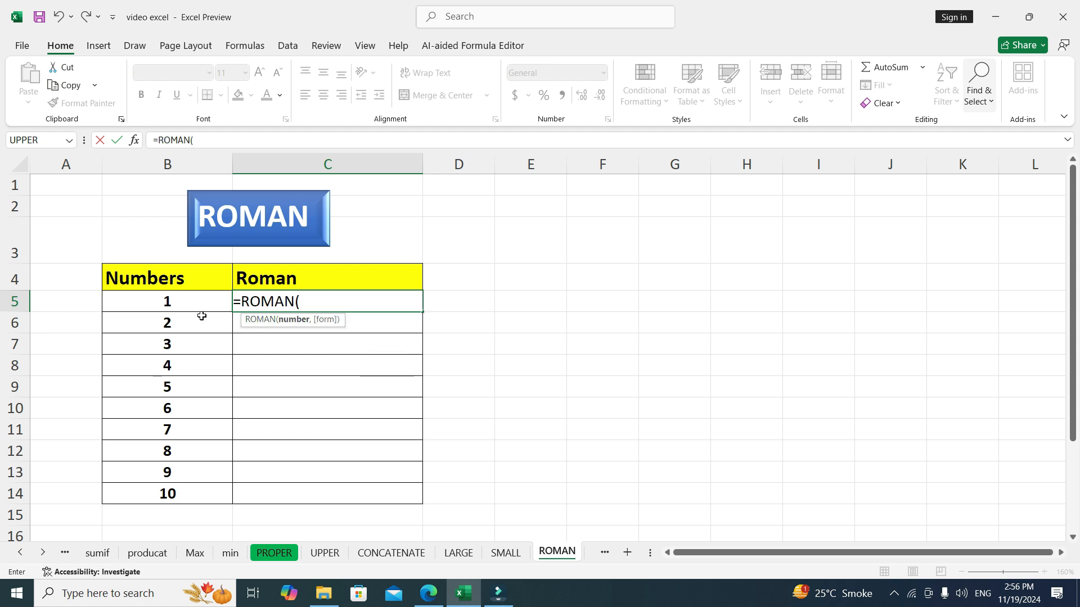
{"action": "left_click", "coordinate": [183, 301]}
{"action": "type", "text": ")"}
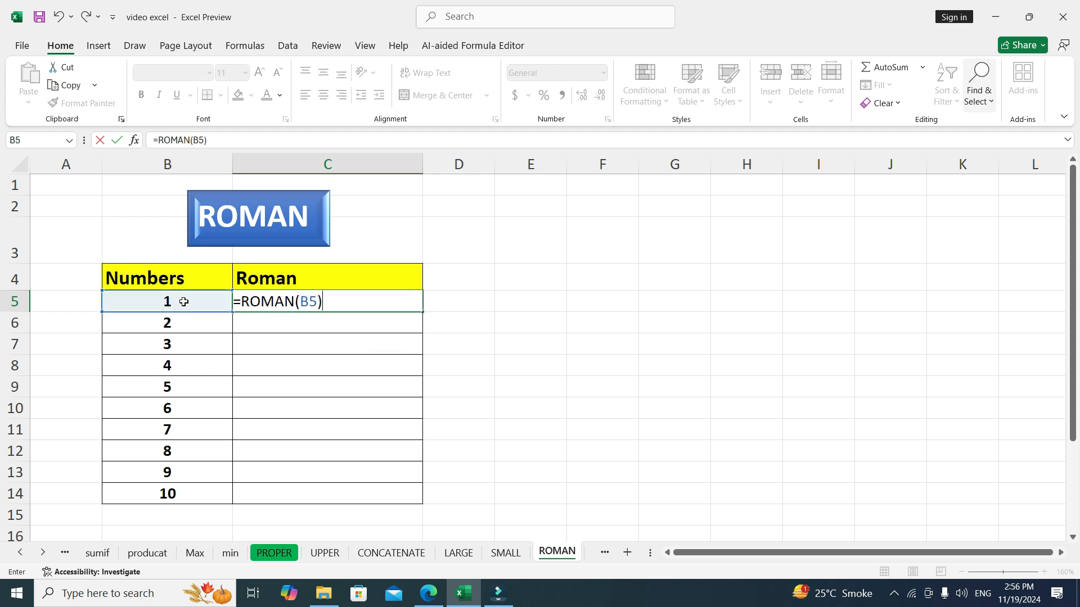
{"action": "key", "text": "Return"}
- Fill the ROMAN formula from C5 down through C14 to convert the remaining numbers
{"action": "left_click", "coordinate": [299, 303]}
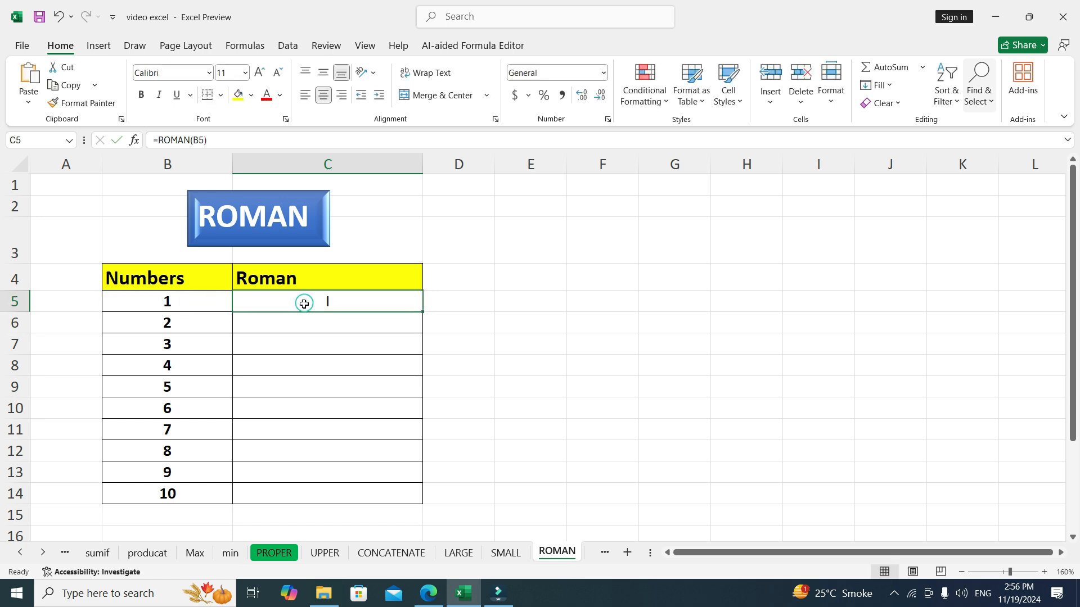
{"action": "left_click_drag", "start_coordinate": [303, 304], "coordinate": [303, 492]}
{"action": "key", "text": "ctrl+d"}
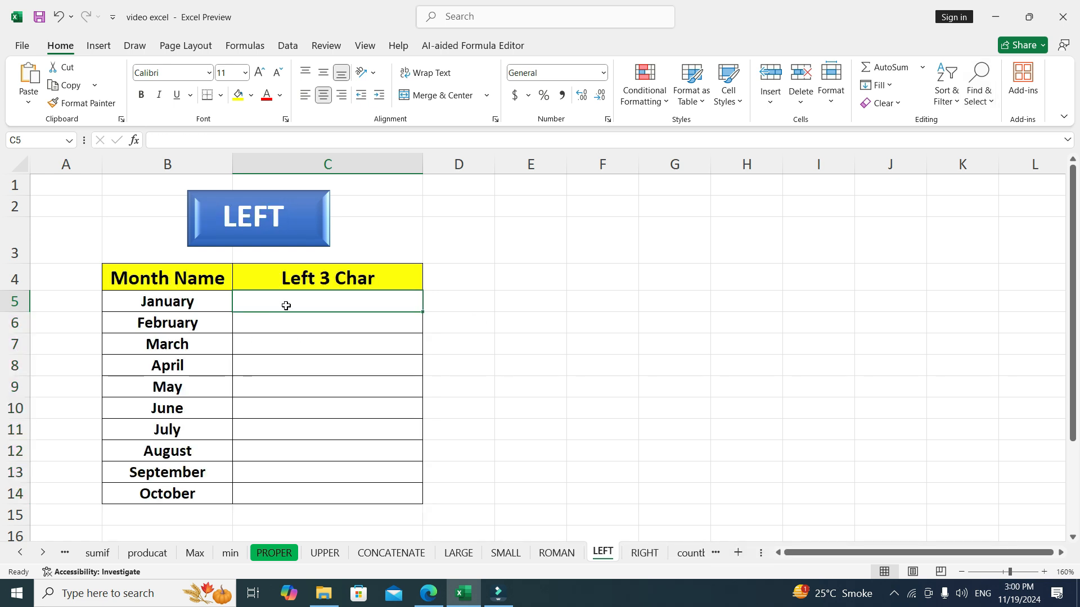
{"action": "left_click", "coordinate": [167, 304]}
{"action": "left_click", "coordinate": [168, 324]}
{"action": "left_click", "coordinate": [170, 363]}
{"action": "left_click", "coordinate": [177, 431]}
{"action": "left_click", "coordinate": [174, 304]}
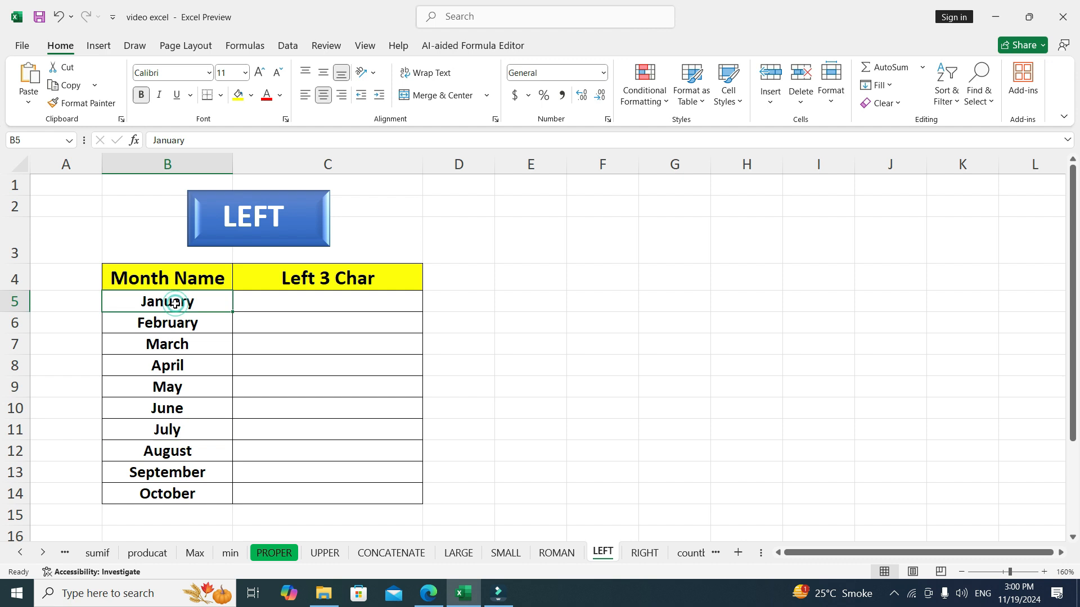
- Enter =LEFT(B5,3) in C5 of the LEFT sheet to extract the first three characters of the month name
{"action": "left_click", "coordinate": [320, 302]}
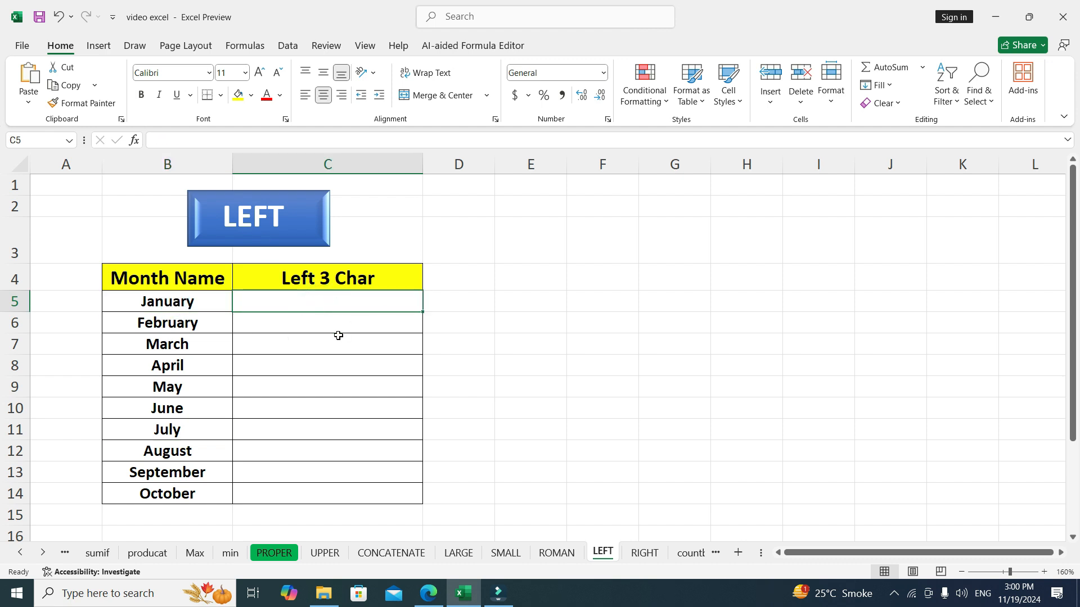
{"action": "type", "text": "=le"}
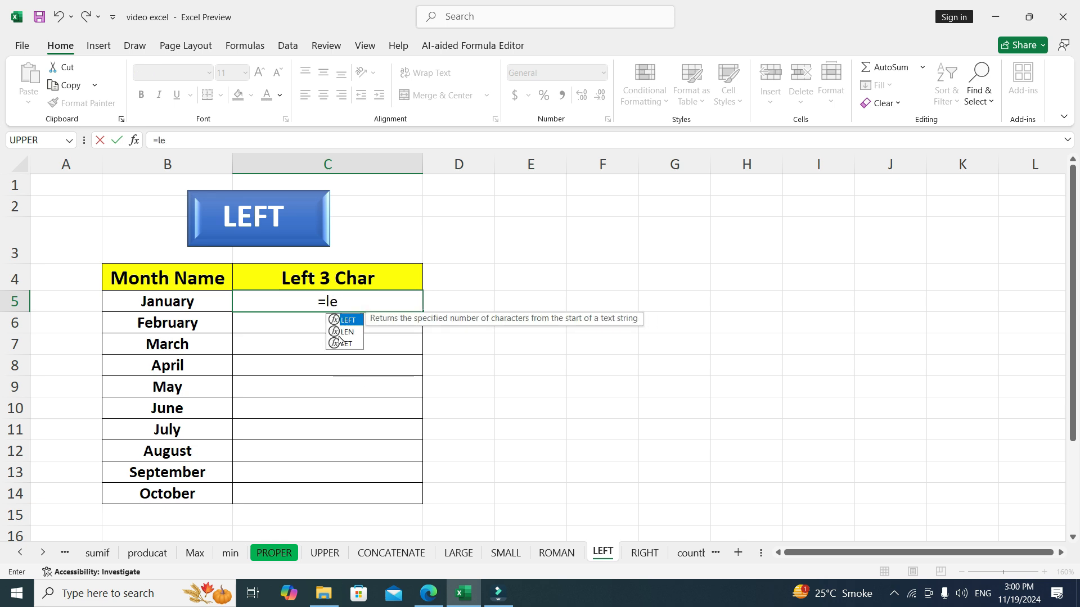
{"action": "key", "text": "Tab"}
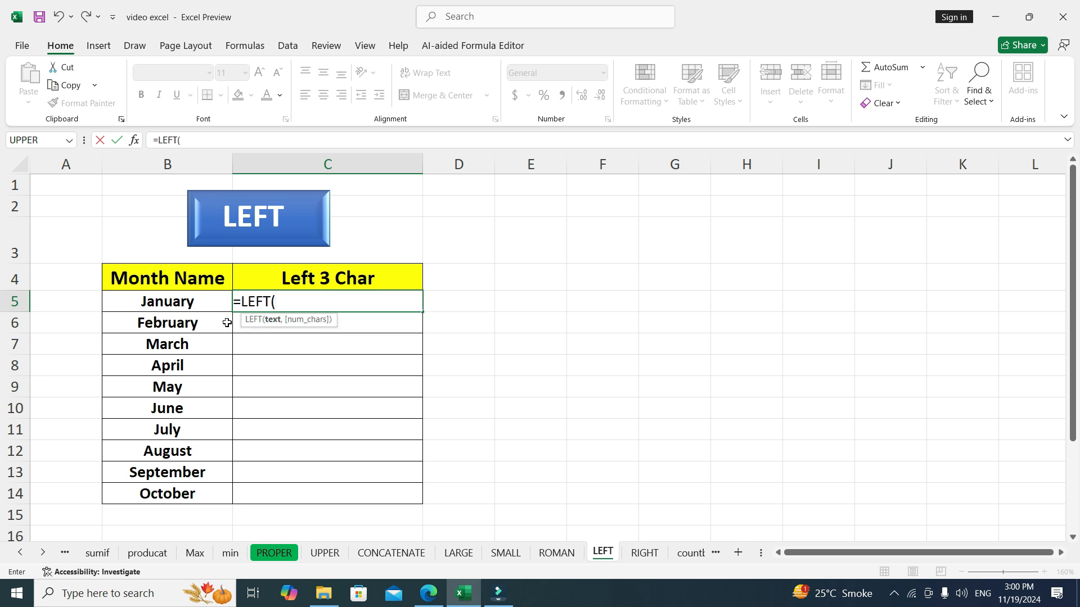
{"action": "left_click", "coordinate": [172, 305]}
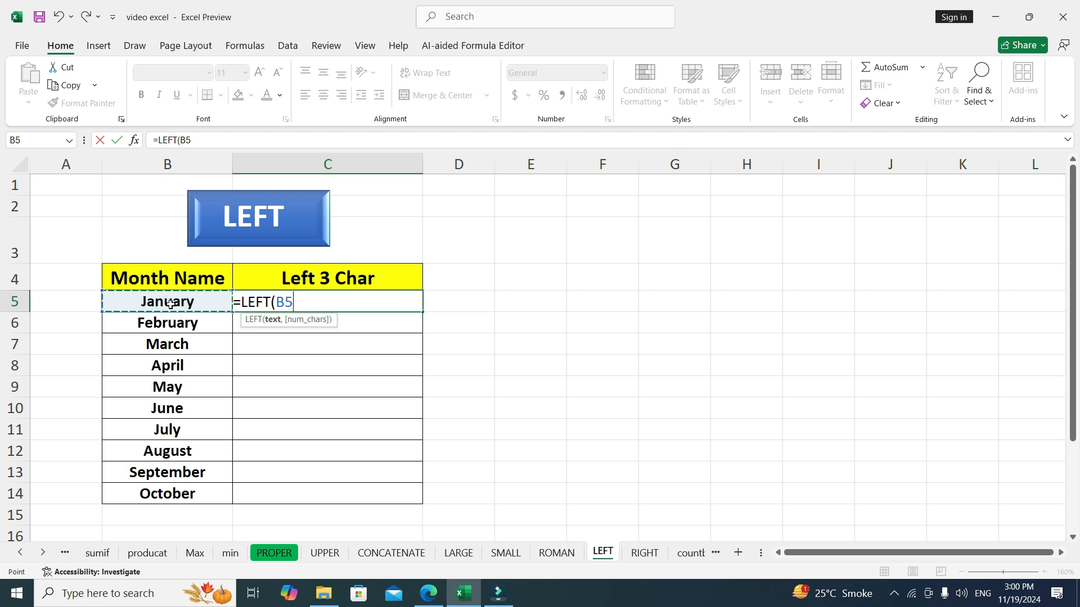
{"action": "type", "text": ","}
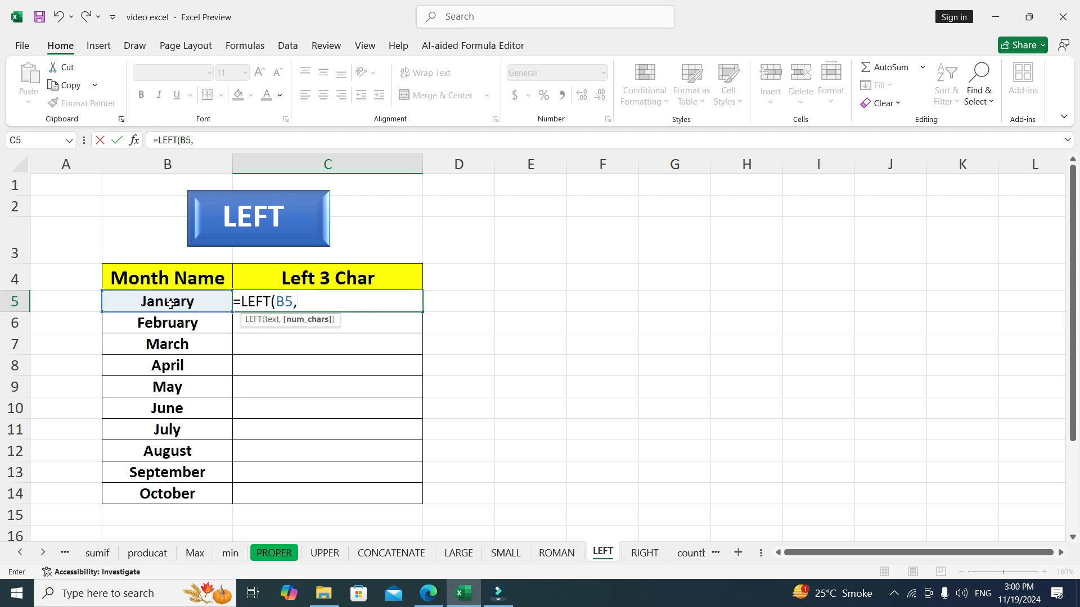
{"action": "type", "text": "3)"}
{"action": "key", "text": "Return"}
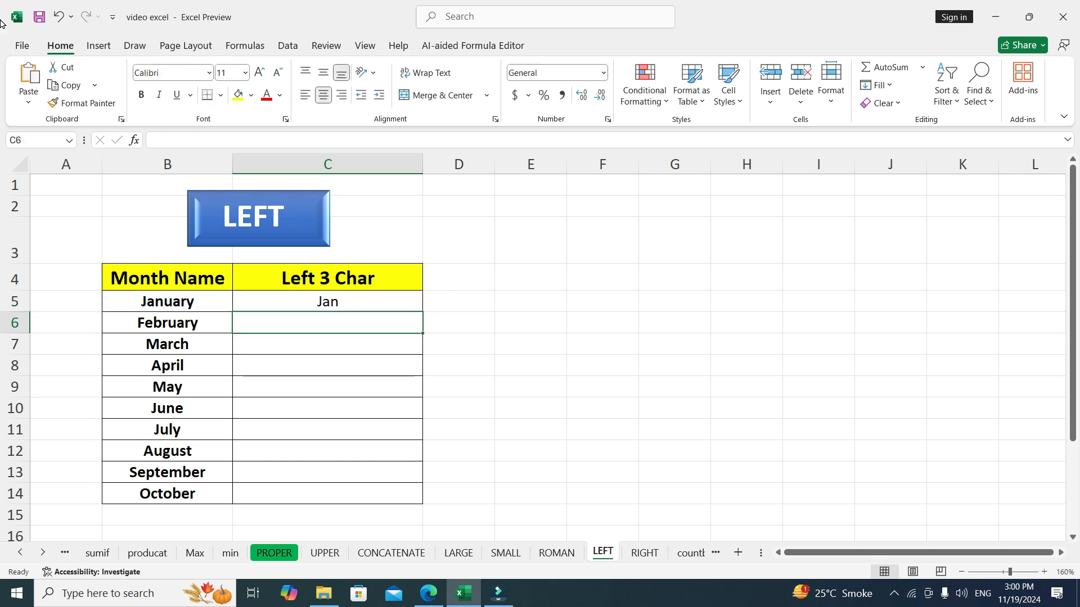
- Fill the LEFT formula from C5 down through C14 to abbreviate the remaining month names
{"action": "left_click", "coordinate": [317, 304]}
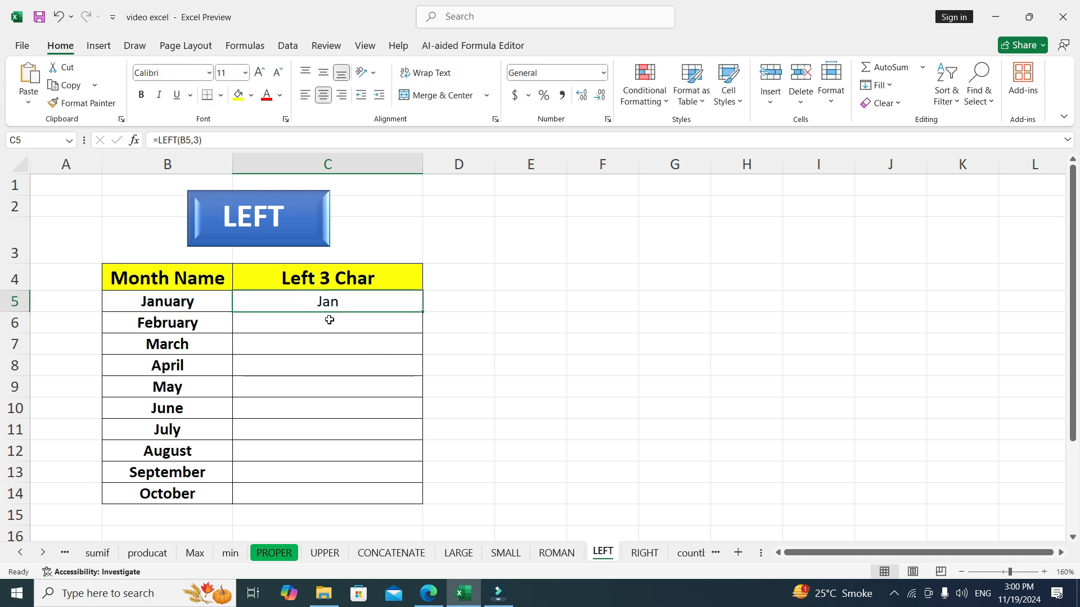
{"action": "left_click_drag", "start_coordinate": [321, 303], "coordinate": [312, 494]}
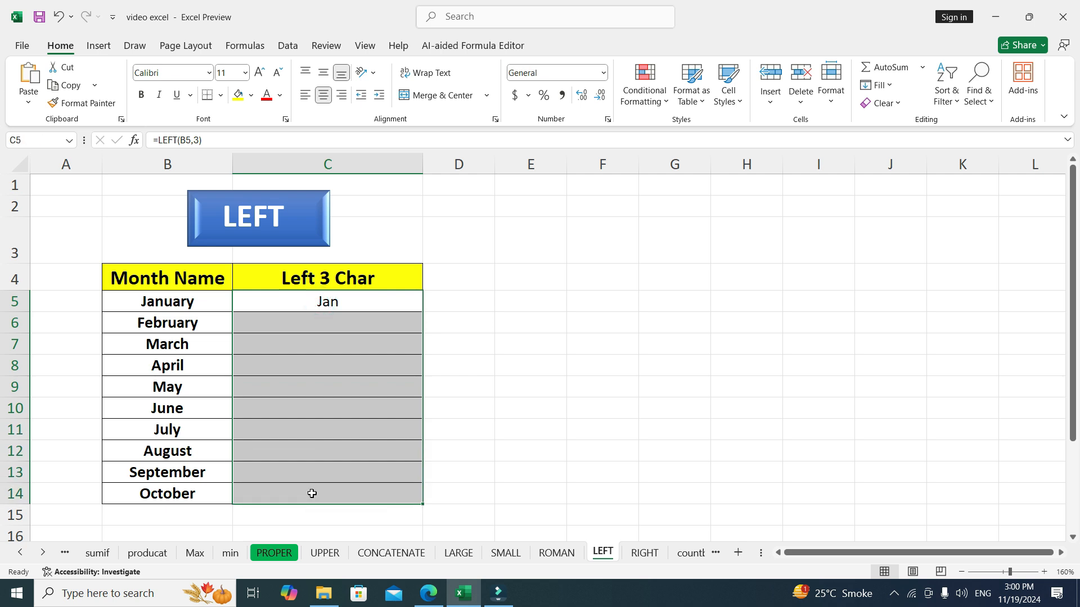
{"action": "key", "text": "ctrl+d"}
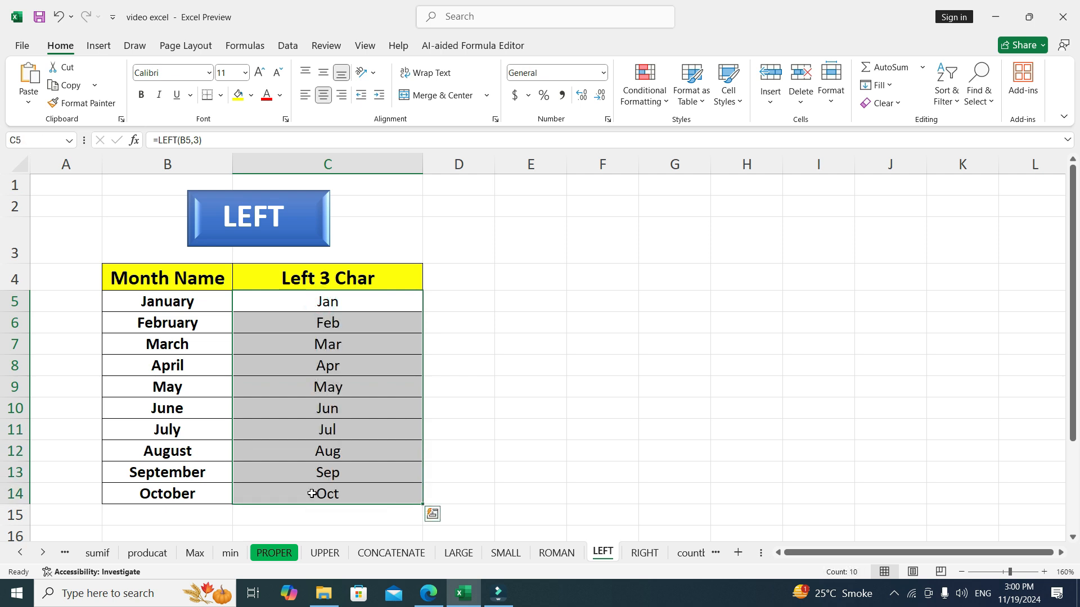